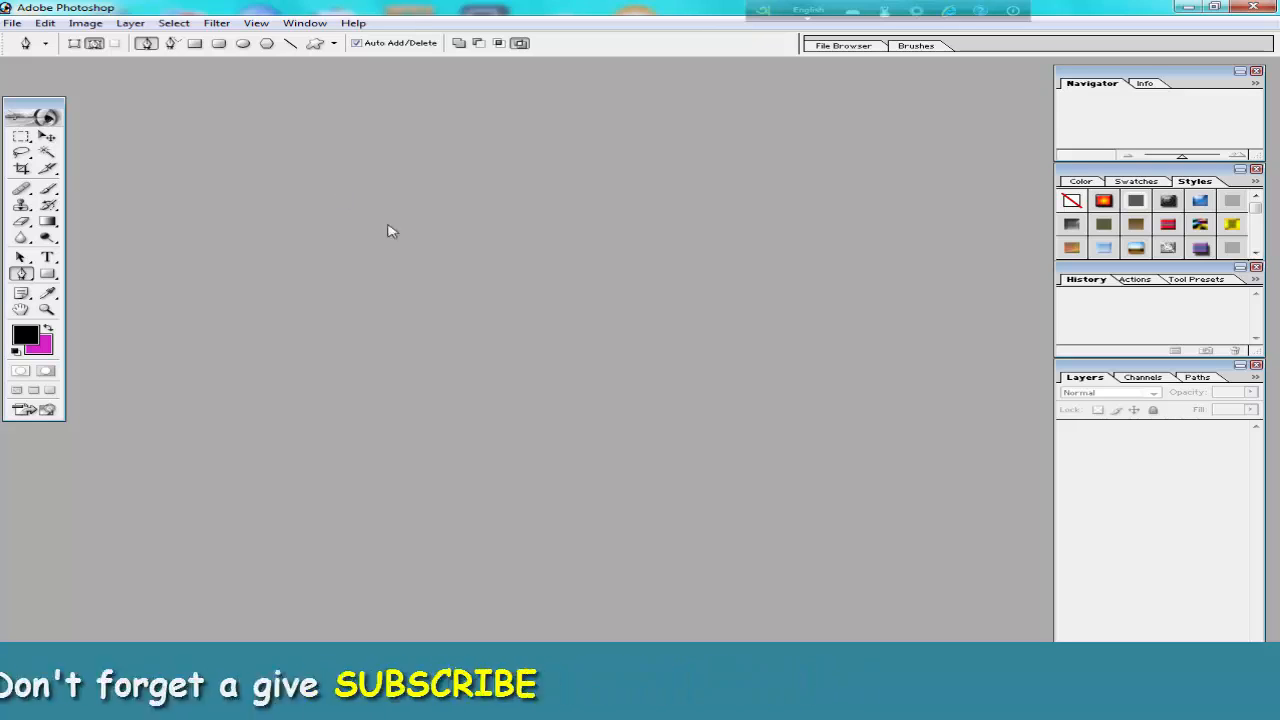
{"action": "left_click", "coordinate": [10, 22]}
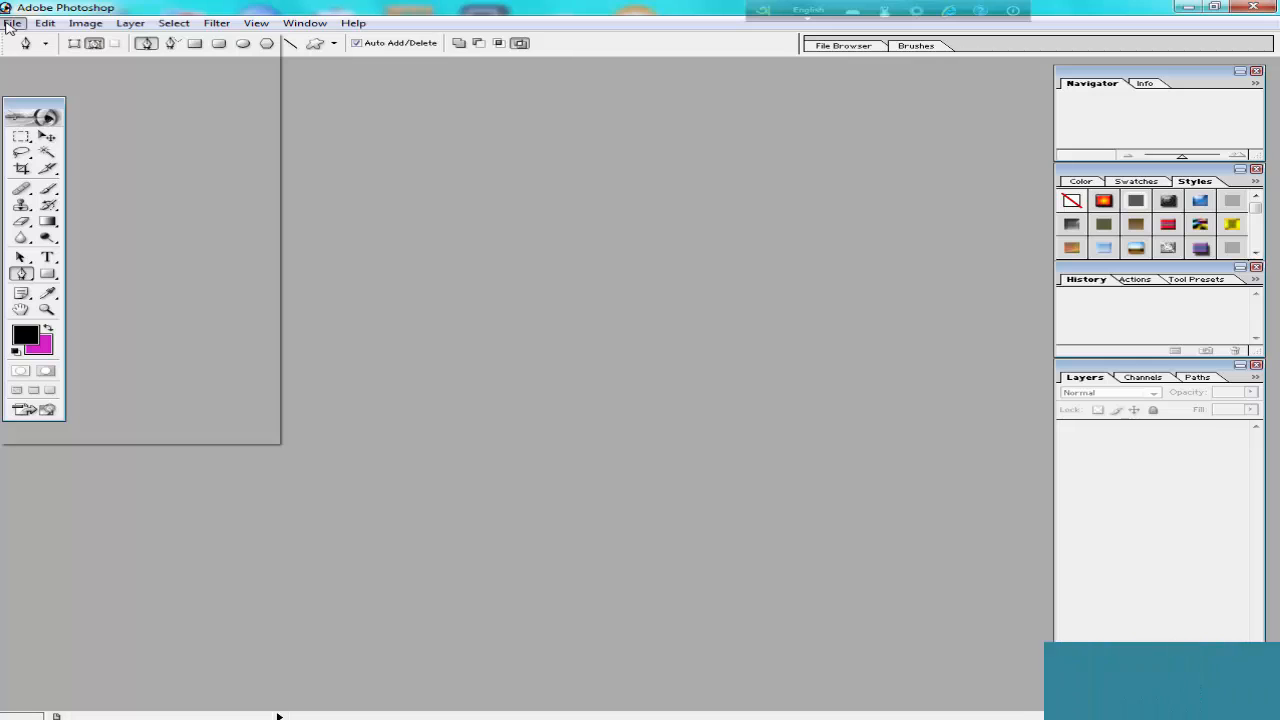
{"action": "left_click", "coordinate": [607, 270]}
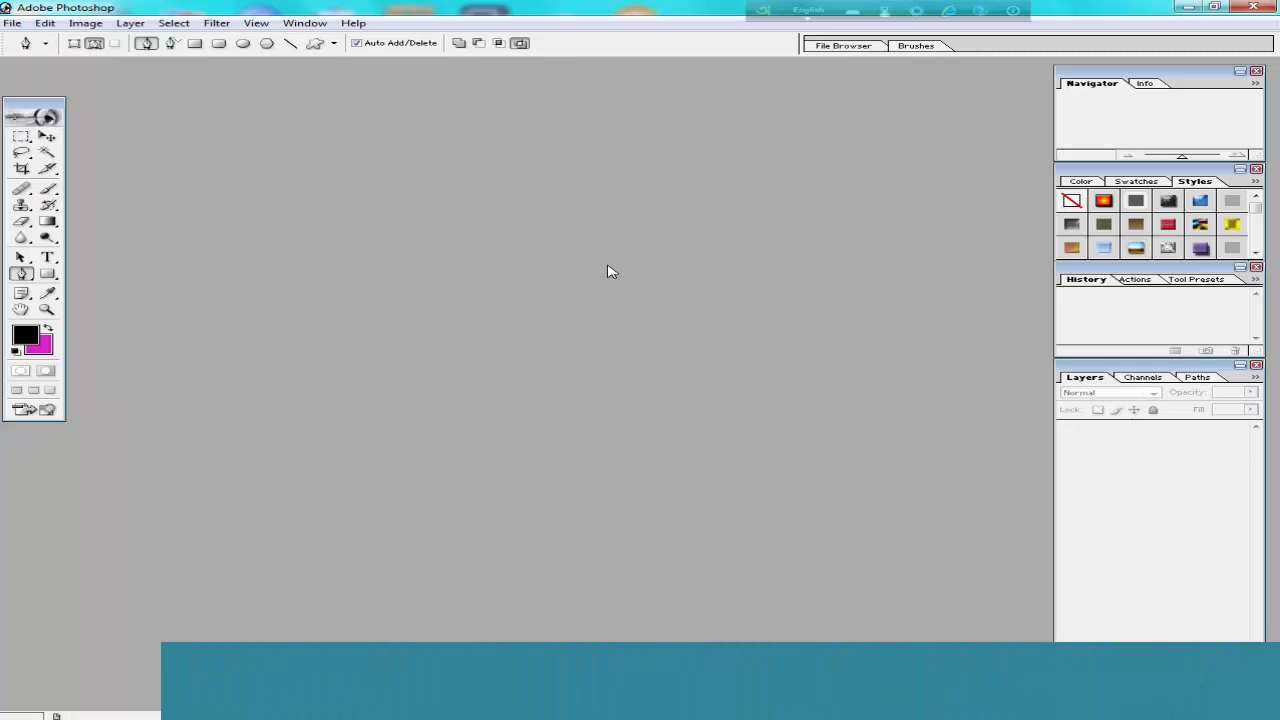
{"action": "left_click", "coordinate": [11, 23]}
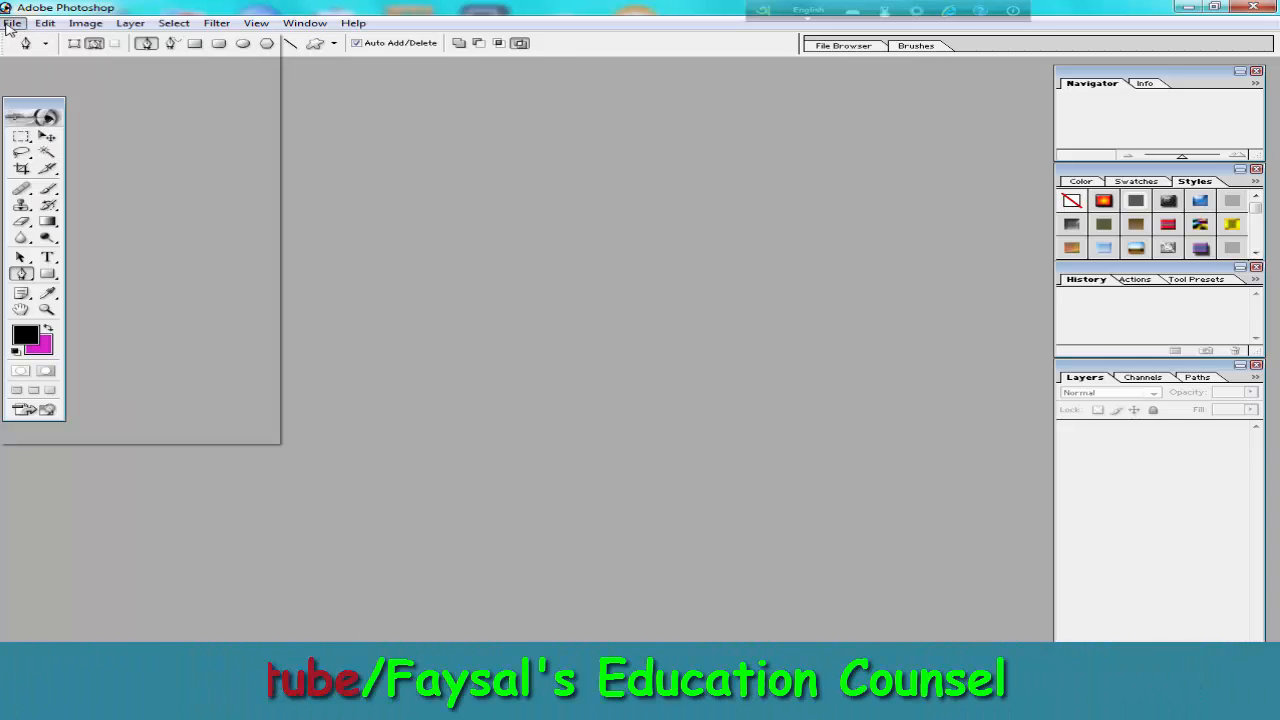
{"action": "left_click", "coordinate": [627, 263]}
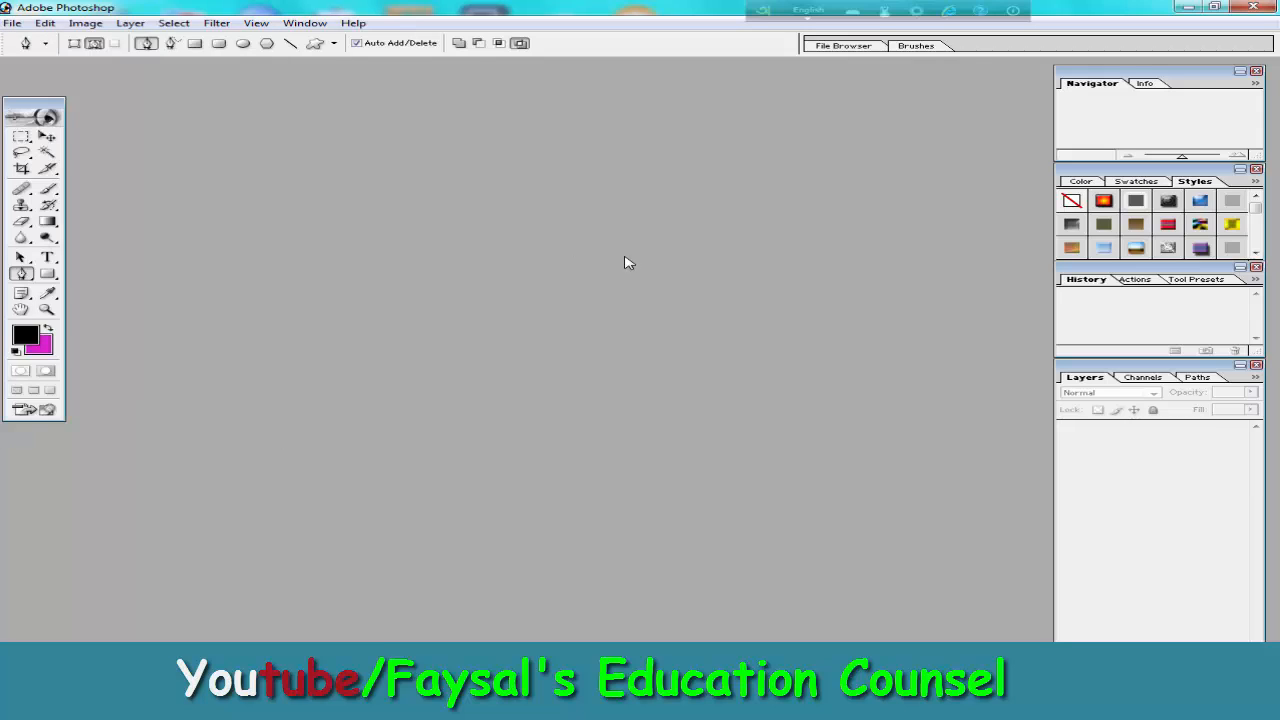
{"action": "left_click", "coordinate": [45, 348]}
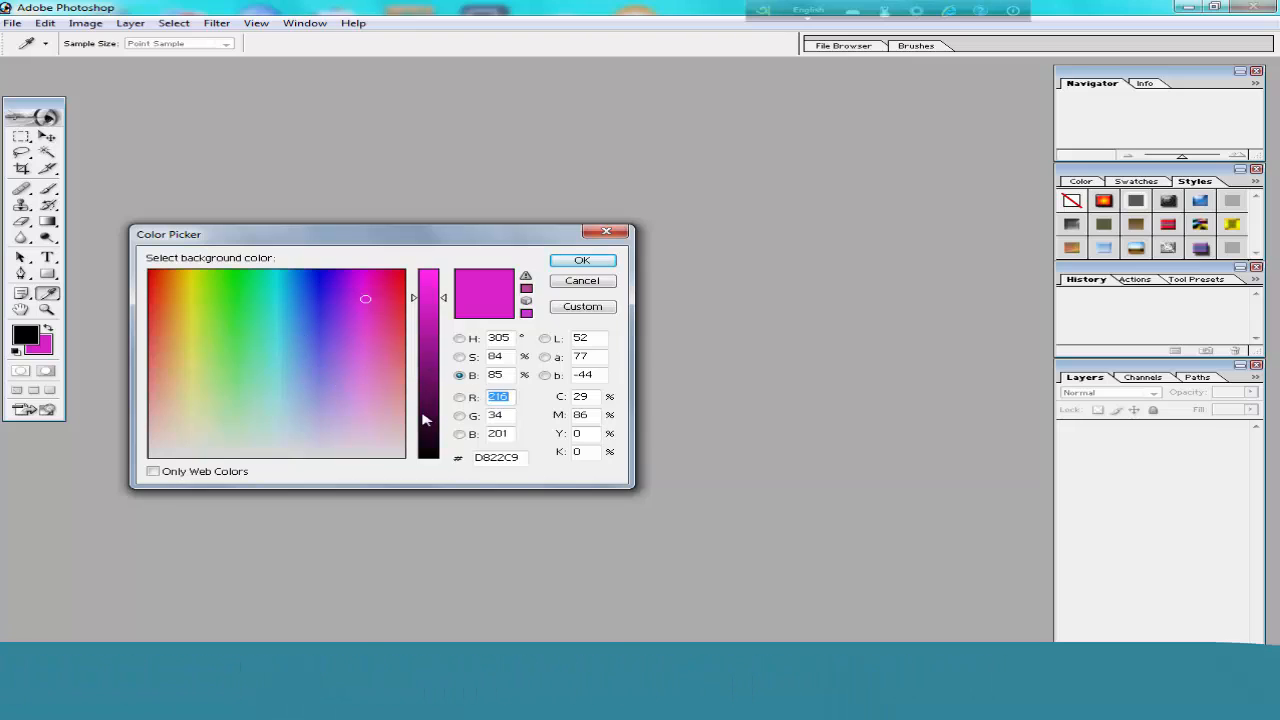
{"action": "left_click", "coordinate": [459, 338]}
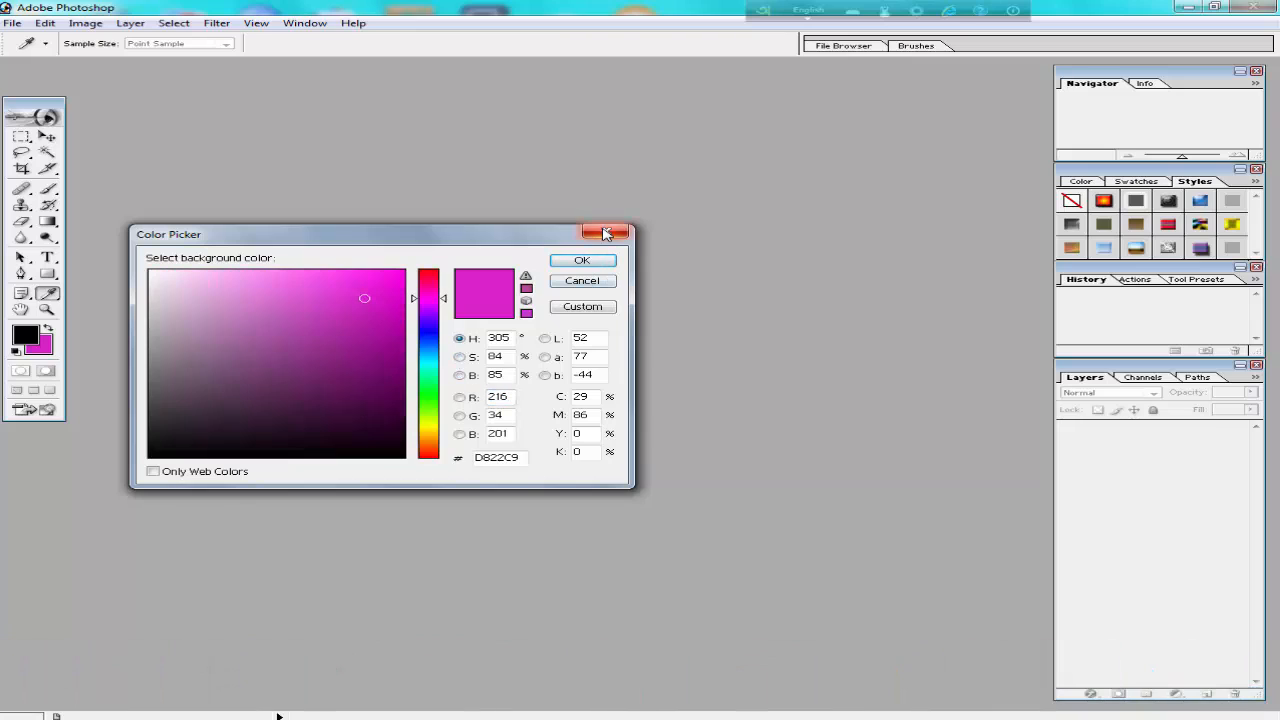
{"action": "left_click", "coordinate": [606, 232]}
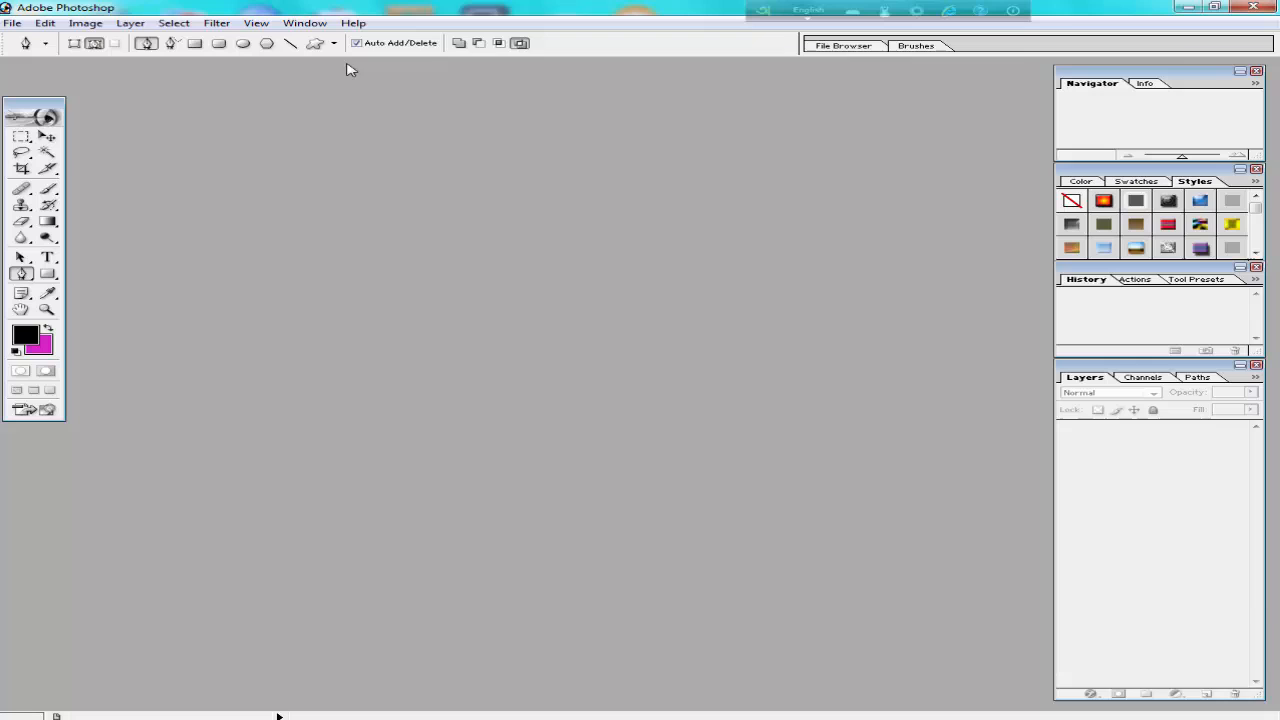
{"action": "left_click", "coordinate": [14, 24]}
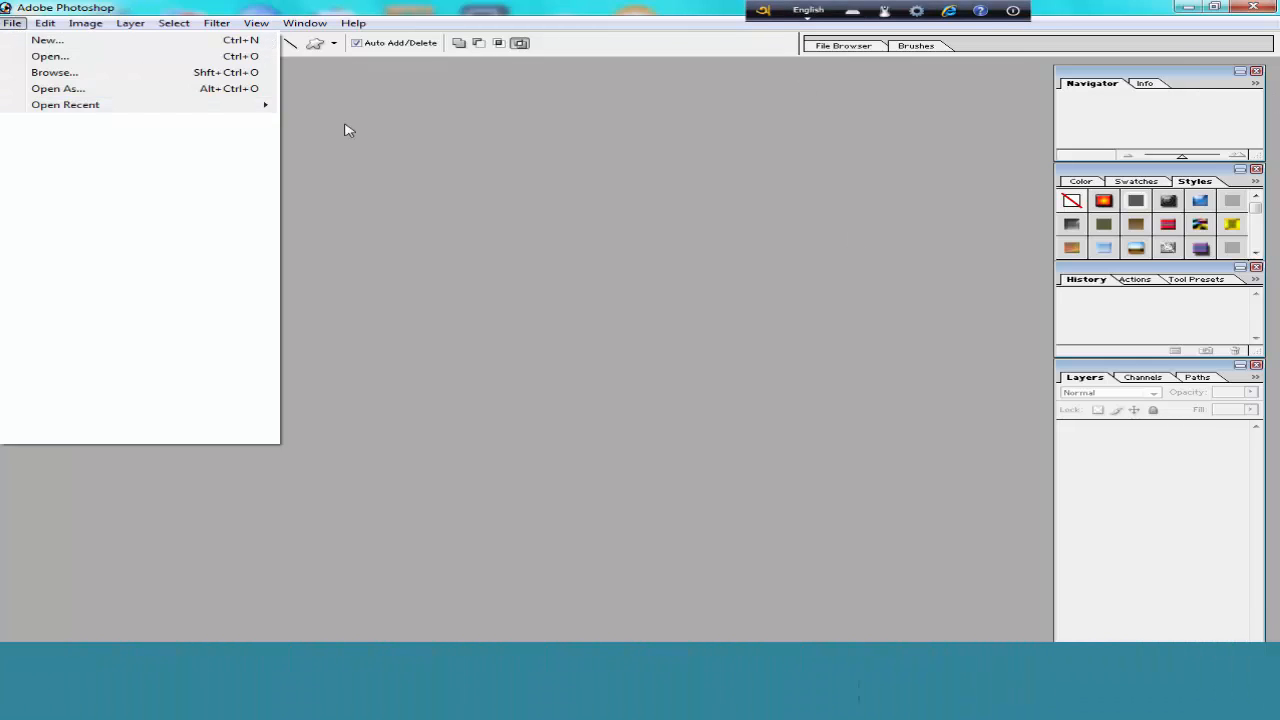
{"action": "left_click", "coordinate": [345, 126]}
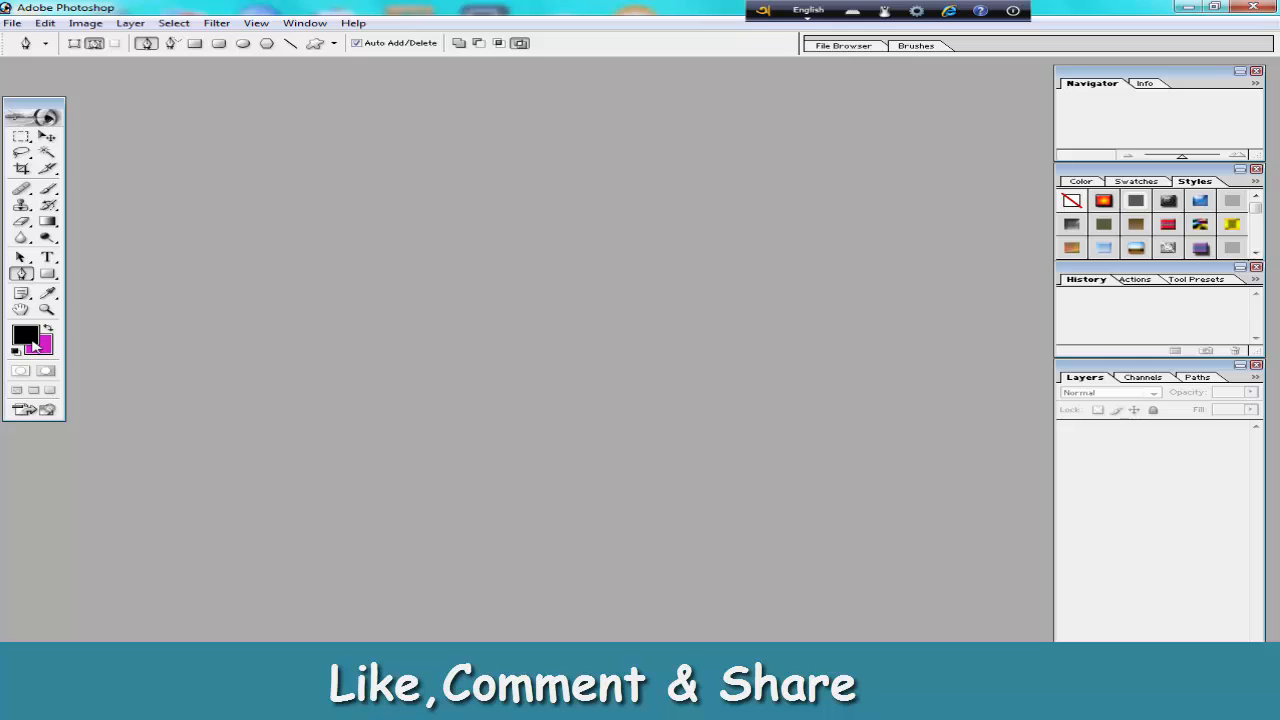
Set the background colour to yellow, D8D634.
{"action": "left_click", "coordinate": [42, 346]}
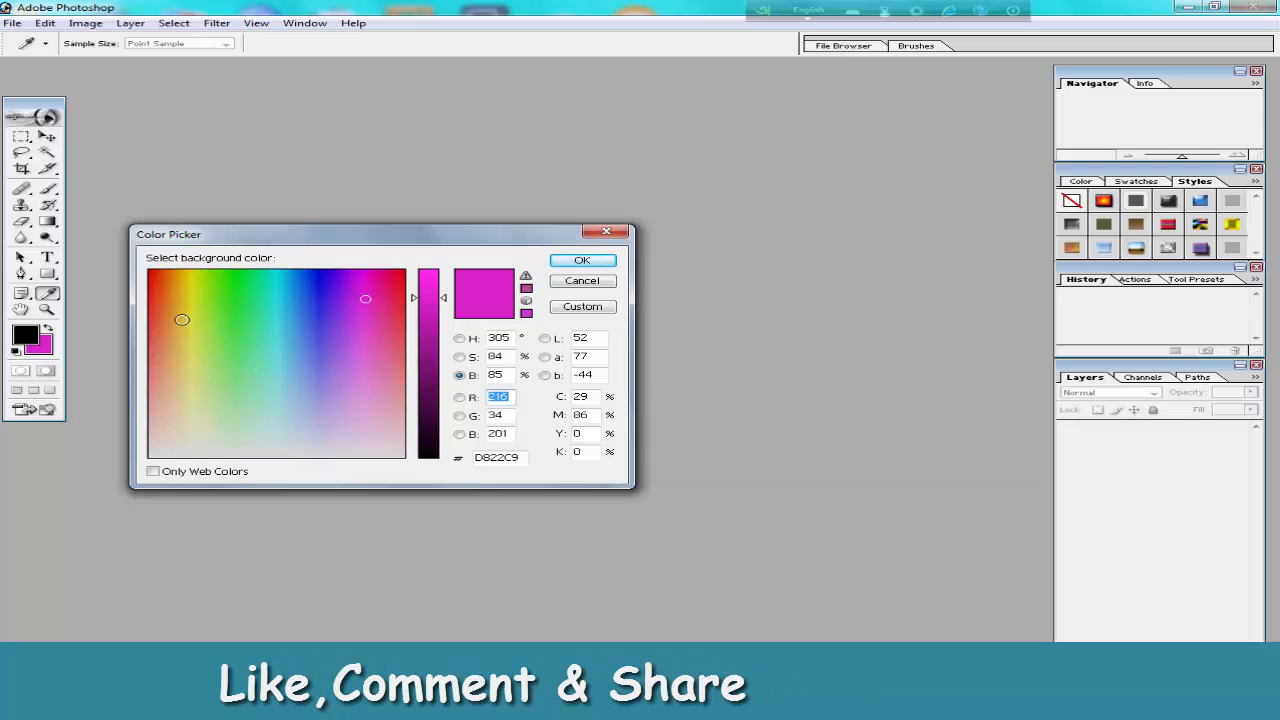
{"action": "left_click", "coordinate": [185, 317]}
{"action": "left_click", "coordinate": [191, 314]}
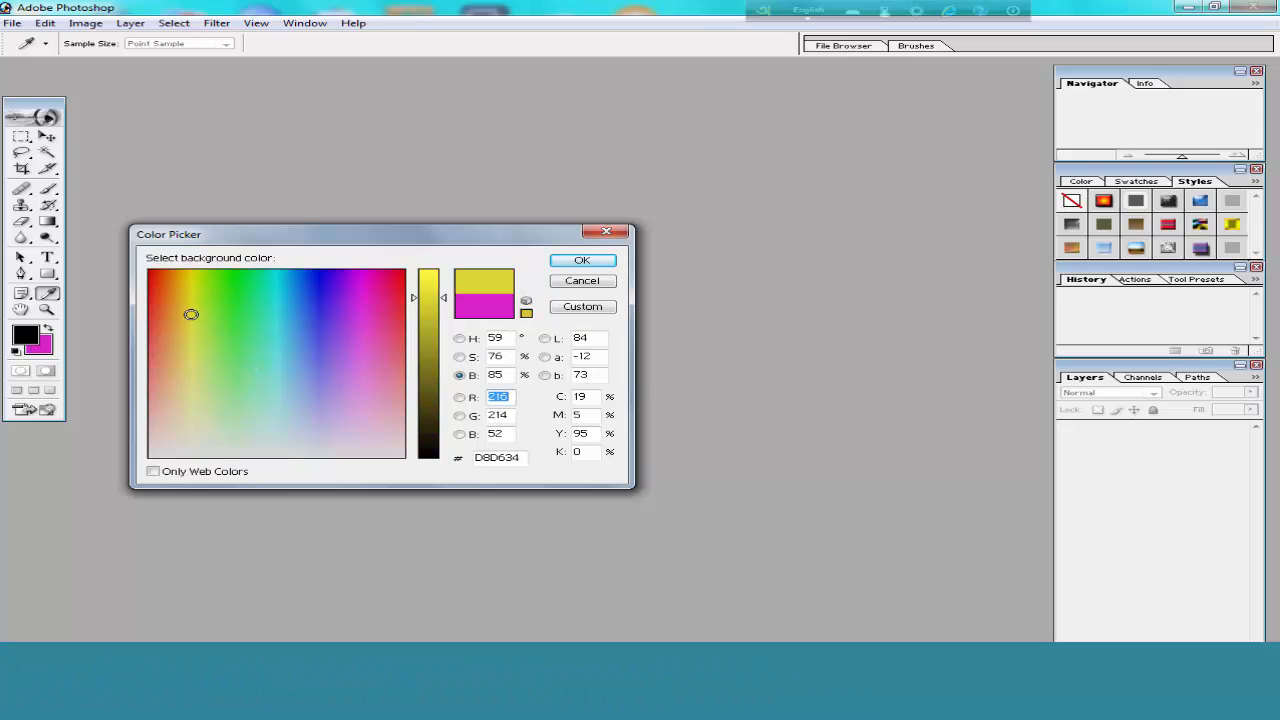
{"action": "left_click", "coordinate": [580, 261]}
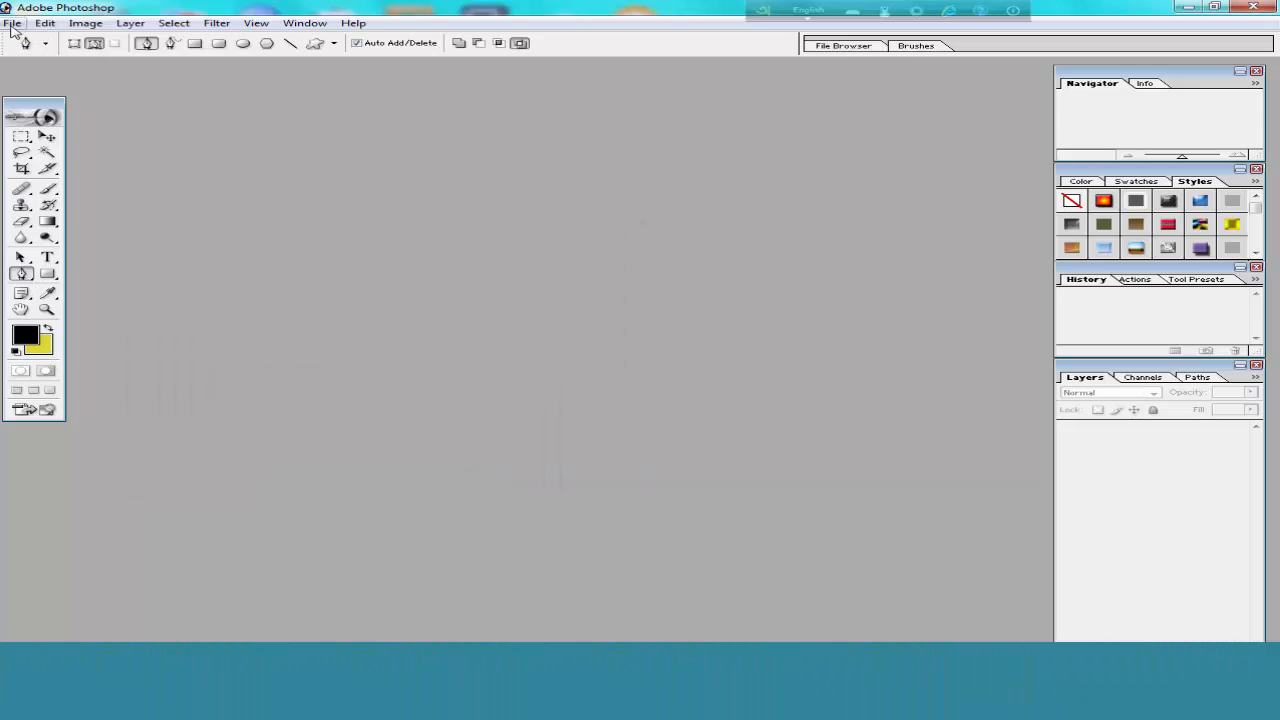
Create a new document with the 1280 x 720 HDTV 720P preset, filled with the background colour, and place its window beside the toolbox.
{"action": "left_click", "coordinate": [12, 23]}
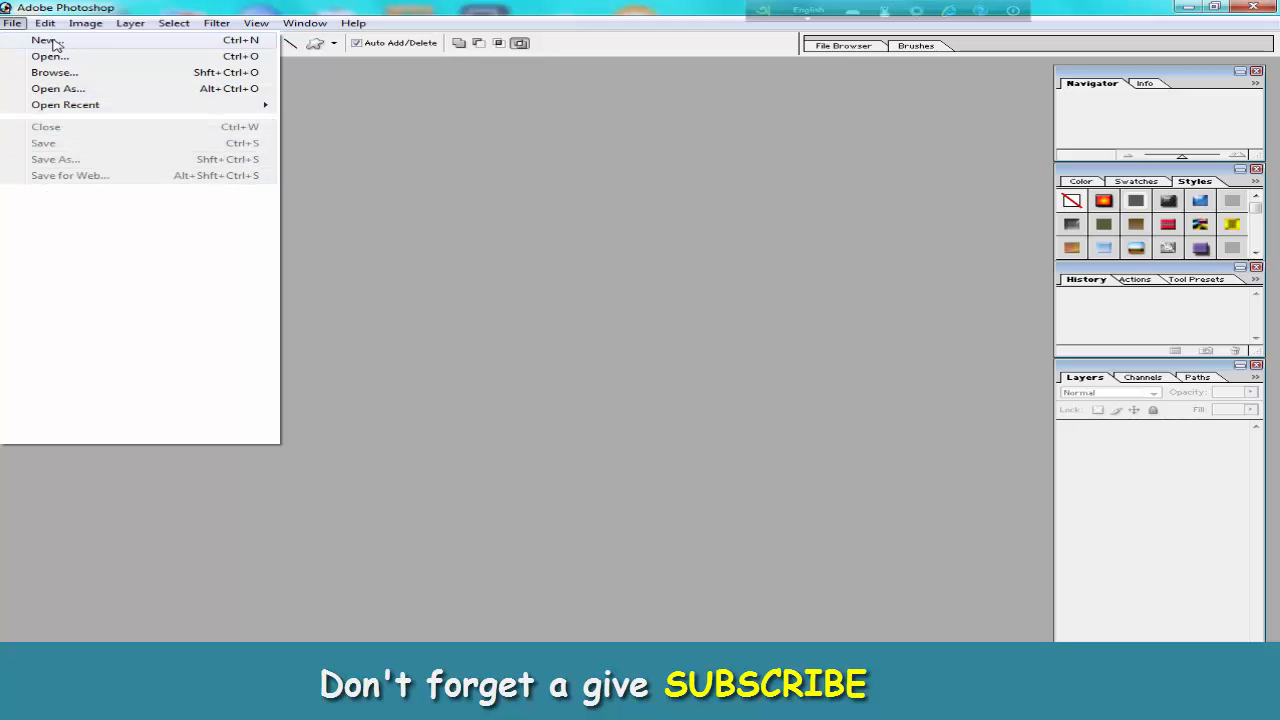
{"action": "left_click", "coordinate": [146, 46]}
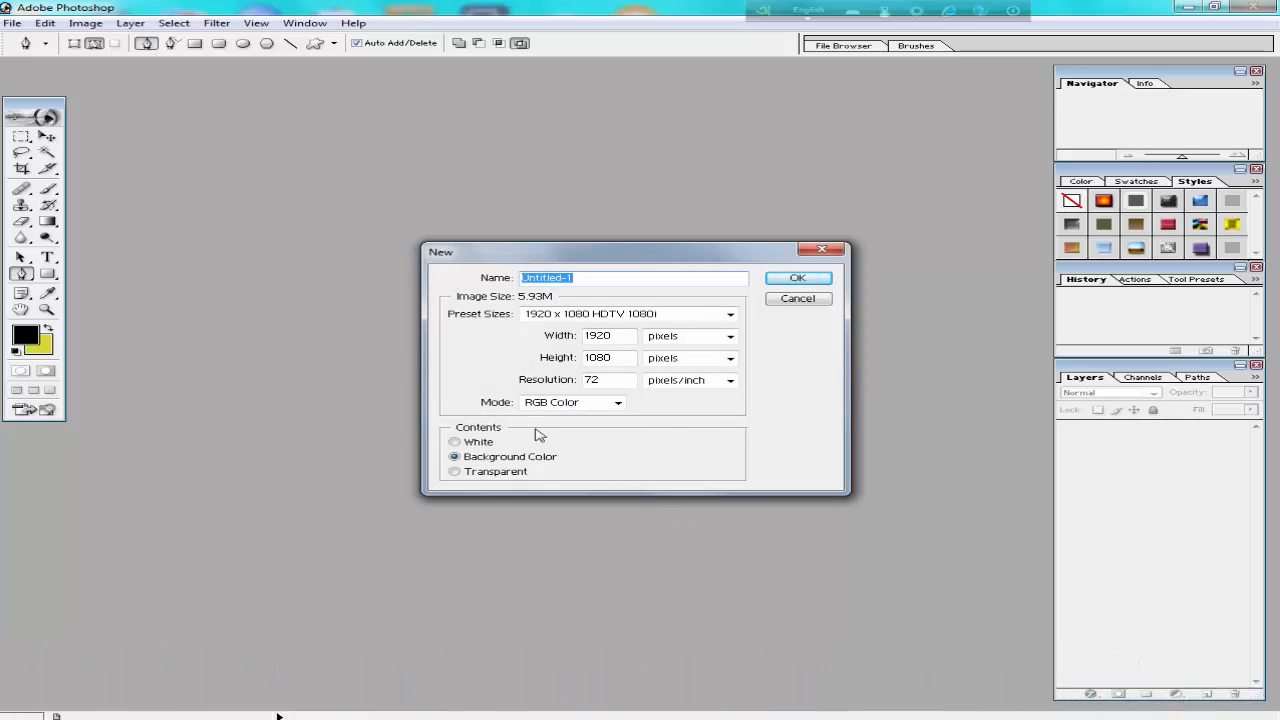
{"action": "left_click", "coordinate": [465, 442]}
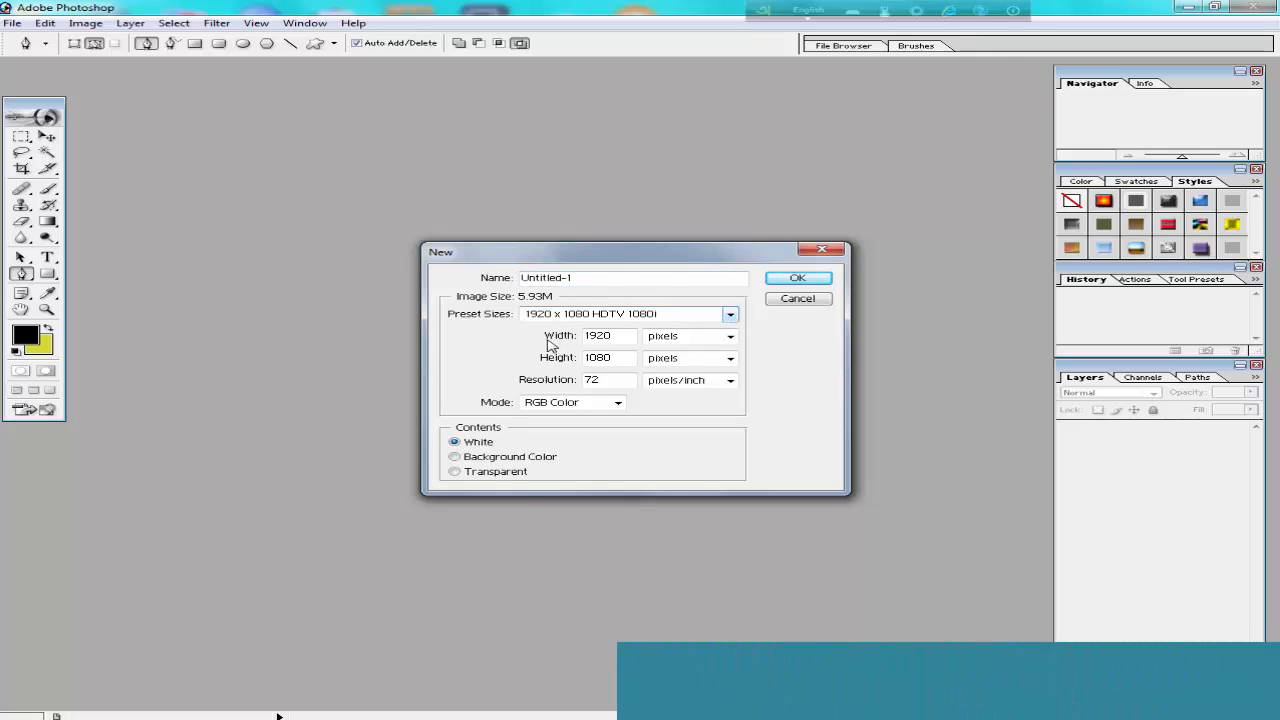
{"action": "left_click", "coordinate": [729, 315]}
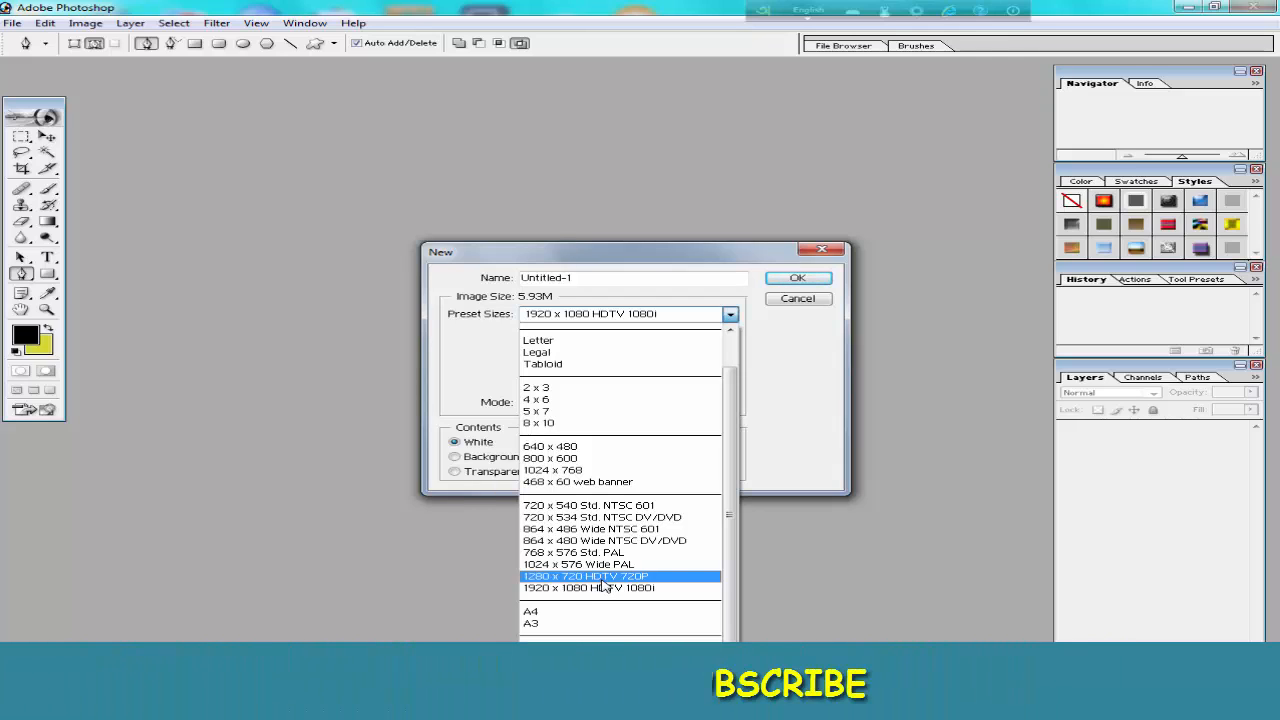
{"action": "left_click", "coordinate": [603, 578]}
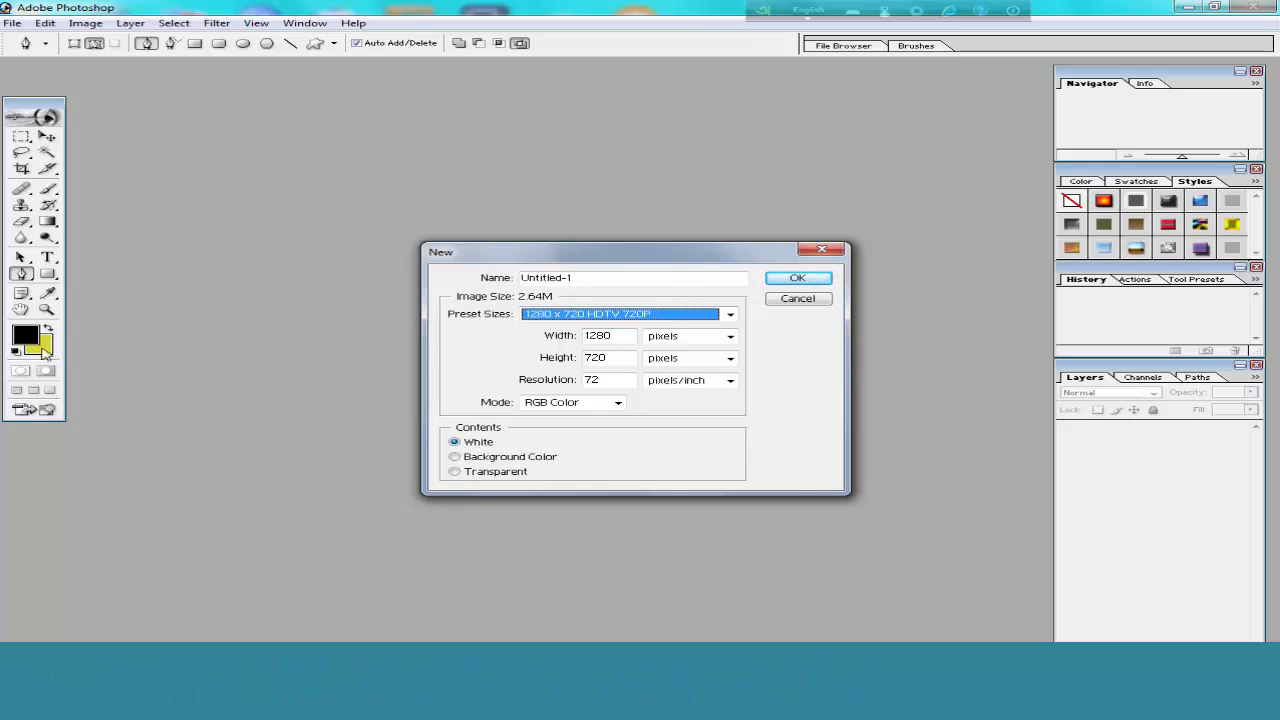
{"action": "left_click", "coordinate": [454, 457]}
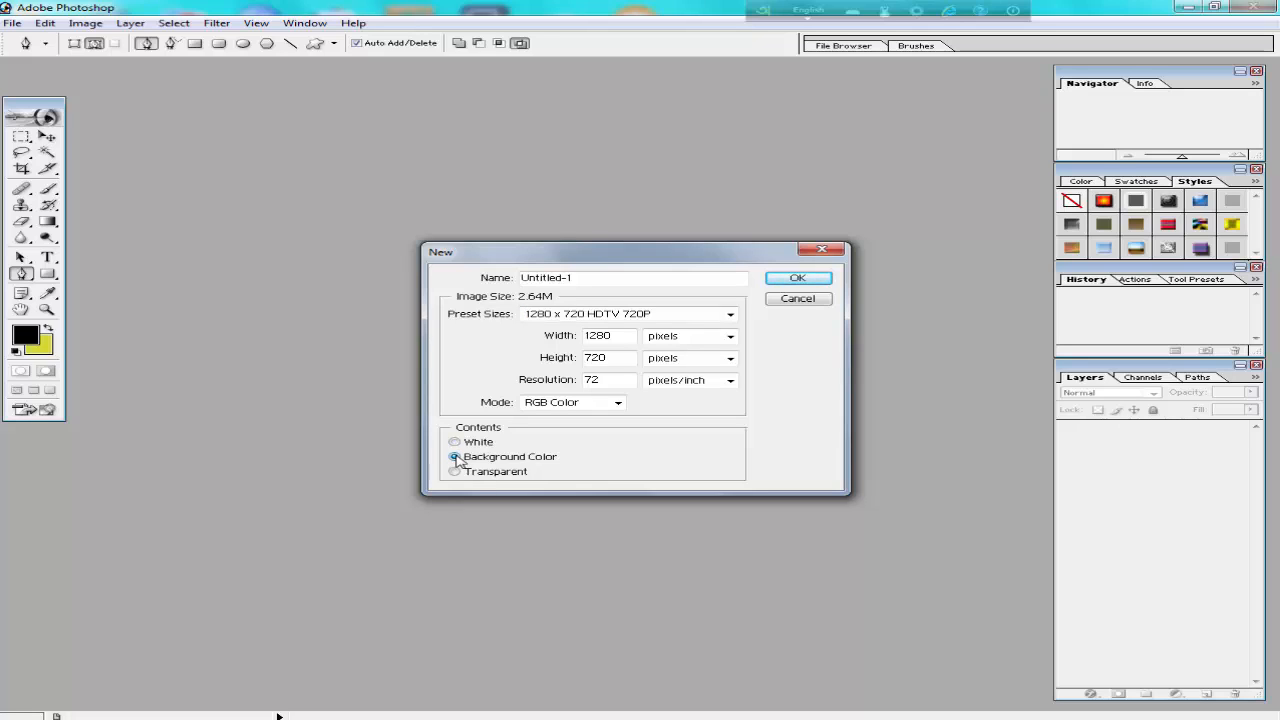
{"action": "left_click", "coordinate": [456, 443]}
{"action": "left_click", "coordinate": [800, 279]}
{"action": "left_click_drag", "start_coordinate": [700, 72], "coordinate": [737, 112]}
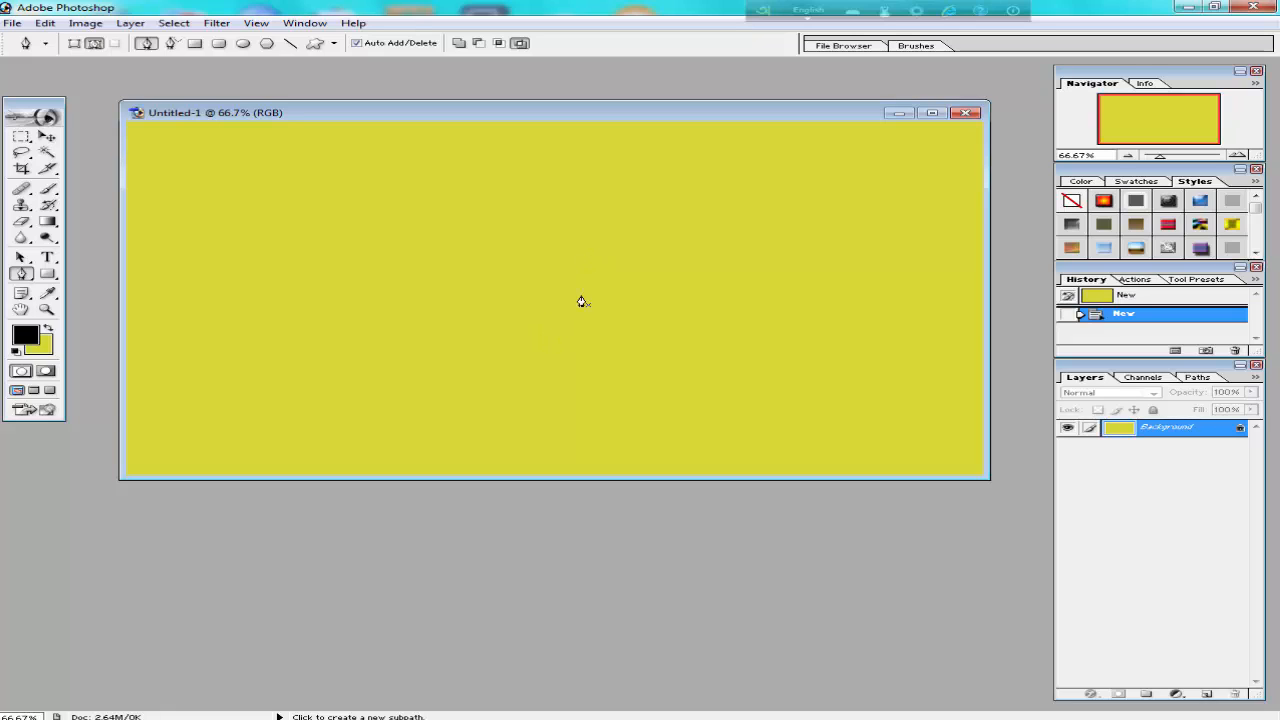
Change the background colour to pink, D84099.
{"action": "left_click", "coordinate": [44, 348]}
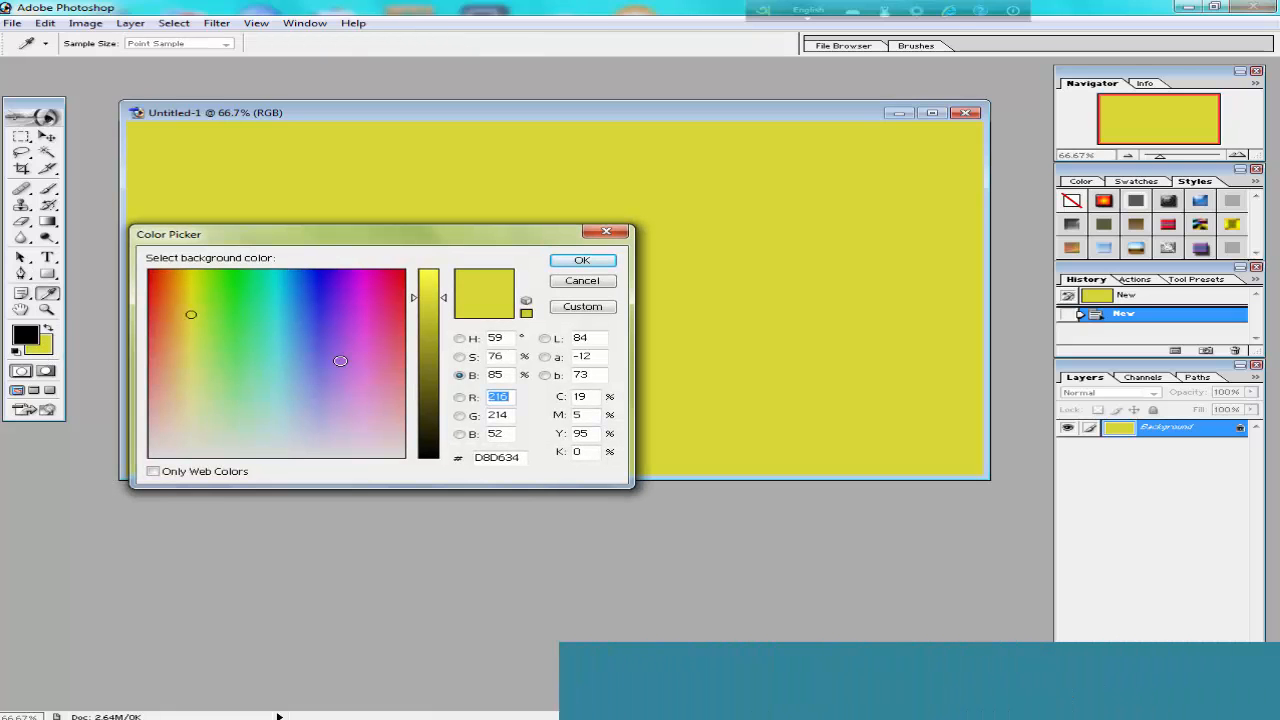
{"action": "left_click", "coordinate": [365, 323]}
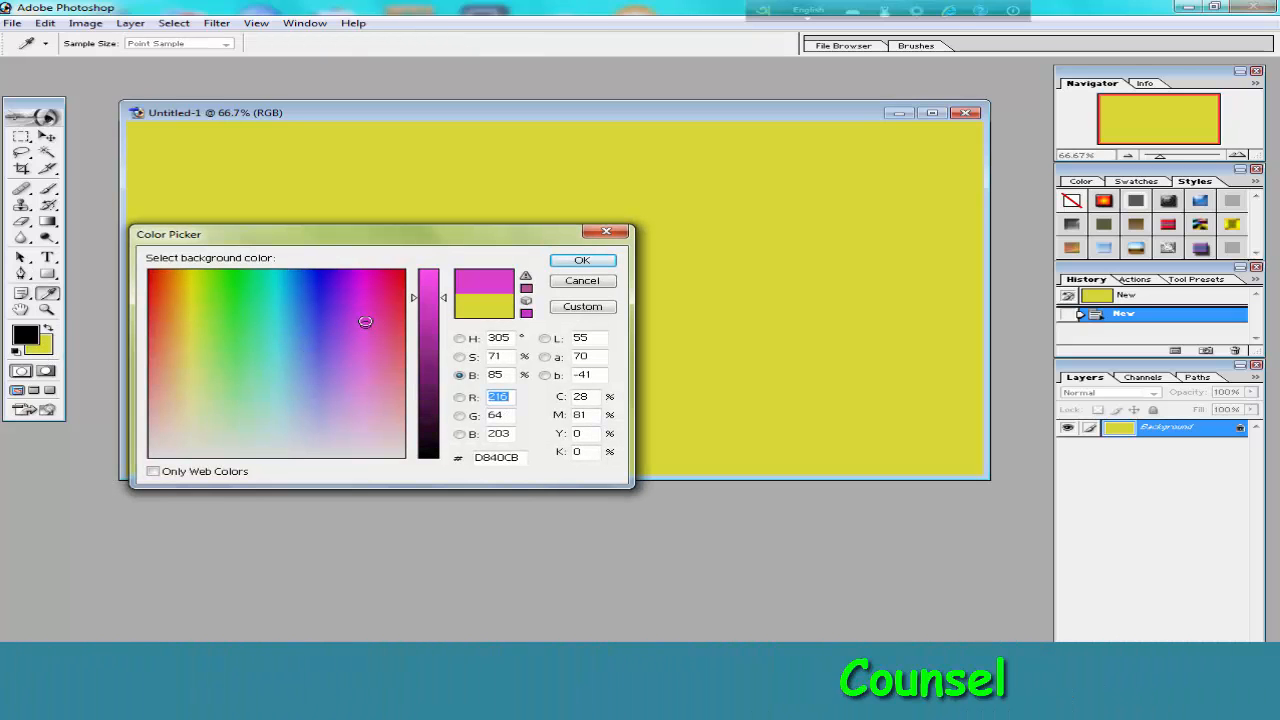
{"action": "left_click", "coordinate": [461, 357]}
{"action": "left_click", "coordinate": [461, 340]}
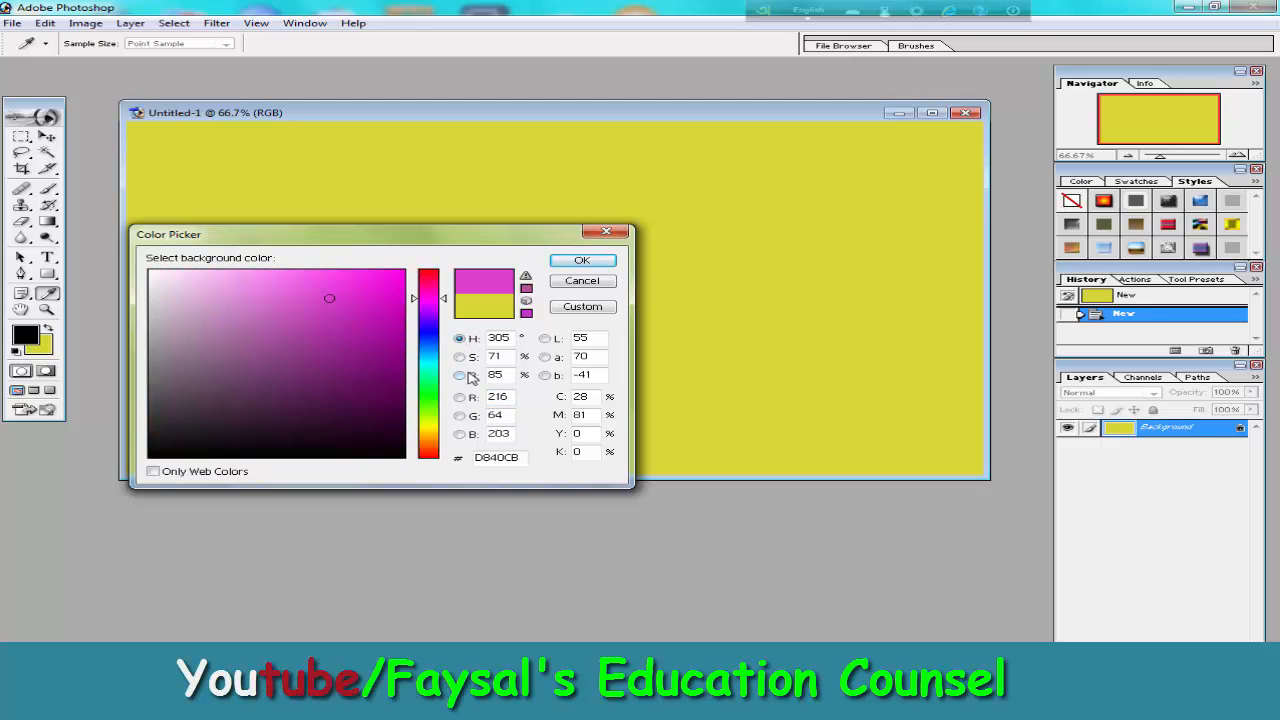
{"action": "left_click", "coordinate": [461, 375]}
{"action": "left_click", "coordinate": [461, 397]}
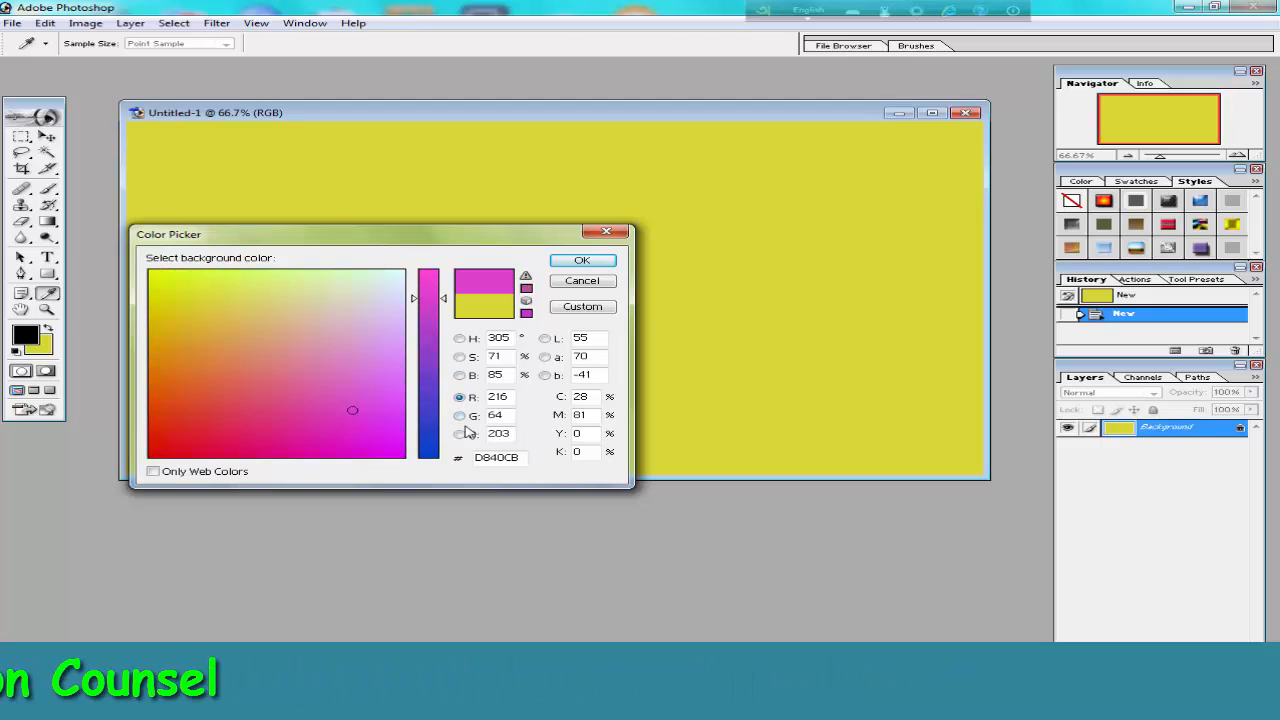
{"action": "left_click", "coordinate": [302, 409]}
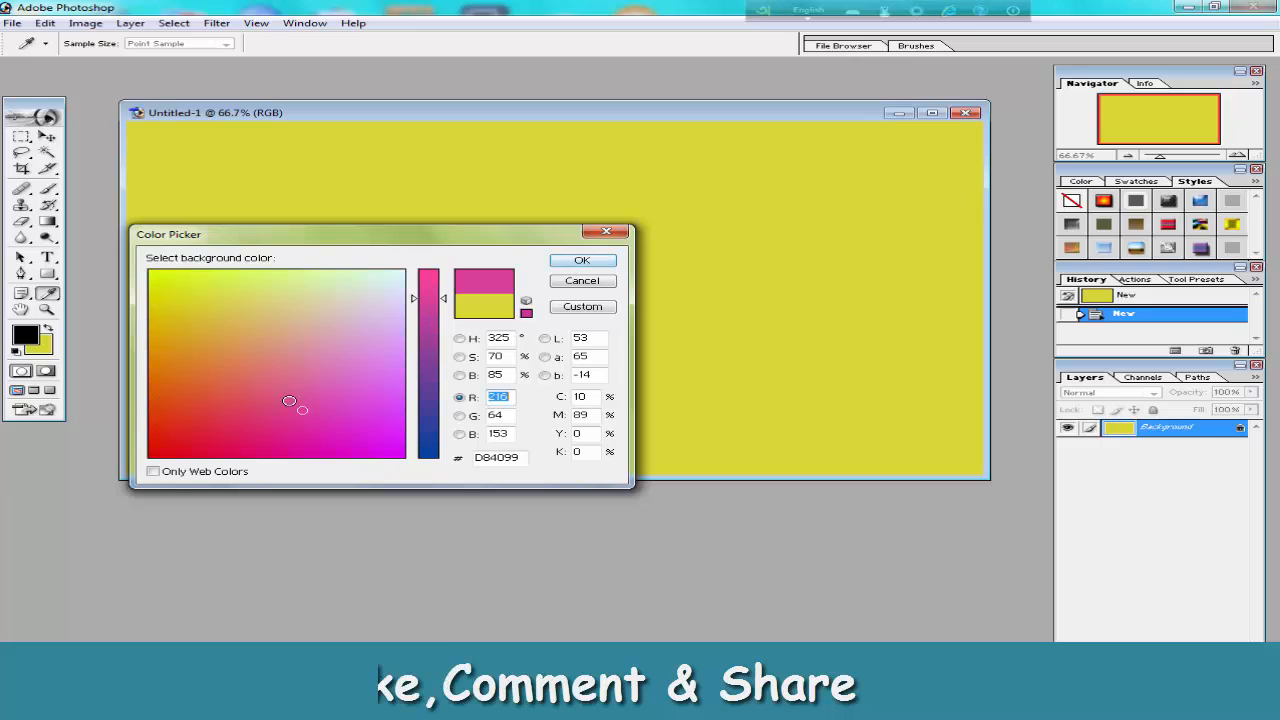
{"action": "left_click", "coordinate": [584, 261]}
{"action": "key", "text": "p"}
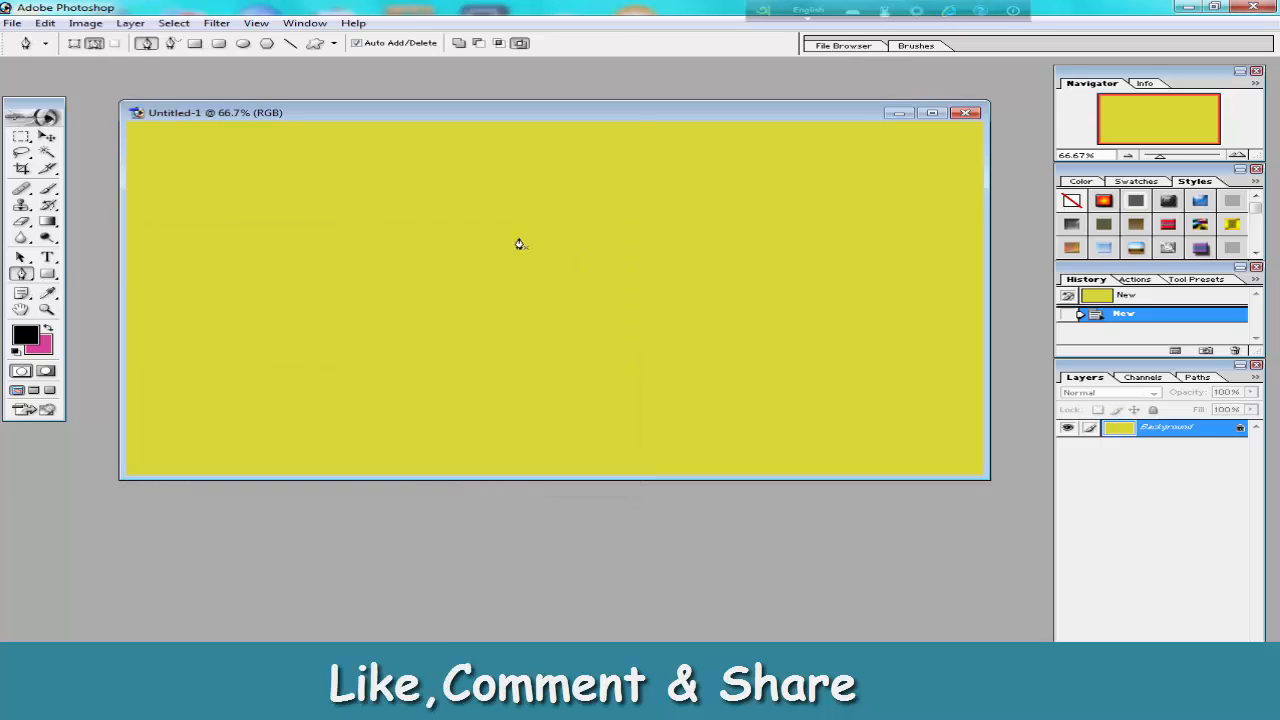
Create a second 1280 x 720 document filled with the pink background colour and move its window so the yellow one stays partly uncovered.
{"action": "left_click", "coordinate": [12, 22]}
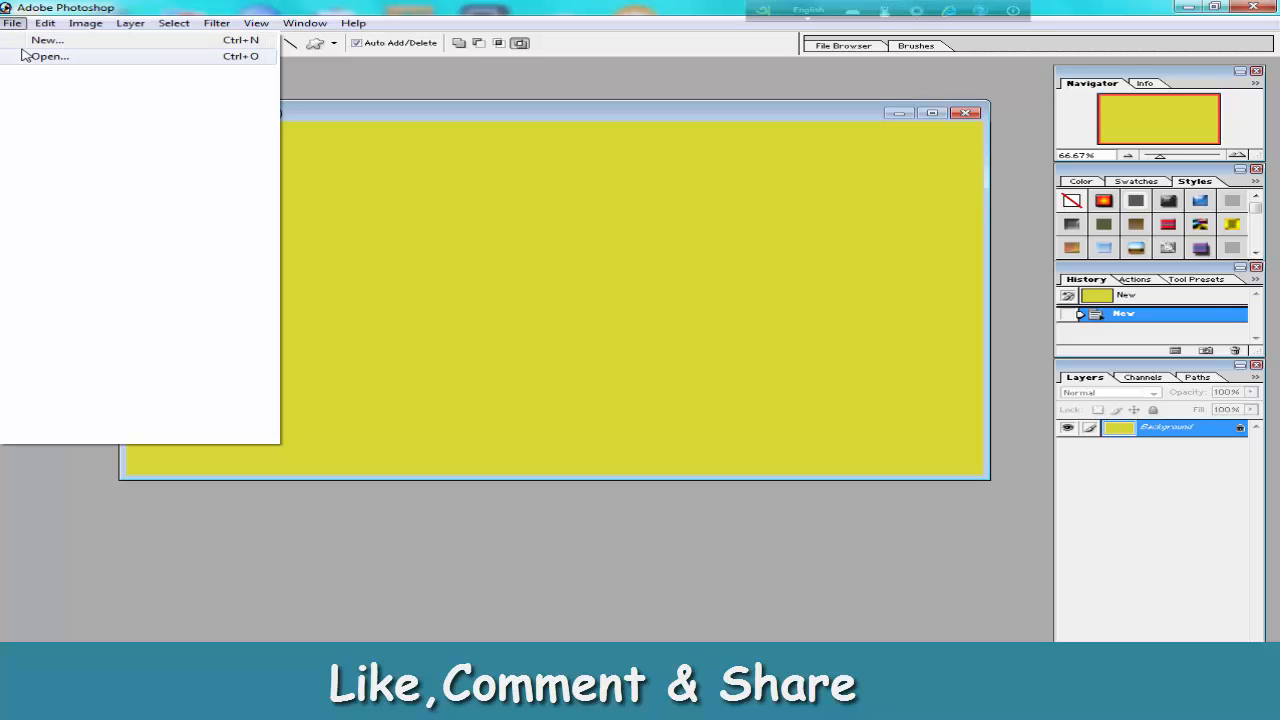
{"action": "left_click", "coordinate": [46, 41]}
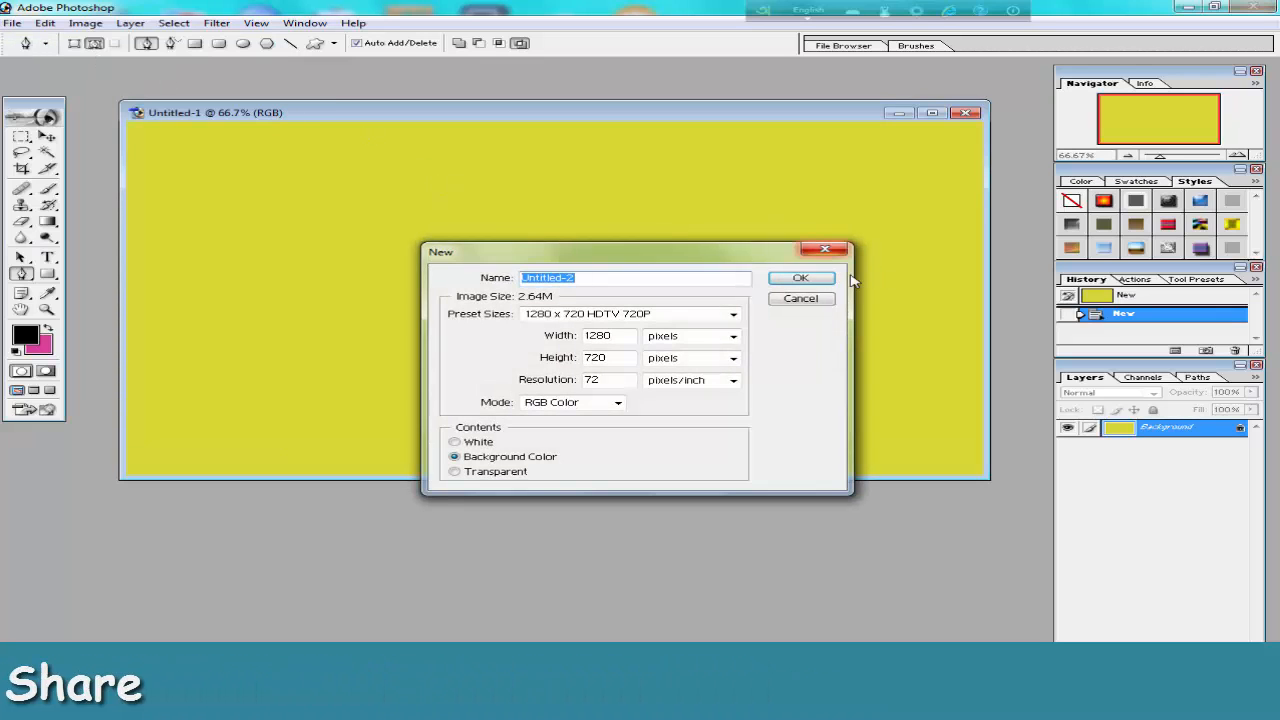
{"action": "left_click", "coordinate": [780, 279]}
{"action": "left_click_drag", "start_coordinate": [510, 80], "coordinate": [590, 211]}
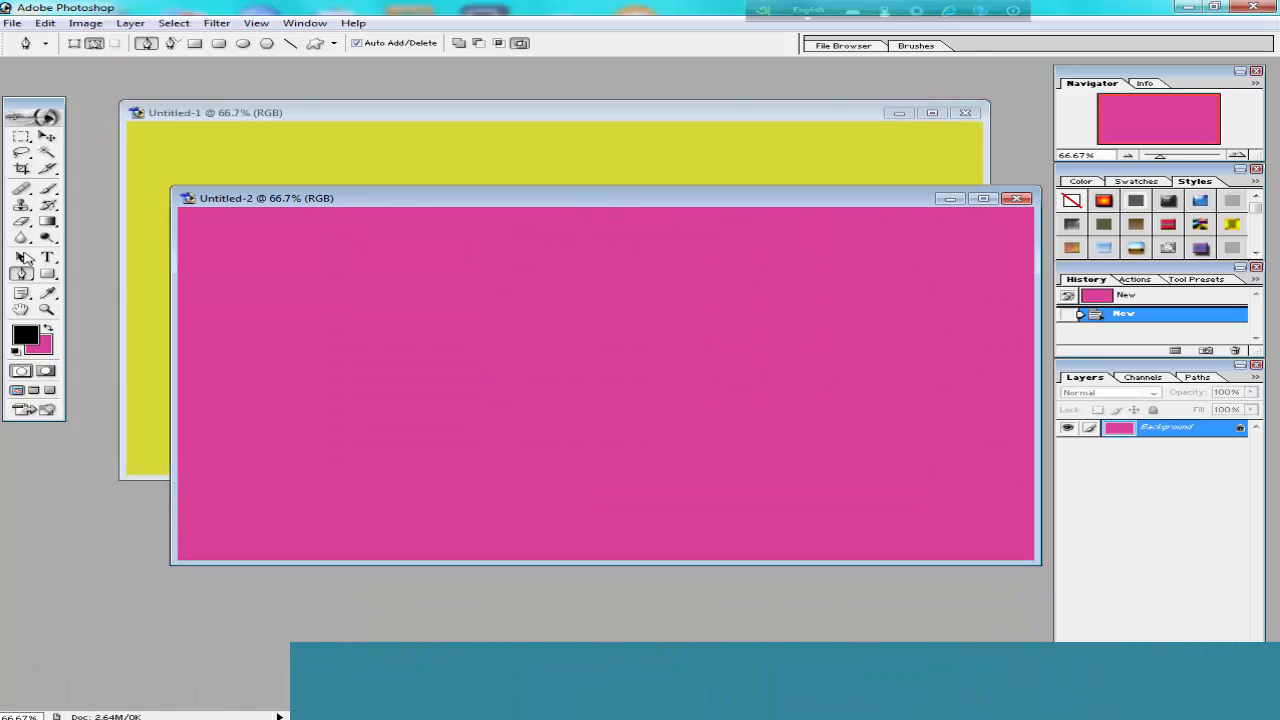
Draw a closed, jagged starburst path on the pink canvas with the Pen tool and convert it to a selection.
{"action": "left_click", "coordinate": [20, 274]}
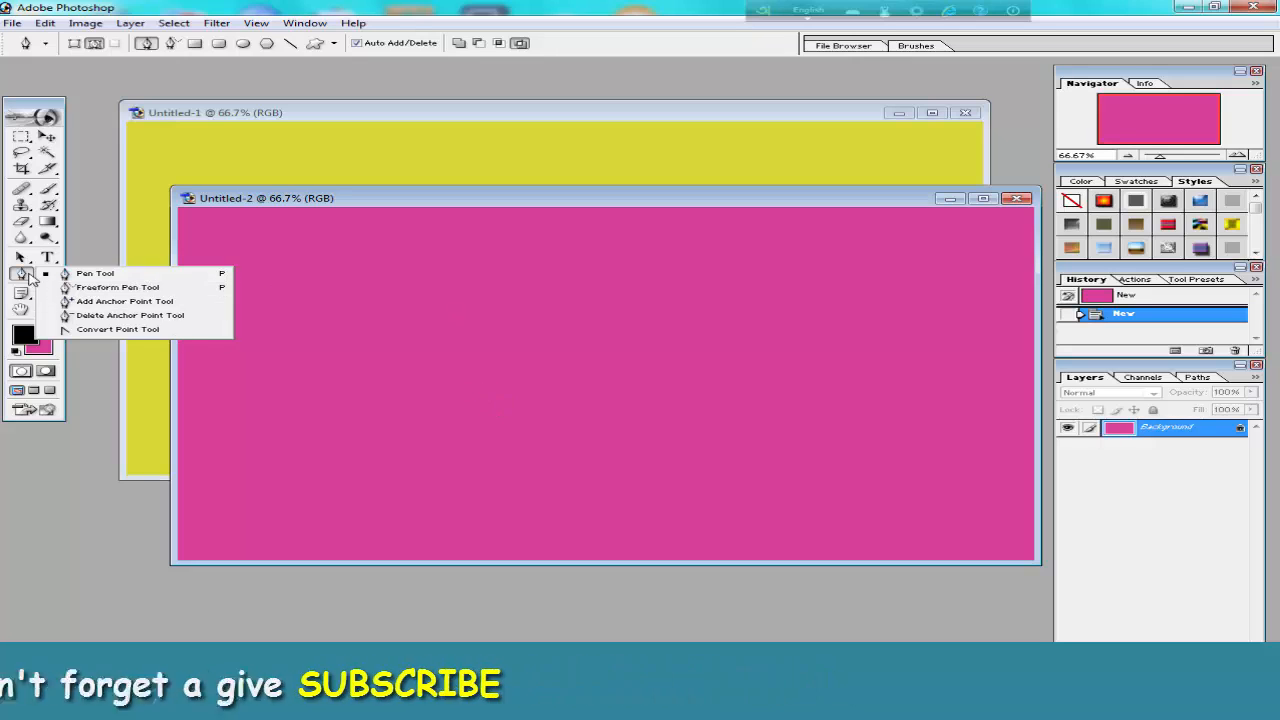
{"action": "left_click", "coordinate": [95, 273]}
{"action": "left_click", "coordinate": [414, 390]}
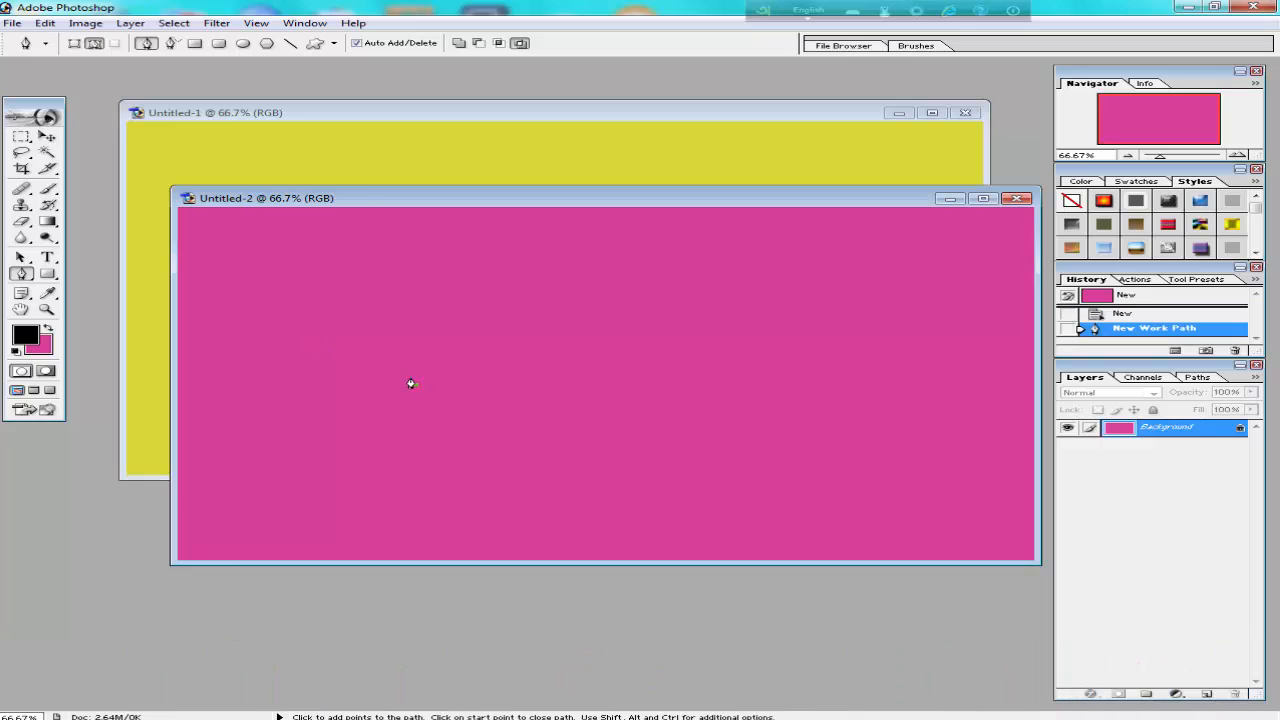
{"action": "left_click", "coordinate": [380, 348]}
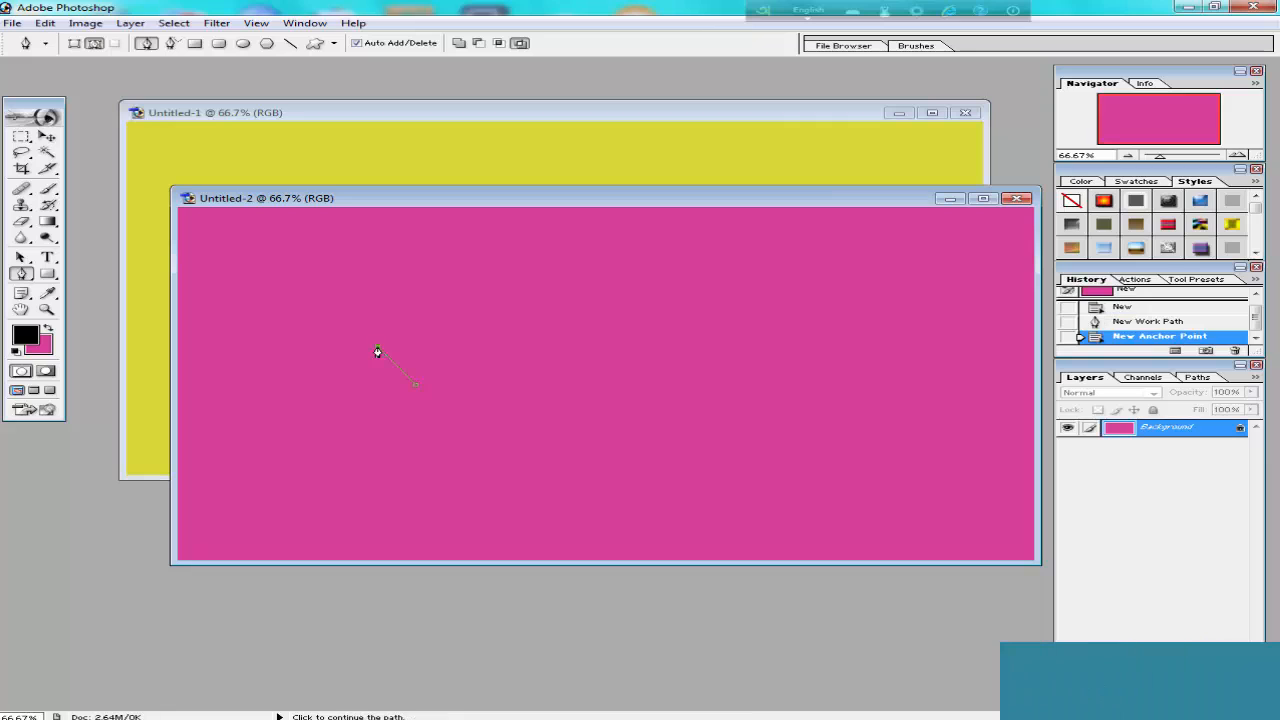
{"action": "left_click", "coordinate": [431, 370]}
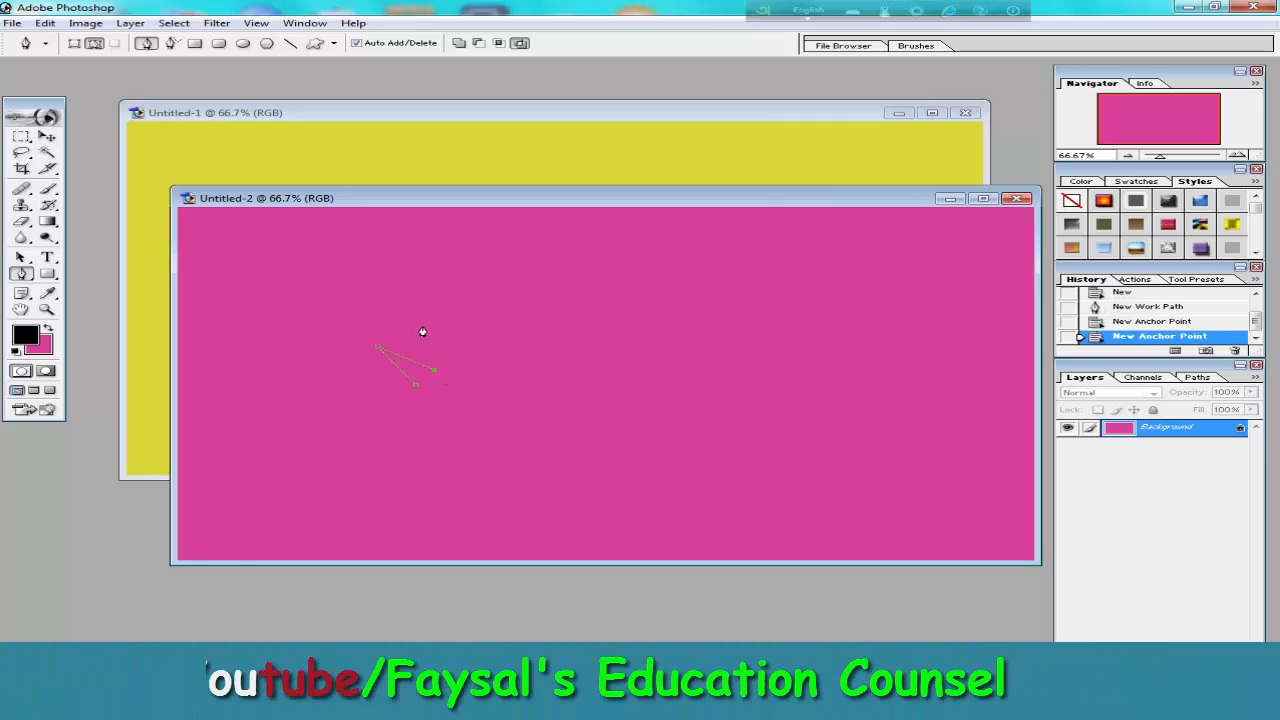
{"action": "left_click", "coordinate": [424, 330]}
{"action": "left_click", "coordinate": [468, 363]}
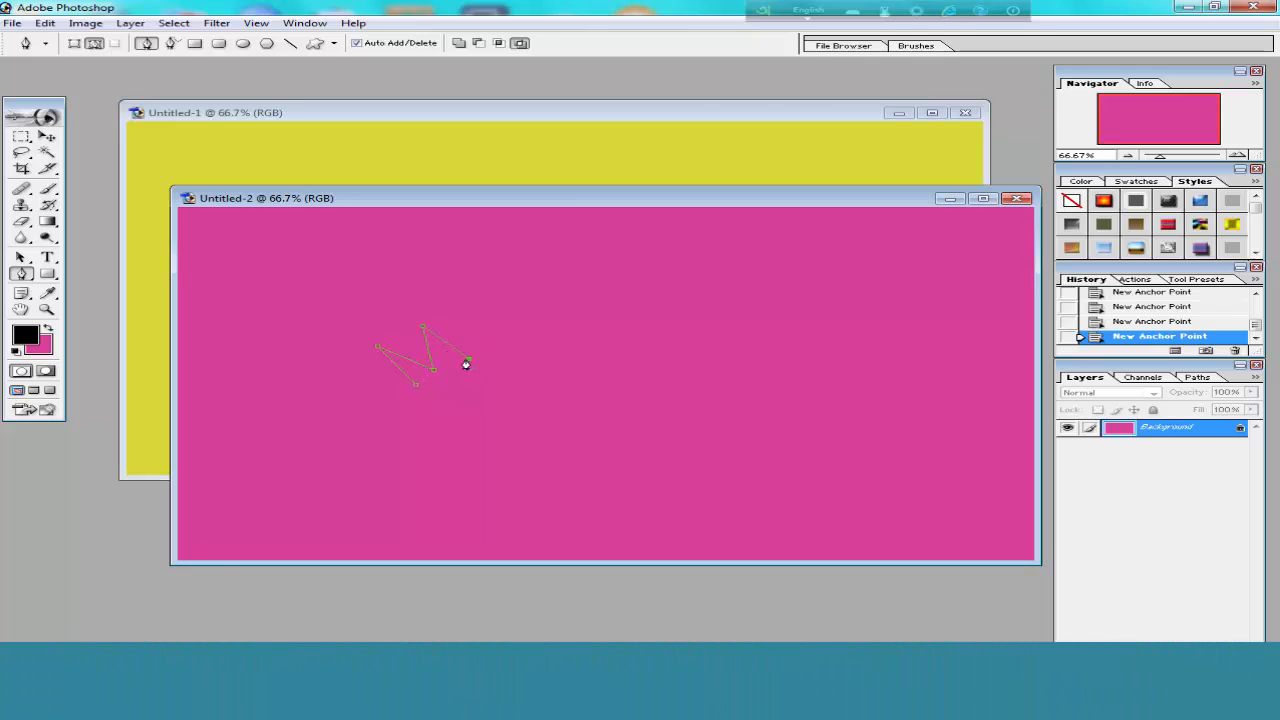
{"action": "left_click", "coordinate": [469, 312]}
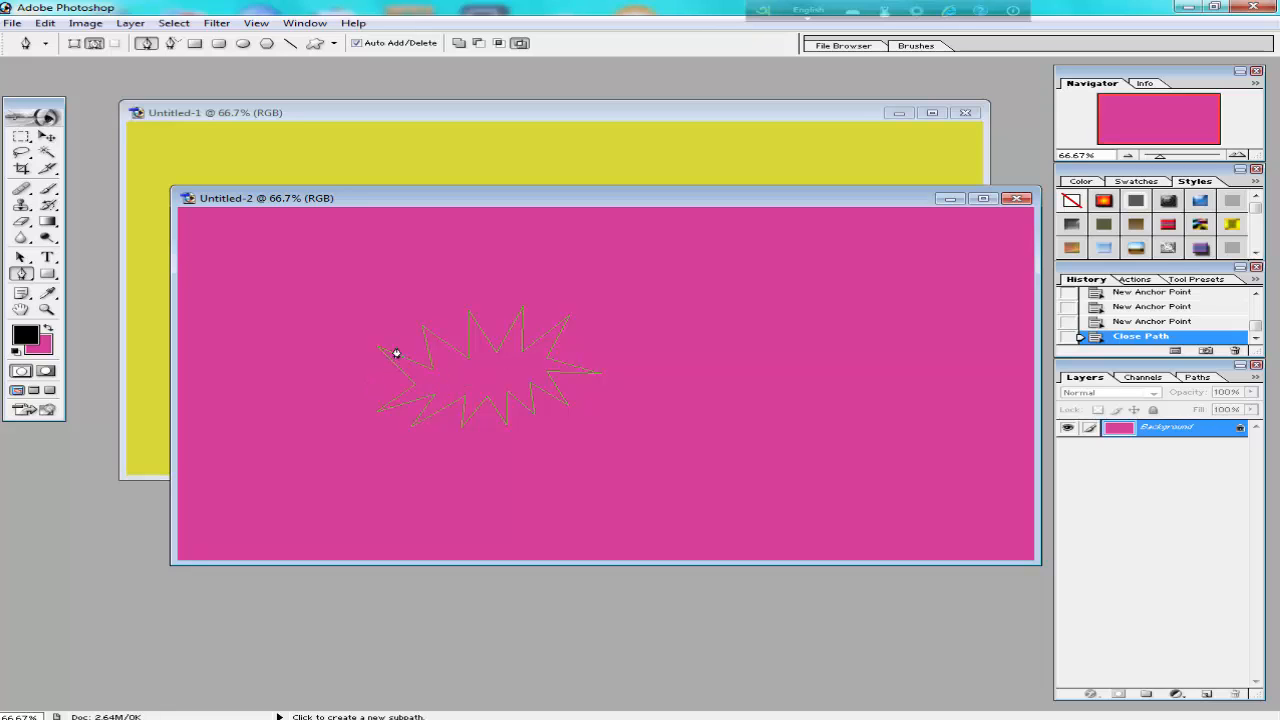
{"action": "key", "text": "ctrl+Return"}
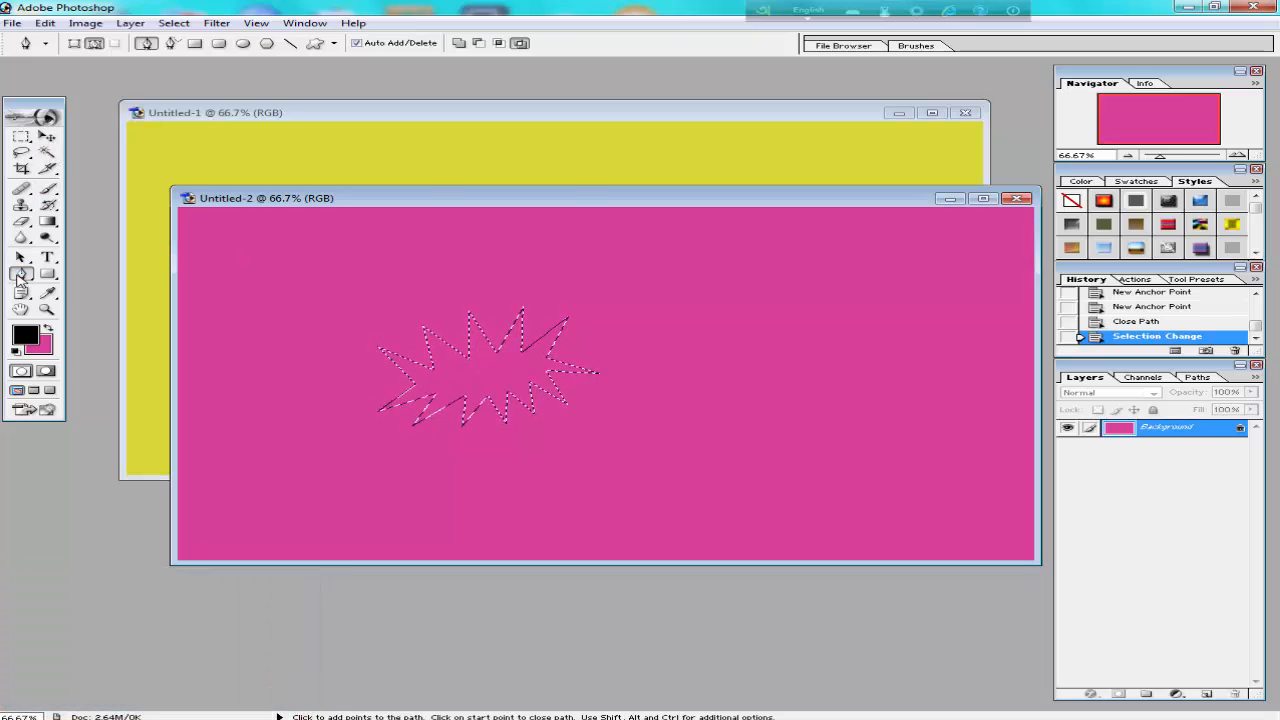
Switch to the Move tool and shift the pink document's window aside to uncover more of the yellow canvas.
{"action": "left_click", "coordinate": [46, 137]}
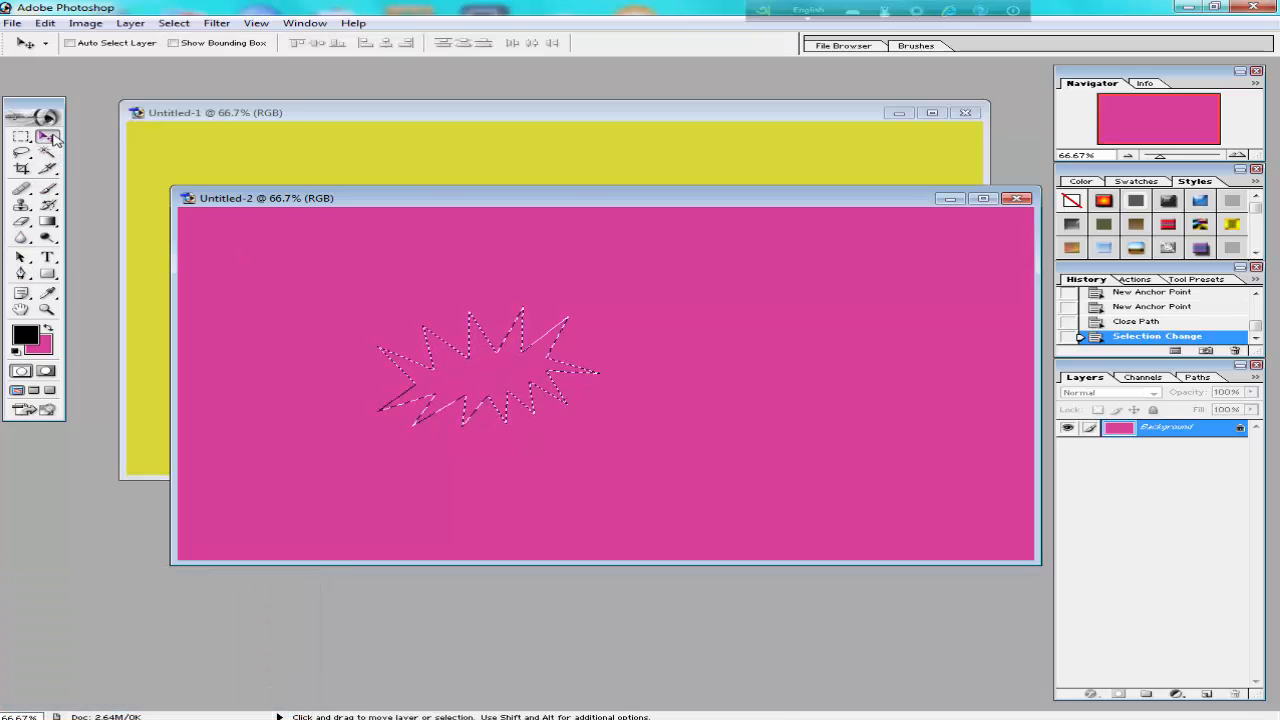
{"action": "left_click_drag", "start_coordinate": [606, 199], "coordinate": [873, 250]}
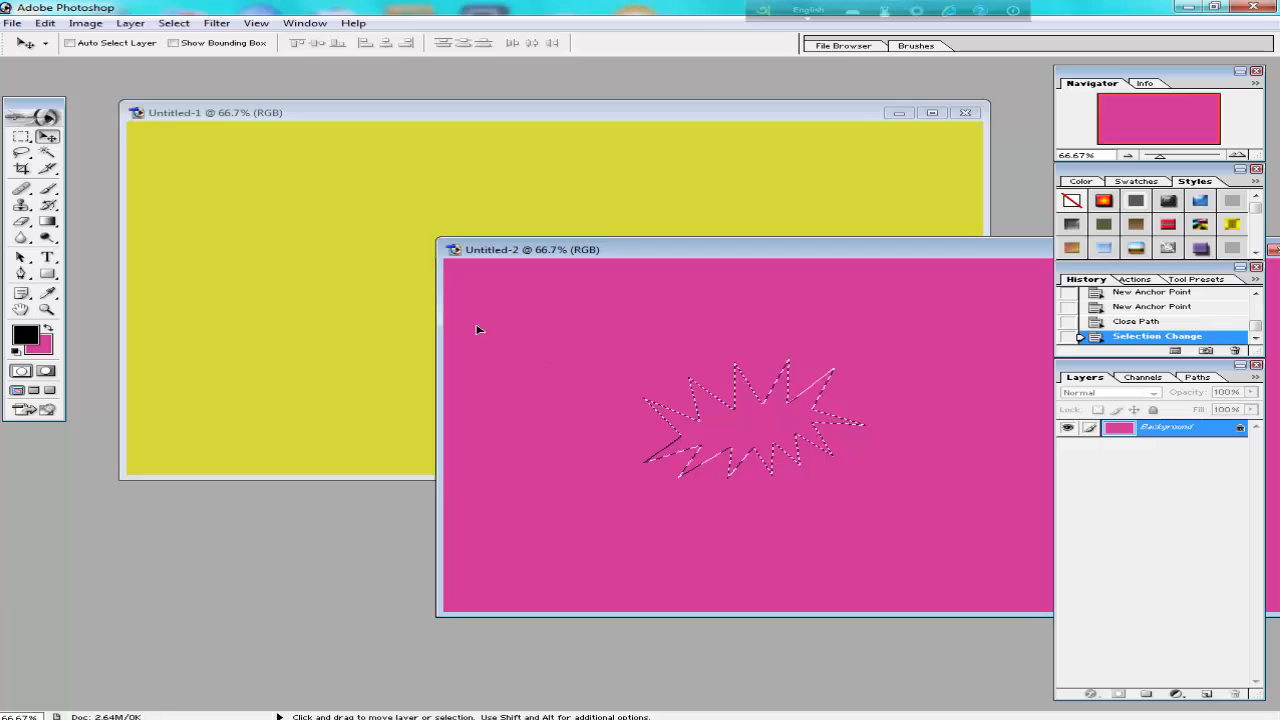
{"action": "left_click_drag", "start_coordinate": [478, 330], "coordinate": [297, 249]}
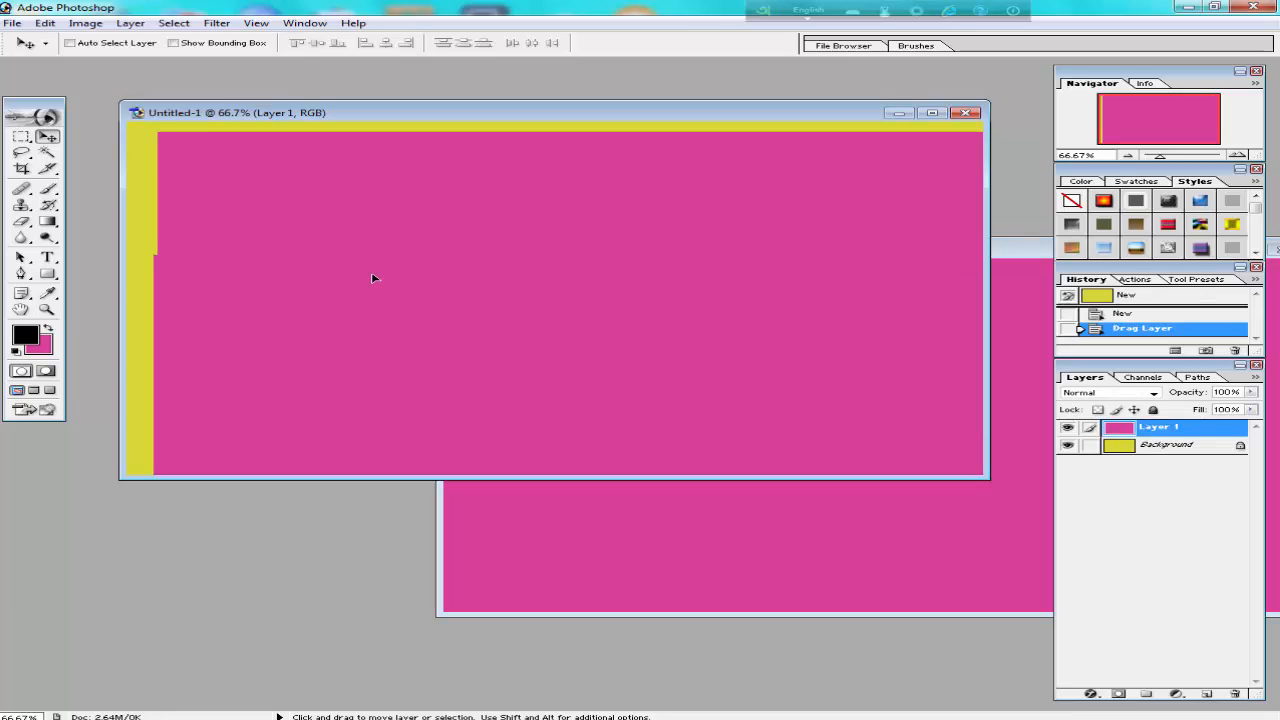
{"action": "left_click_drag", "start_coordinate": [371, 278], "coordinate": [419, 295]}
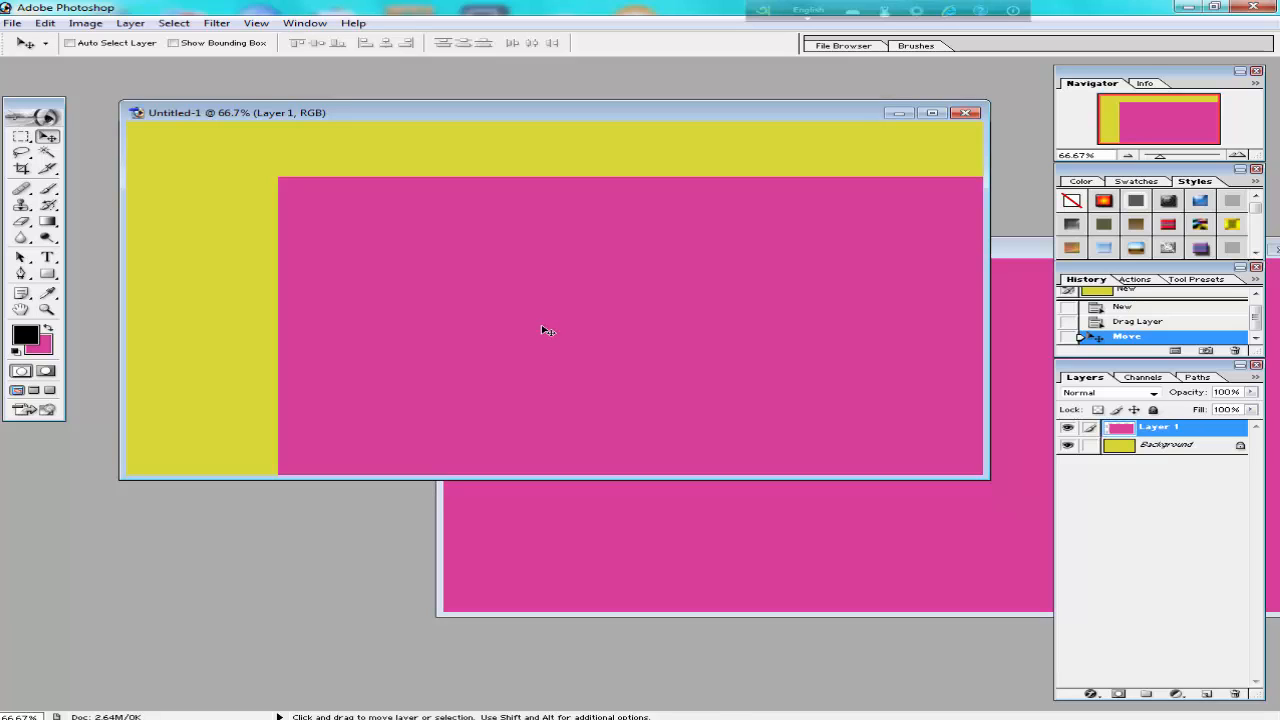
{"action": "key", "text": "alt"}
{"action": "key", "text": "ctrl+alt+z"}
{"action": "key", "text": "ctrl+alt+z"}
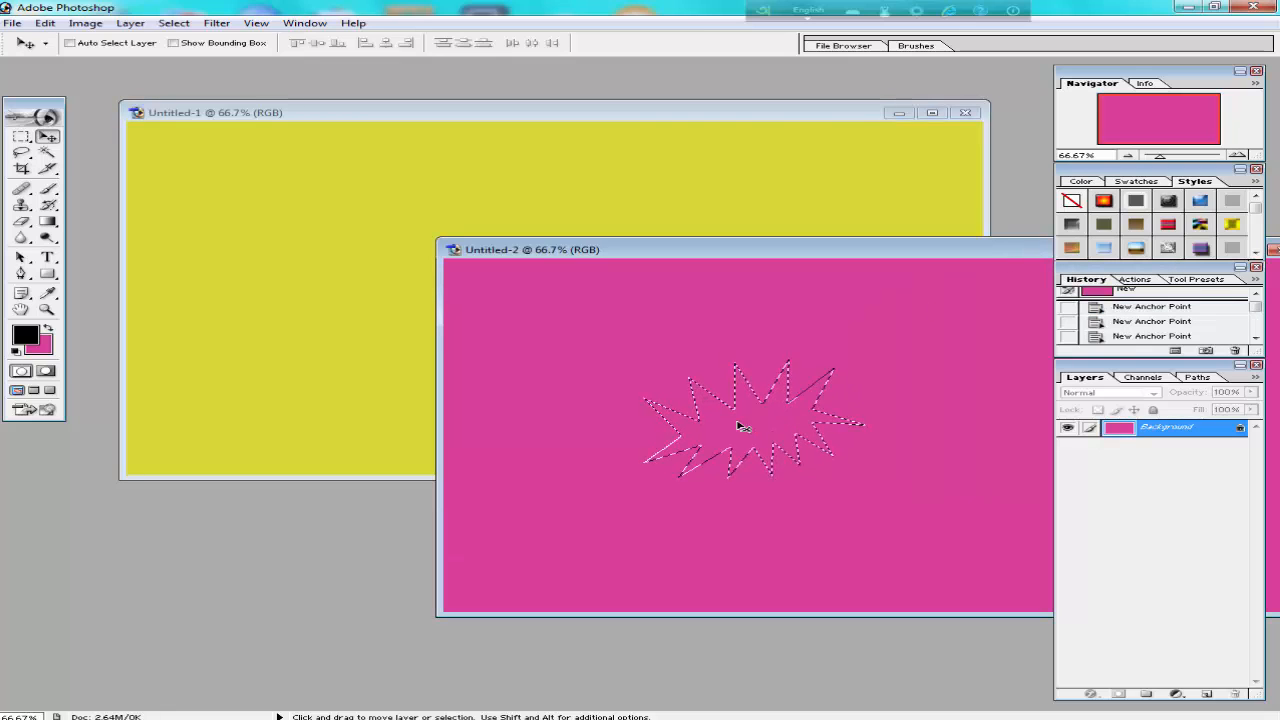
Copy the selected starburst into the yellow document's upper-left area and scale it to about 136% width and 120% height.
{"action": "left_click_drag", "start_coordinate": [757, 428], "coordinate": [307, 221]}
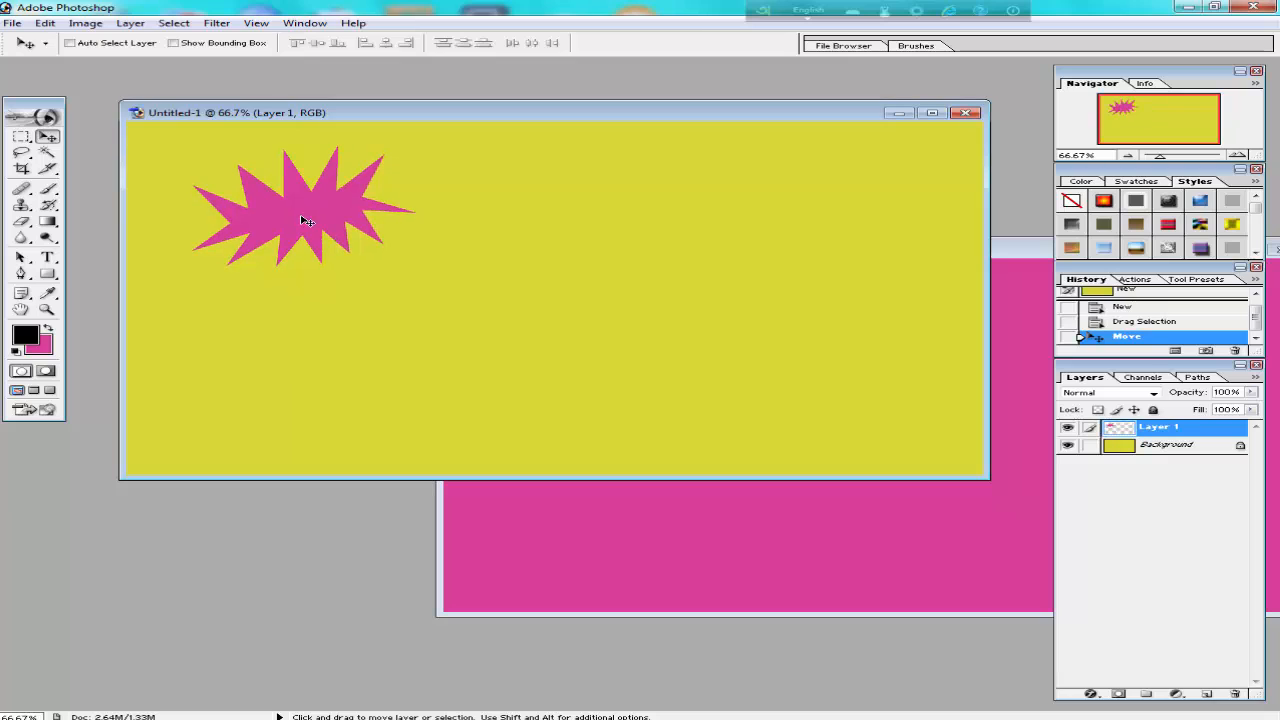
{"action": "key", "text": "ctrl+t"}
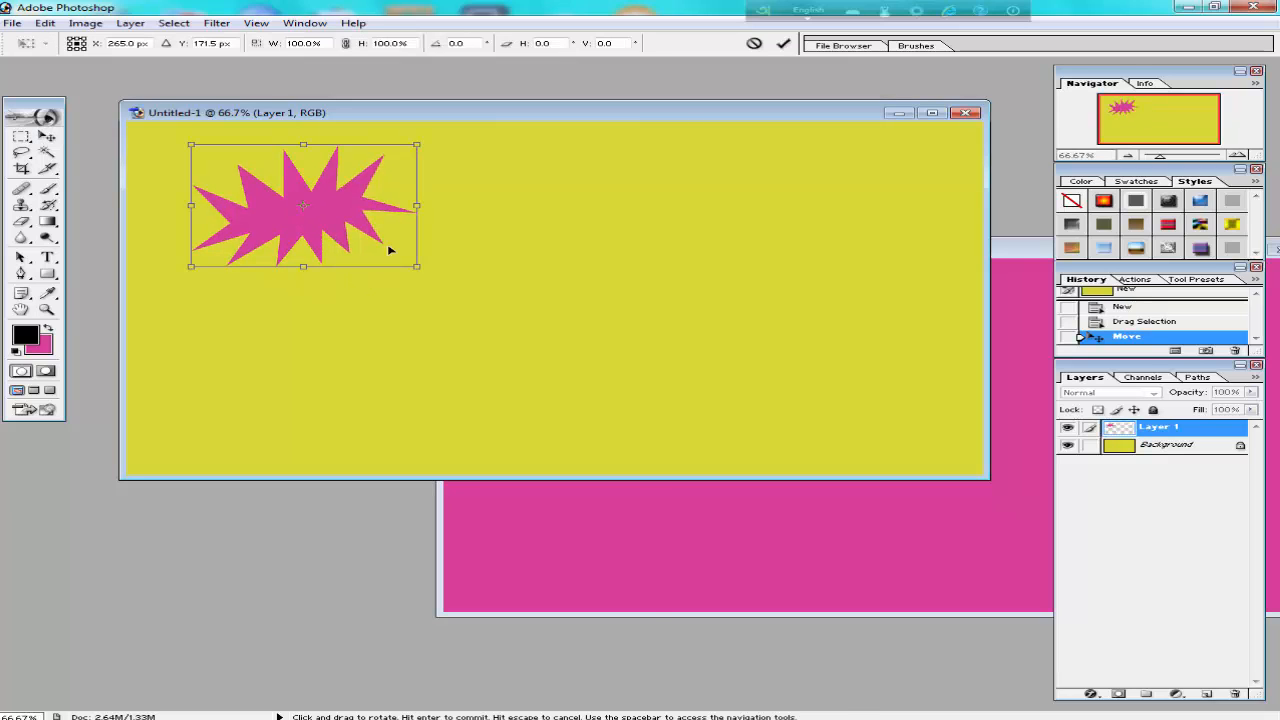
{"action": "left_click_drag", "start_coordinate": [415, 267], "coordinate": [498, 294]}
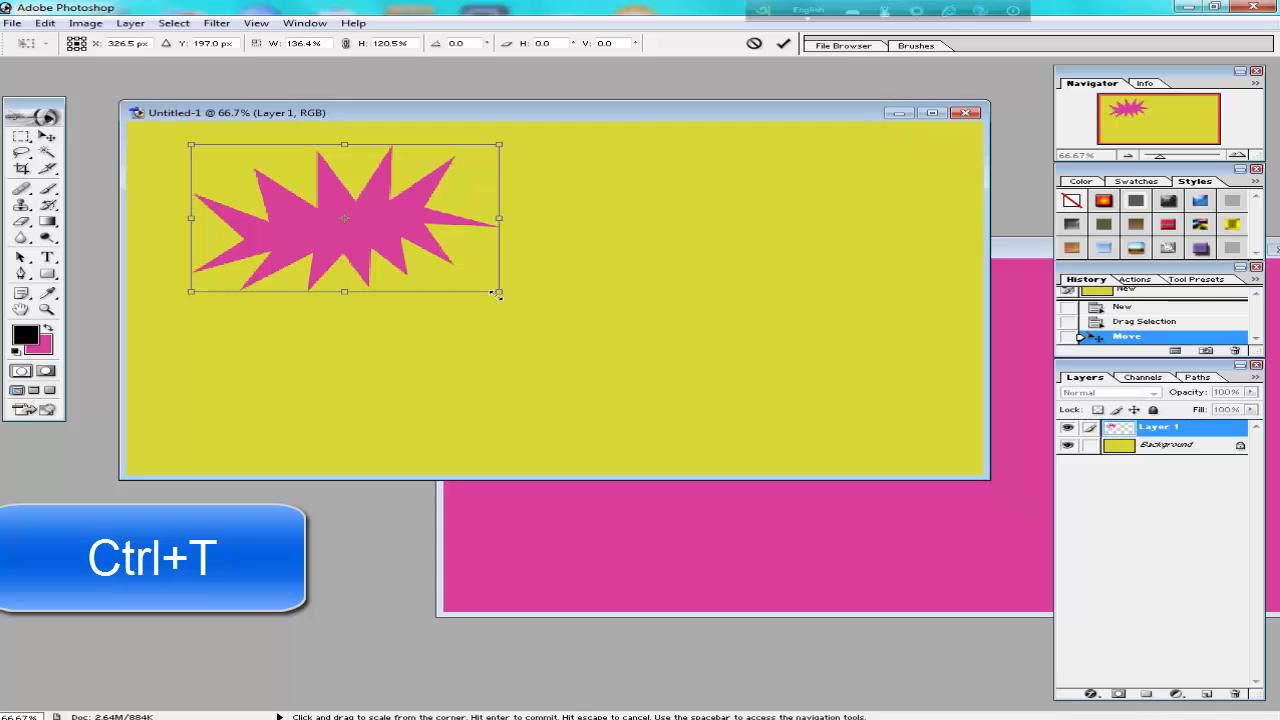
{"action": "left_click", "coordinate": [785, 44]}
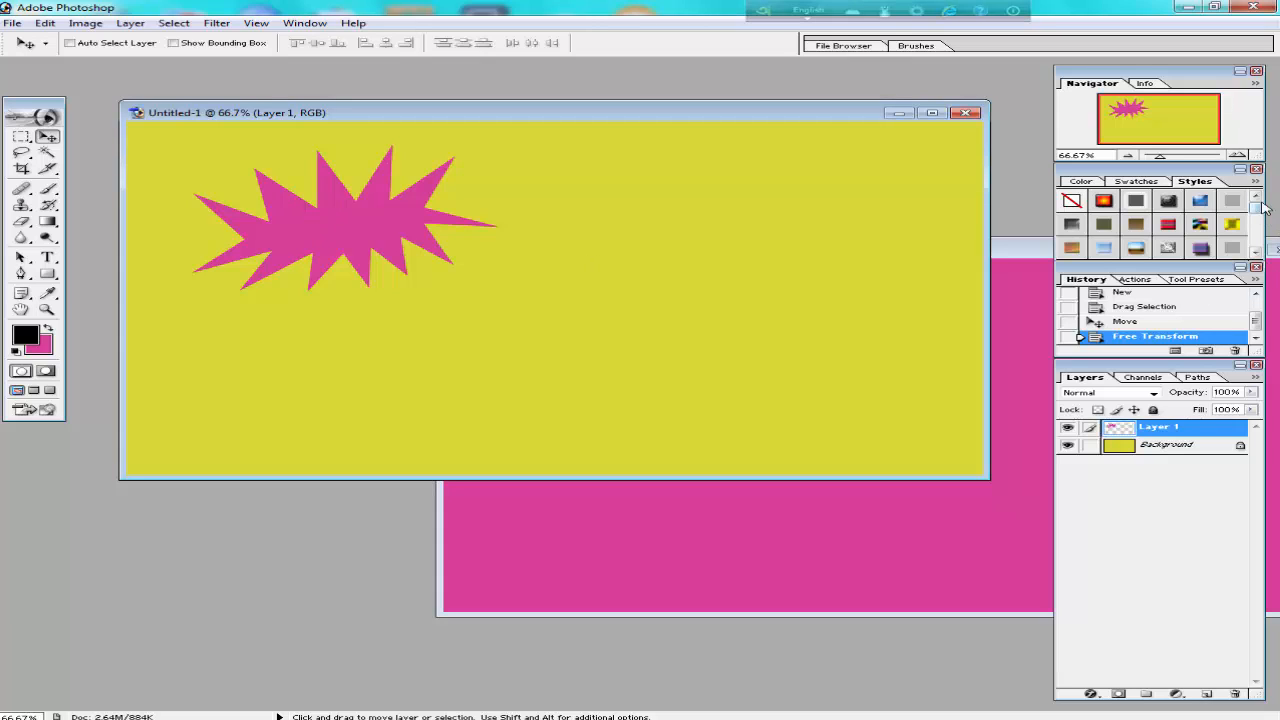
Try the fiery gradient, outer glow, ringed gradient and multicoloured pattern preset styles on the starburst.
{"action": "left_click", "coordinate": [1103, 200]}
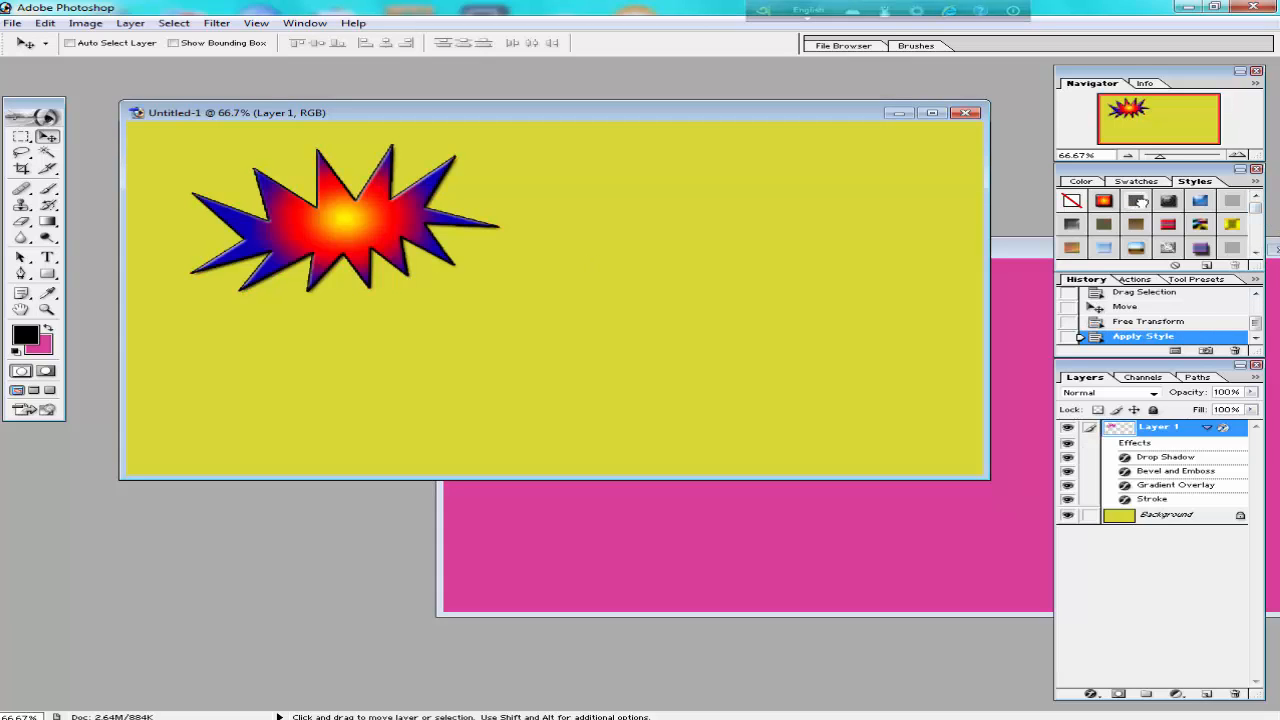
{"action": "left_click", "coordinate": [1168, 202]}
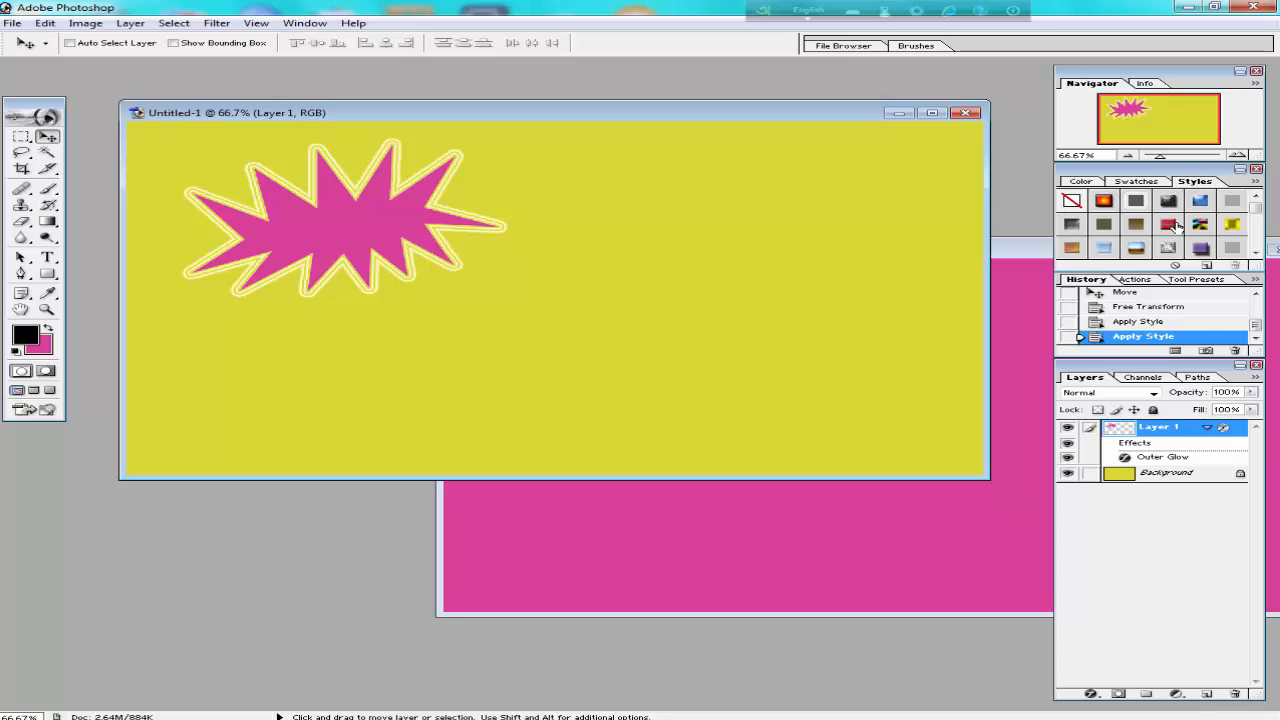
{"action": "left_click", "coordinate": [1172, 203]}
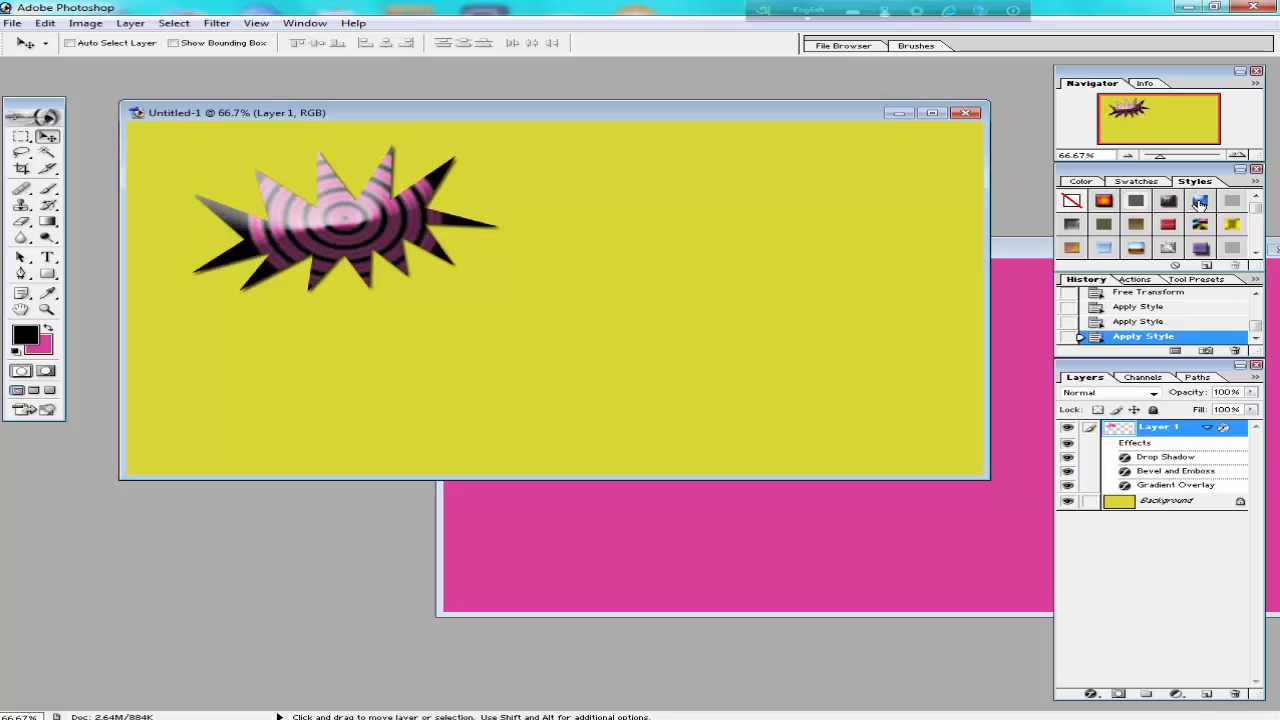
{"action": "left_click", "coordinate": [1201, 203]}
{"action": "left_click", "coordinate": [1200, 224]}
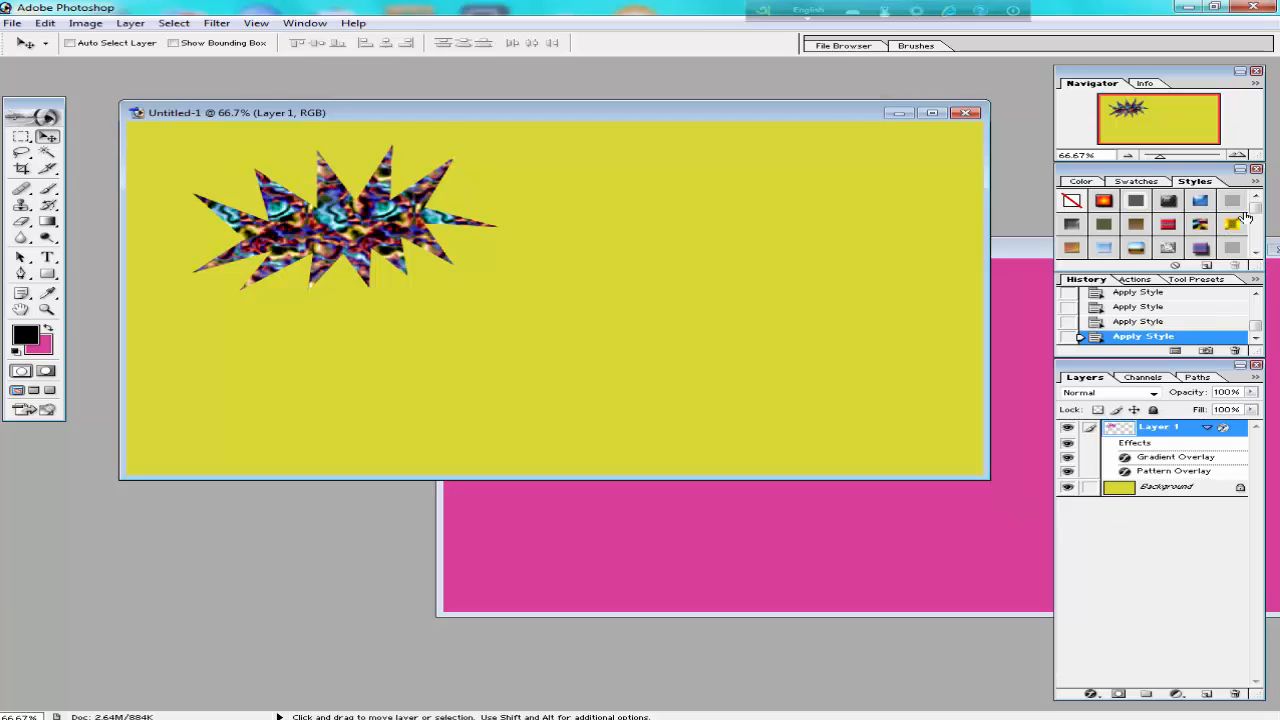
Try the metallic outline, engraved, red outline and black-with-white-stroke preset styles on the starburst.
{"action": "left_click_drag", "start_coordinate": [1257, 208], "coordinate": [1262, 244]}
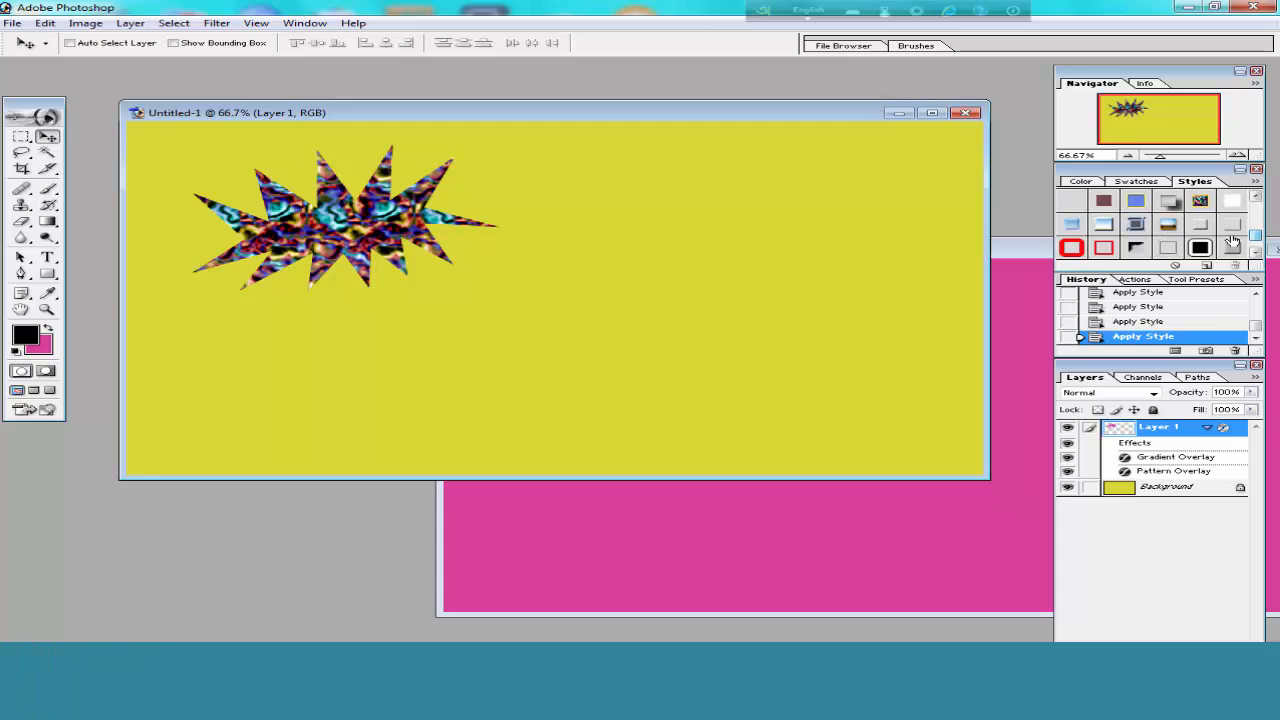
{"action": "left_click", "coordinate": [1145, 222]}
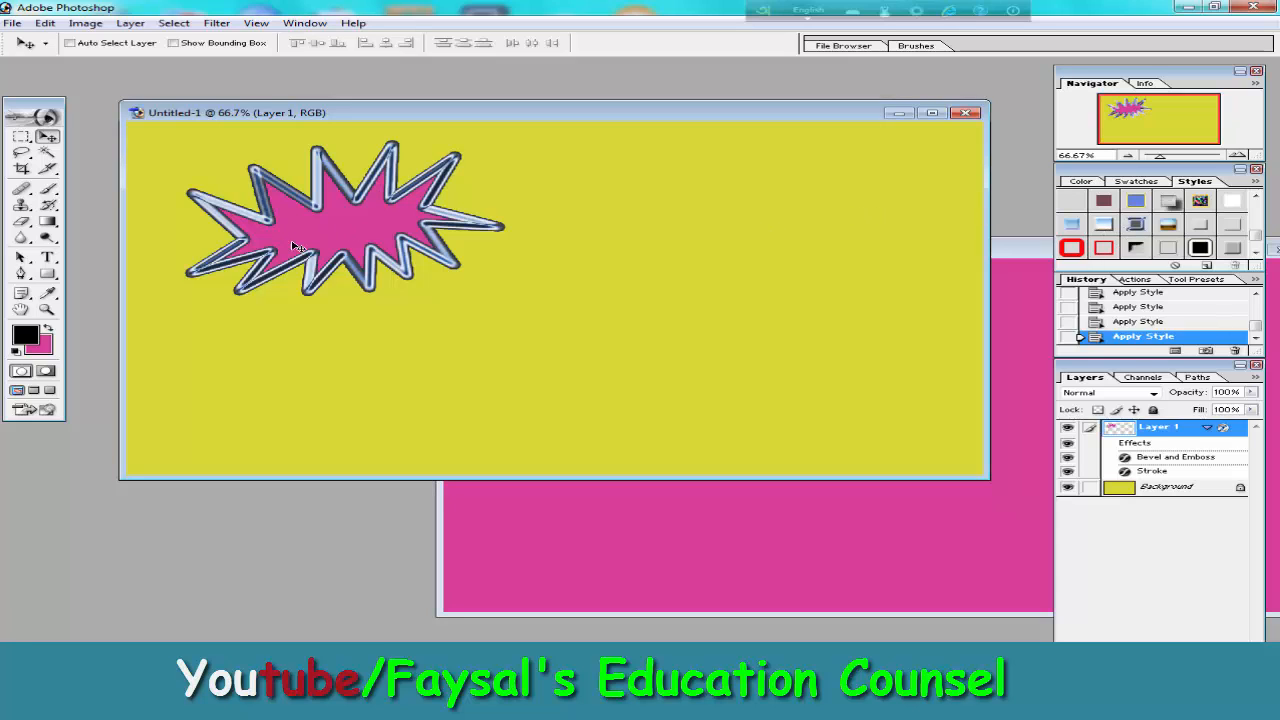
{"action": "left_click", "coordinate": [1134, 249]}
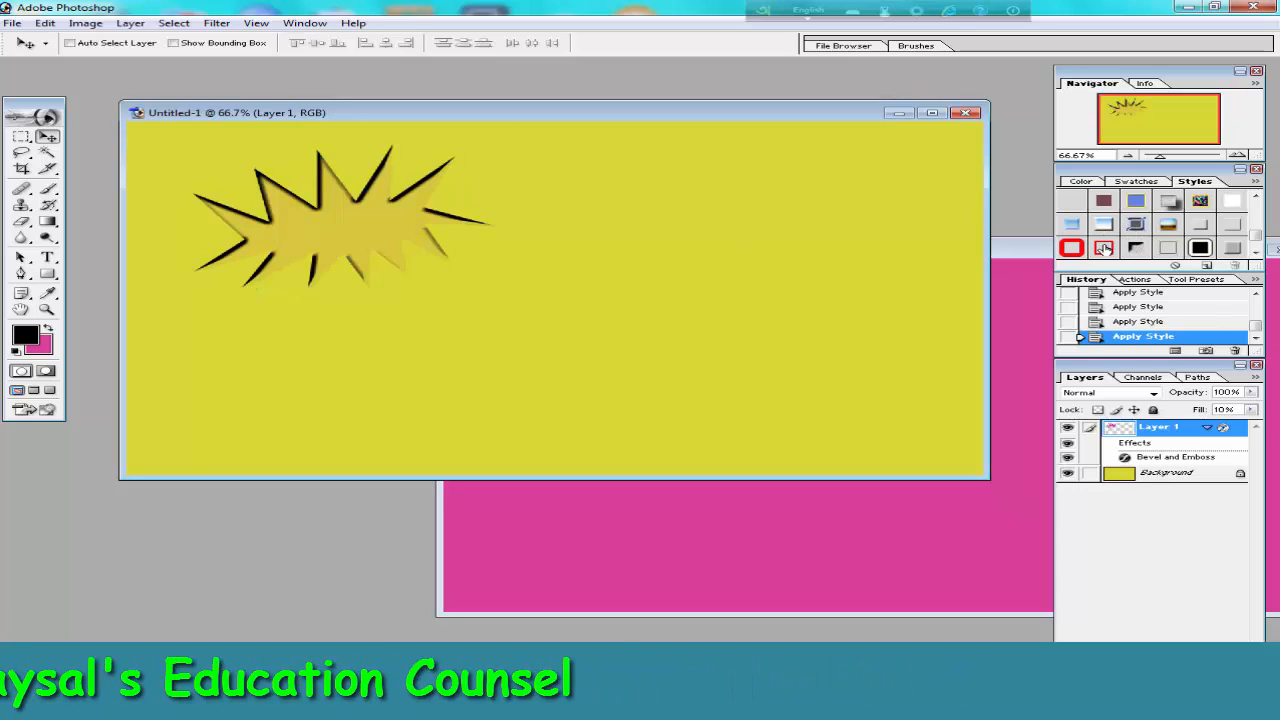
{"action": "left_click", "coordinate": [1104, 248]}
{"action": "left_click", "coordinate": [1071, 249]}
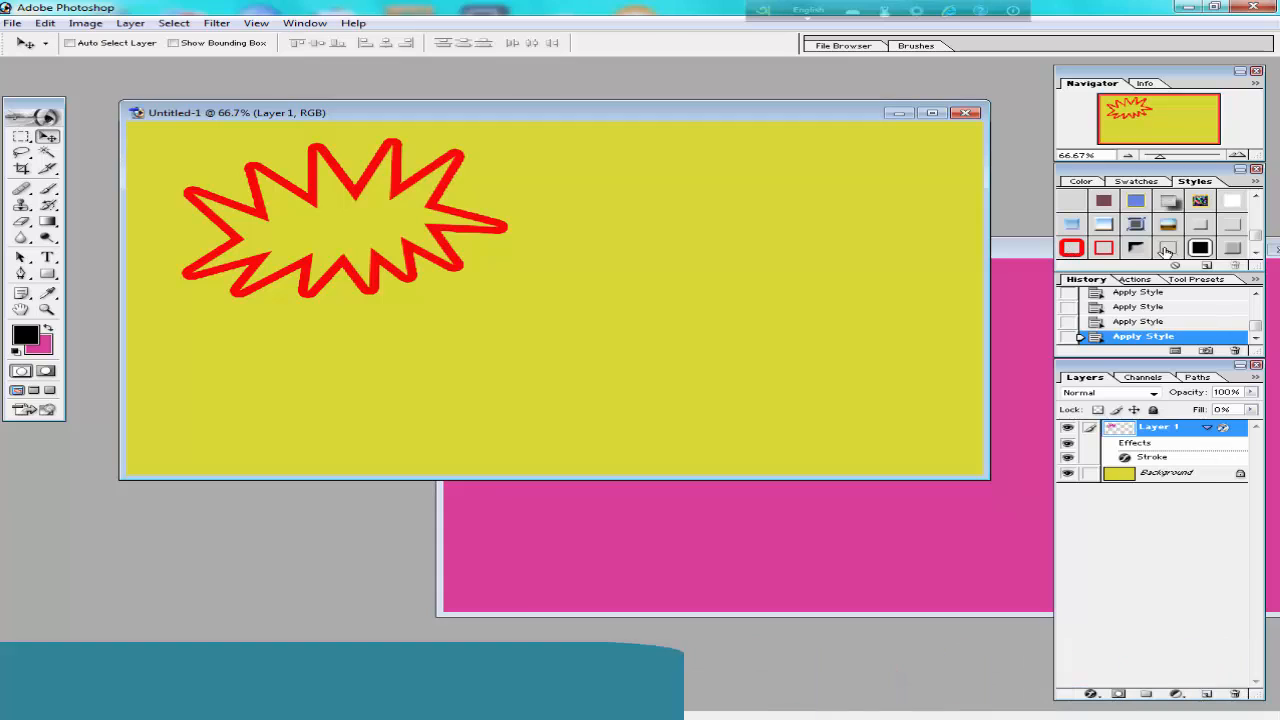
{"action": "left_click", "coordinate": [1200, 248]}
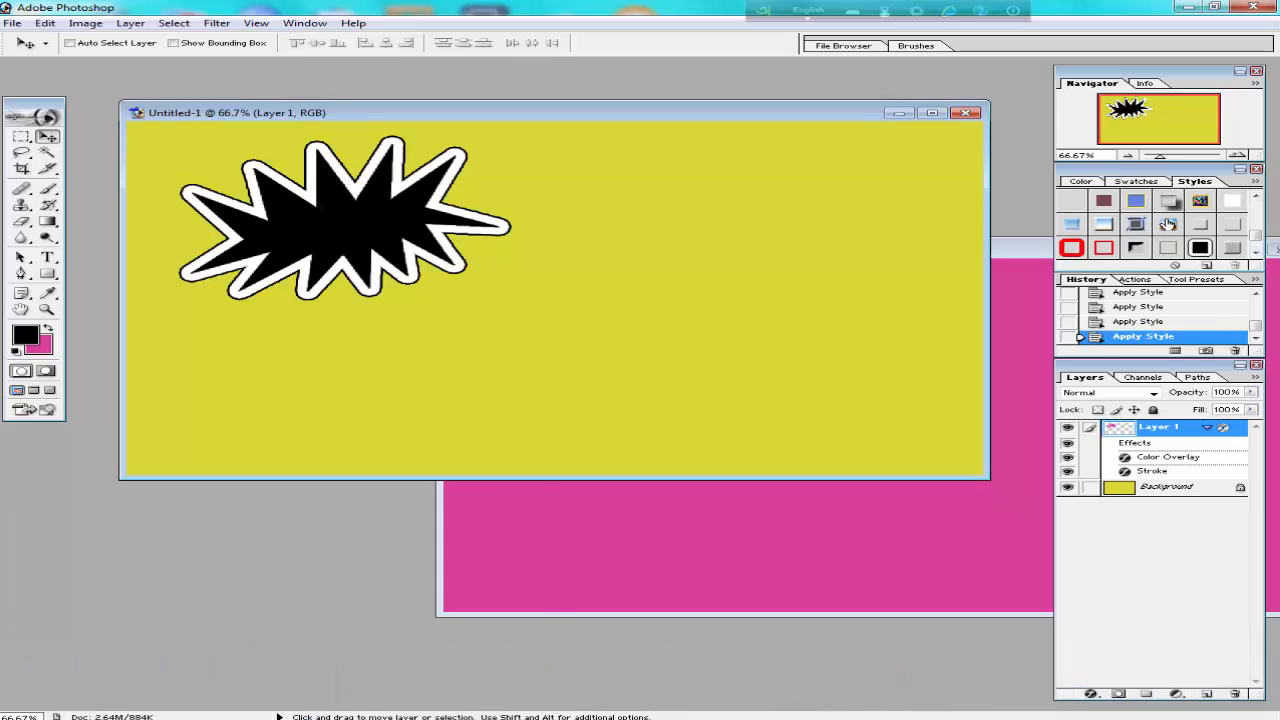
{"action": "left_click", "coordinate": [1168, 224]}
{"action": "left_click", "coordinate": [1103, 225]}
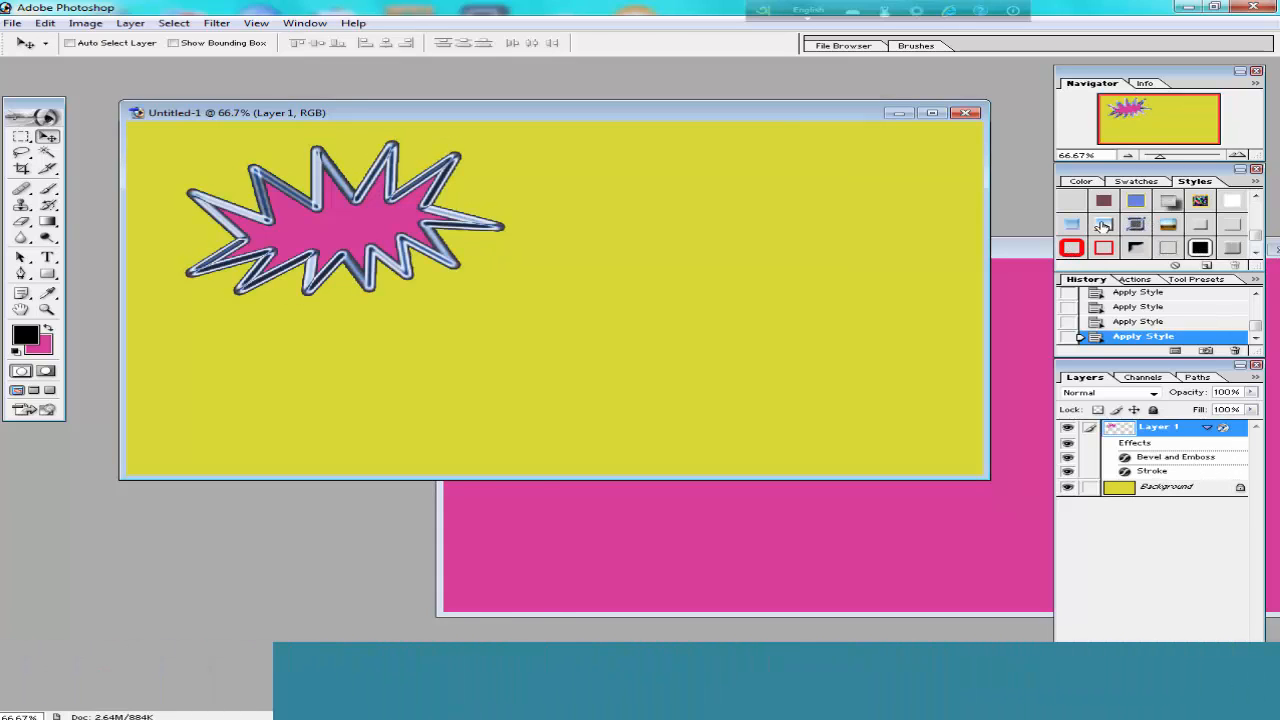
Try the red-bordered cream gradient, wavy orange-purple pattern and dark gradient preset styles on the starburst.
{"action": "left_click", "coordinate": [1257, 235]}
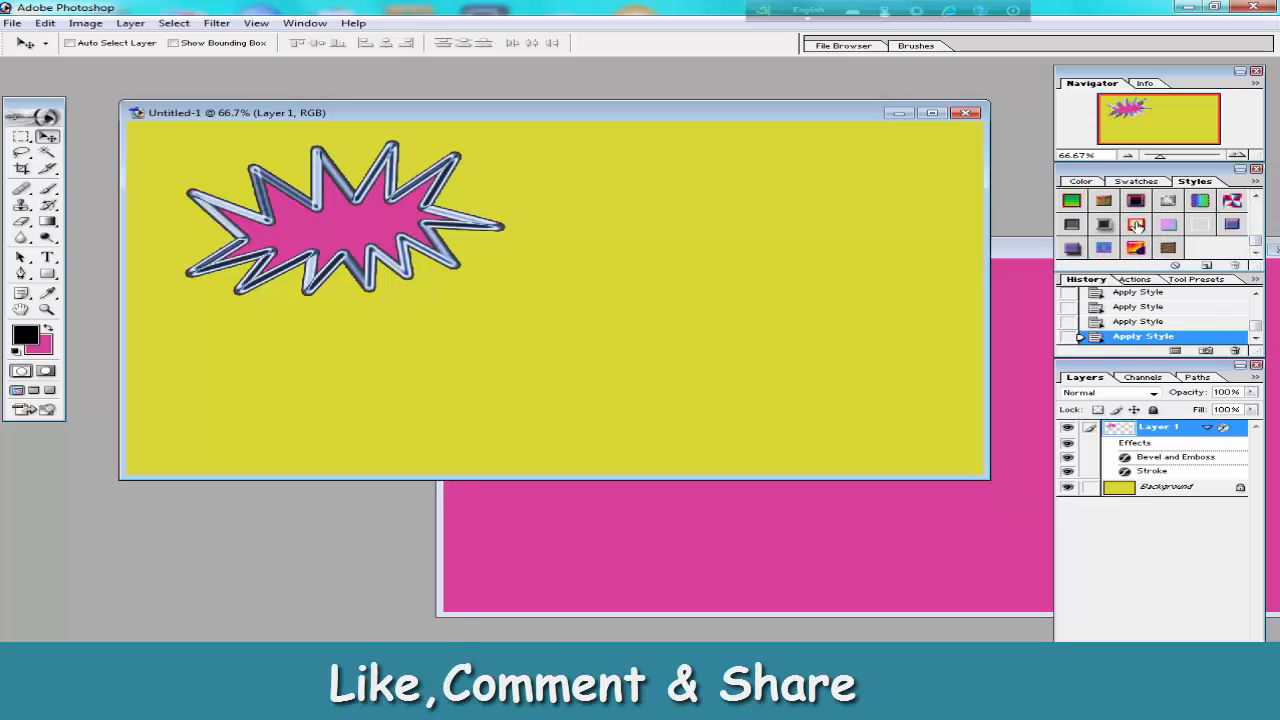
{"action": "left_click", "coordinate": [1136, 224]}
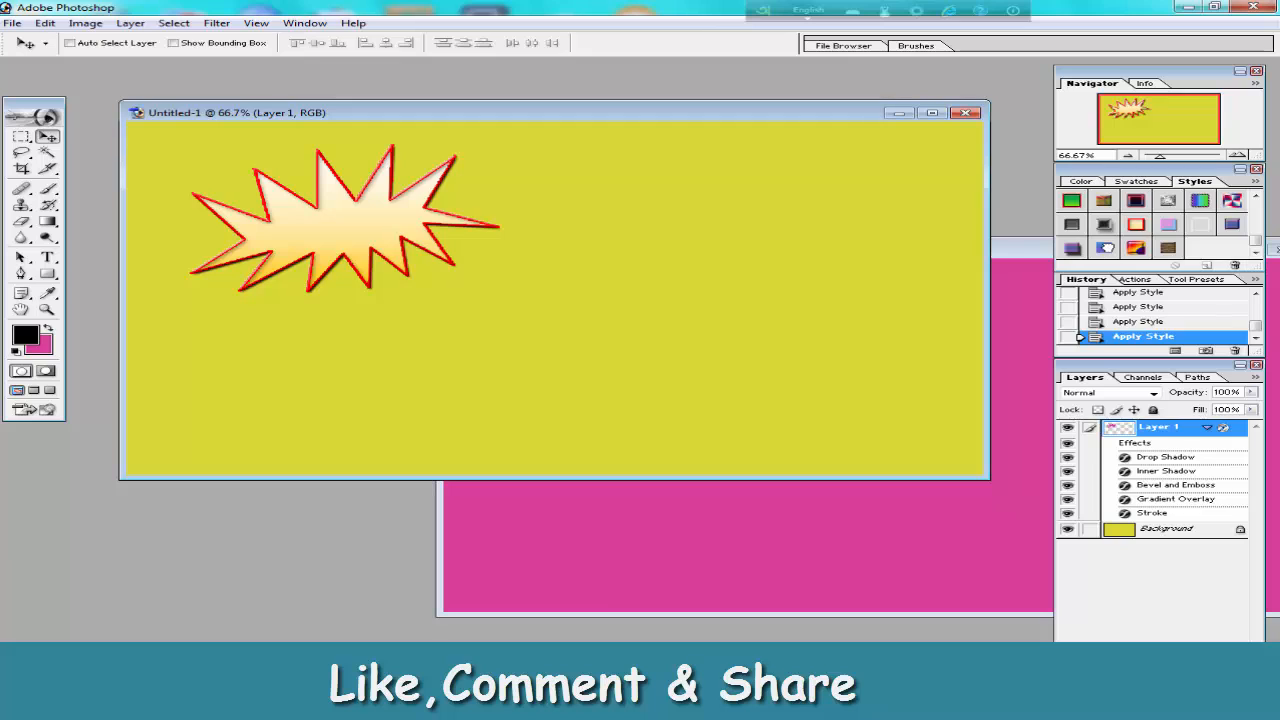
{"action": "left_click", "coordinate": [1105, 248]}
{"action": "left_click", "coordinate": [1137, 249]}
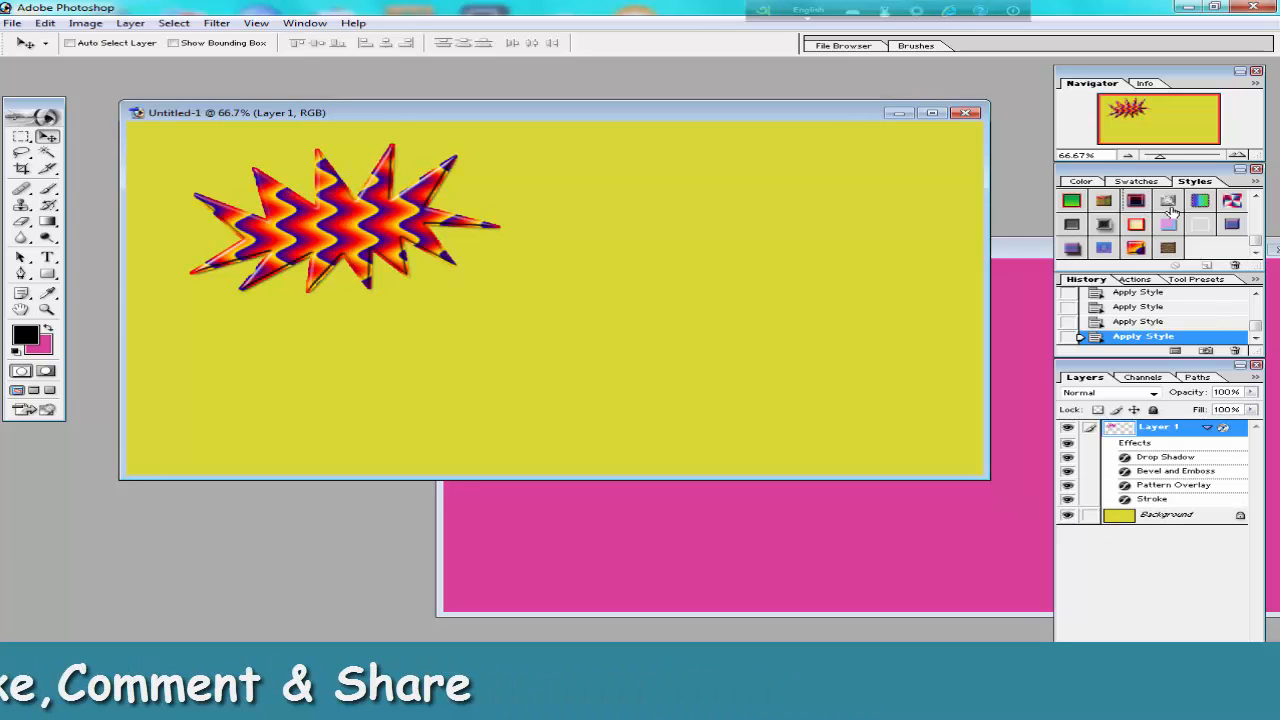
{"action": "double_click", "coordinate": [1137, 202]}
{"action": "left_click", "coordinate": [820, 367]}
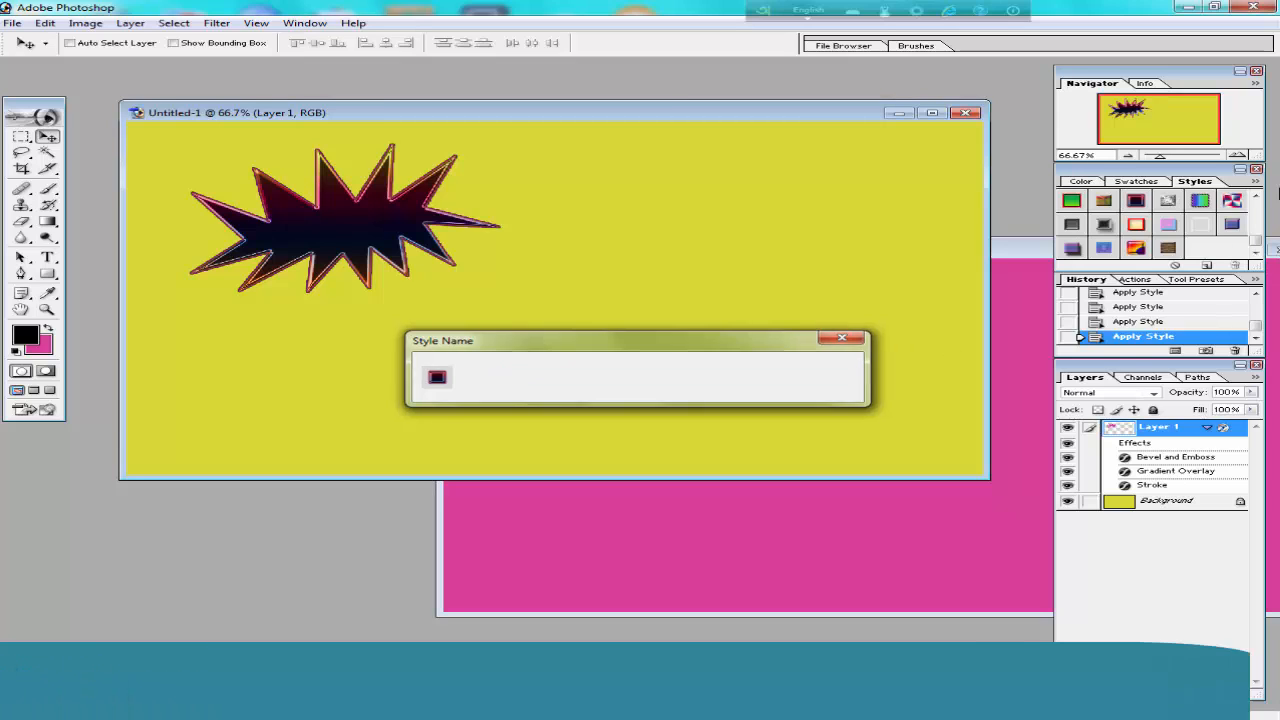
Apply the metallic outline preset style with Bevel and Emboss and Stroke to the starburst, and scale it up to about 112%.
{"action": "scroll", "coordinate": [1256, 236], "scroll_direction": "down", "scroll_amount": 3}
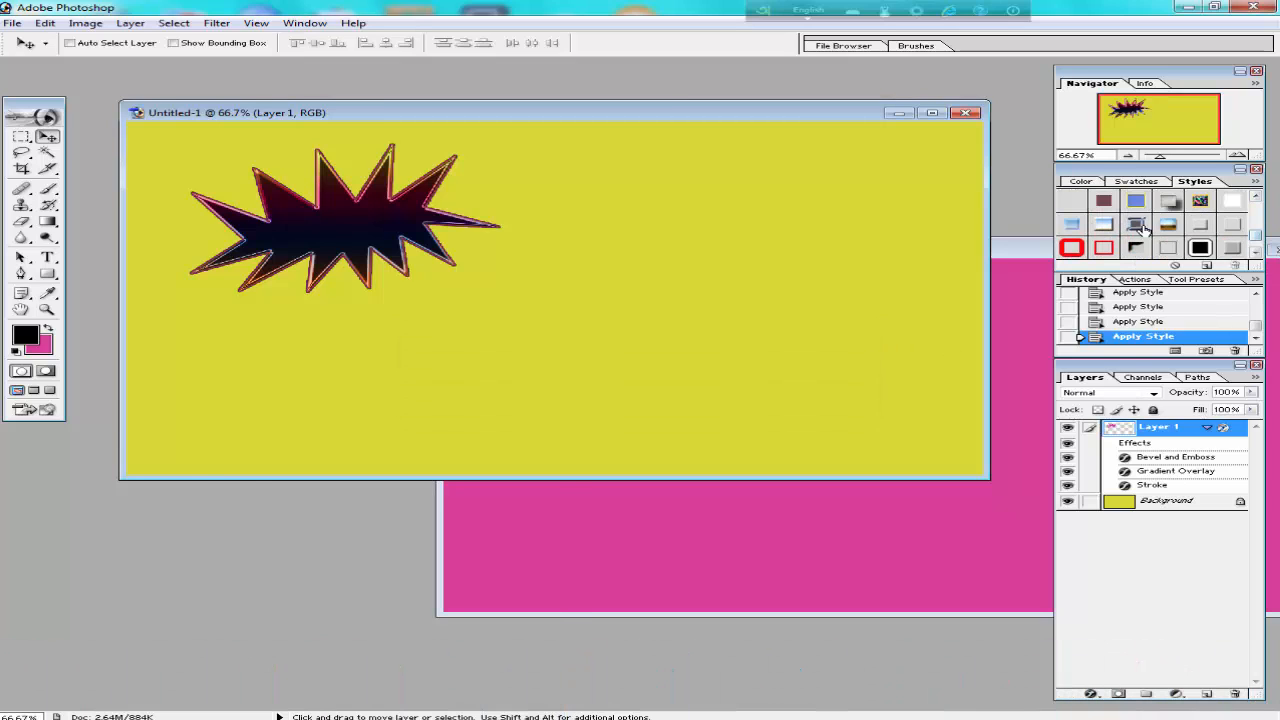
{"action": "left_click", "coordinate": [1134, 225]}
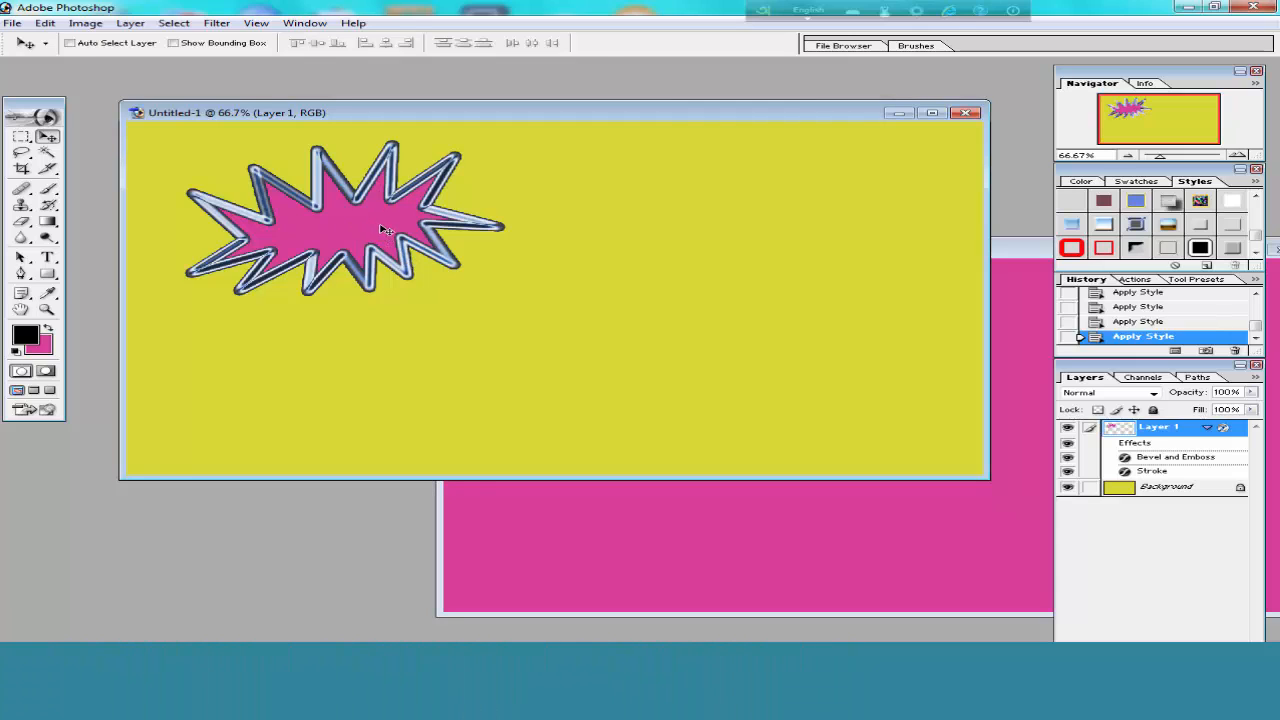
{"action": "key", "text": "ctrl+t"}
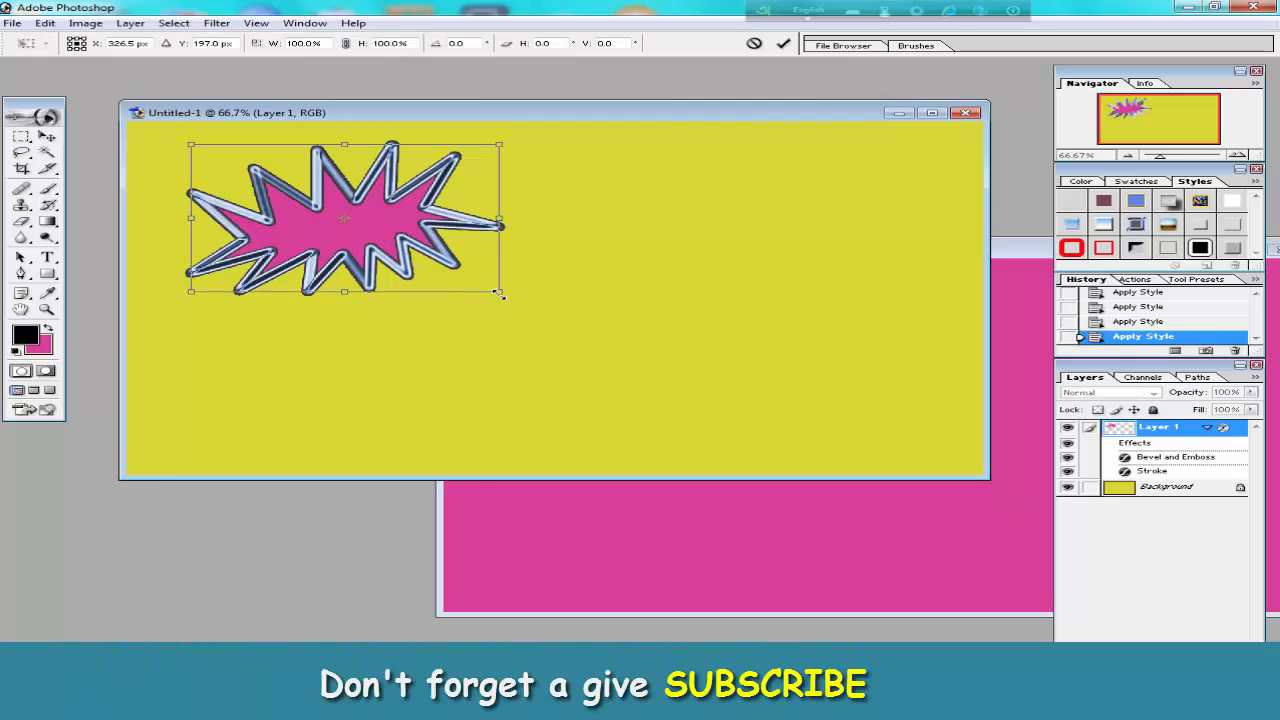
{"action": "left_click_drag", "start_coordinate": [498, 292], "coordinate": [538, 308]}
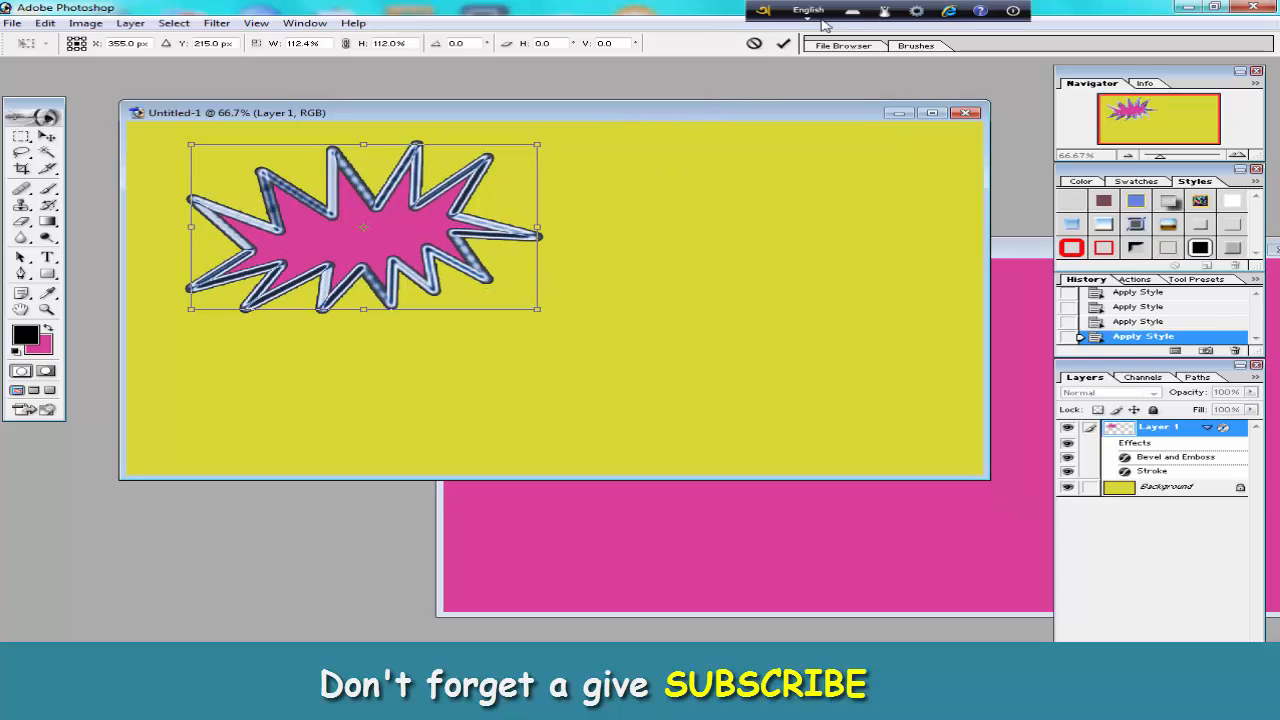
{"action": "left_click", "coordinate": [784, 45]}
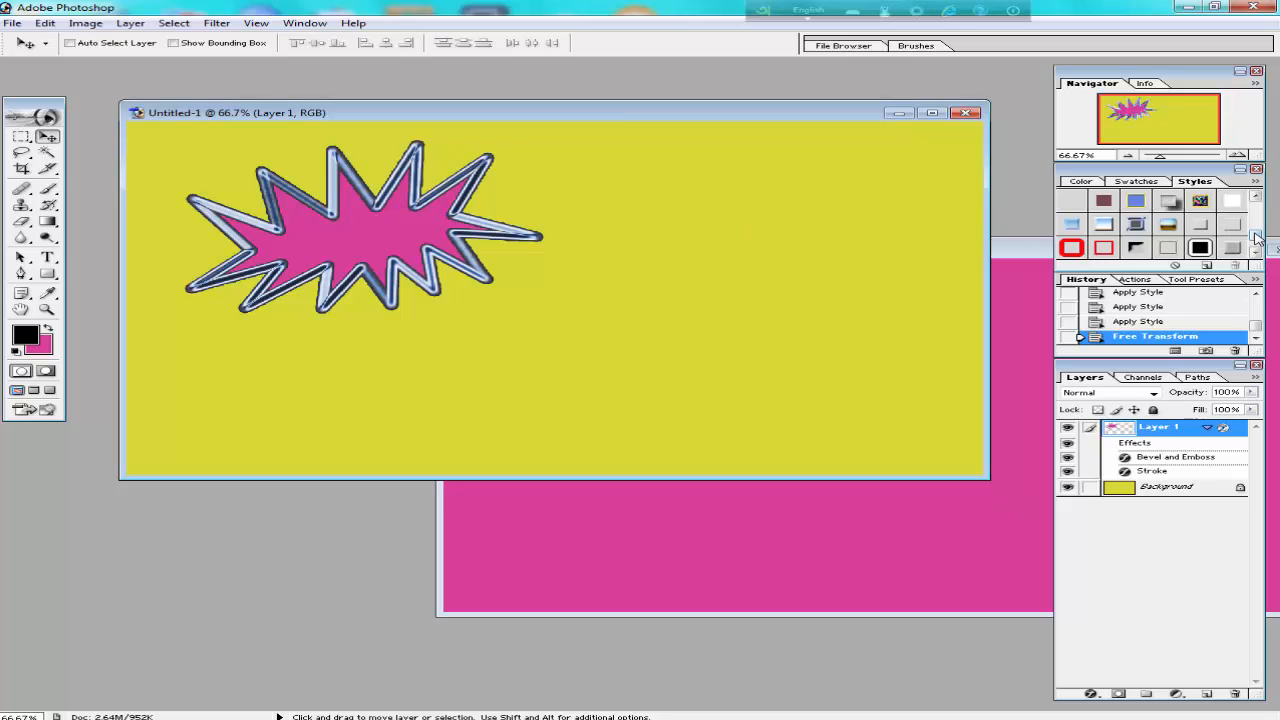
Add the text 11 in black Verdana Regular over the starburst with the Type tool.
{"action": "left_click_drag", "start_coordinate": [1255, 233], "coordinate": [1259, 219]}
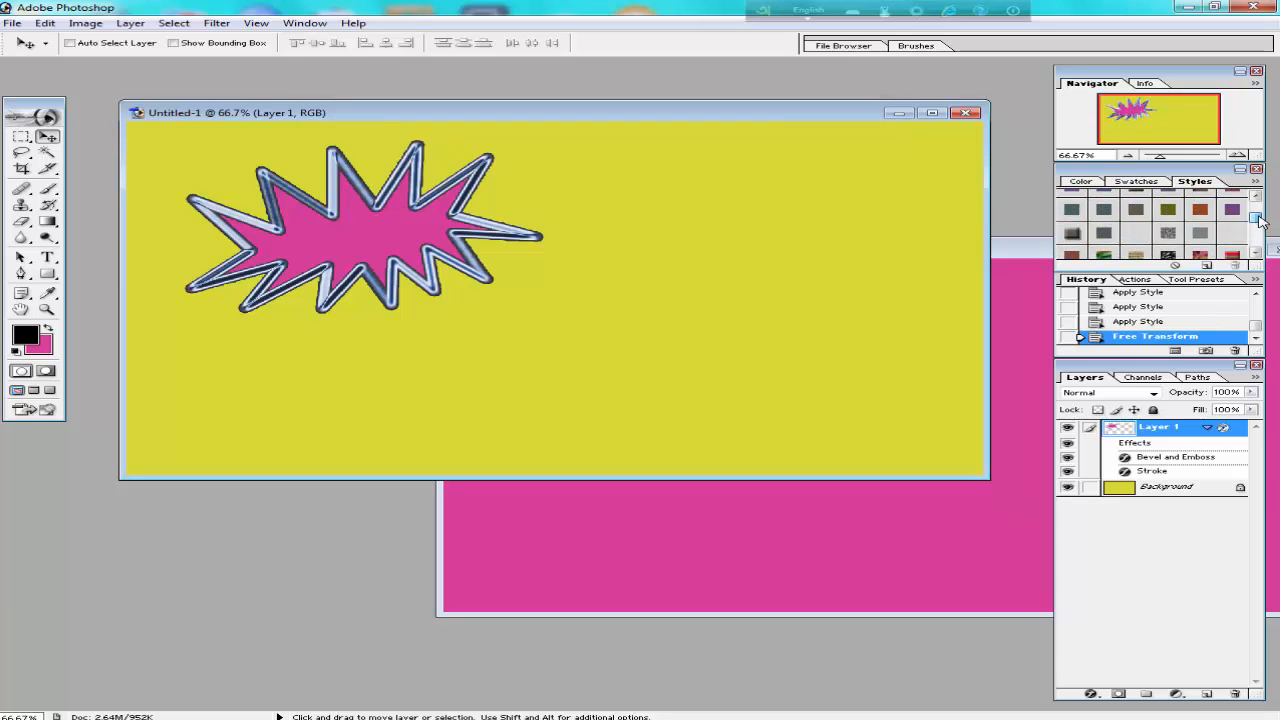
{"action": "left_click", "coordinate": [48, 258]}
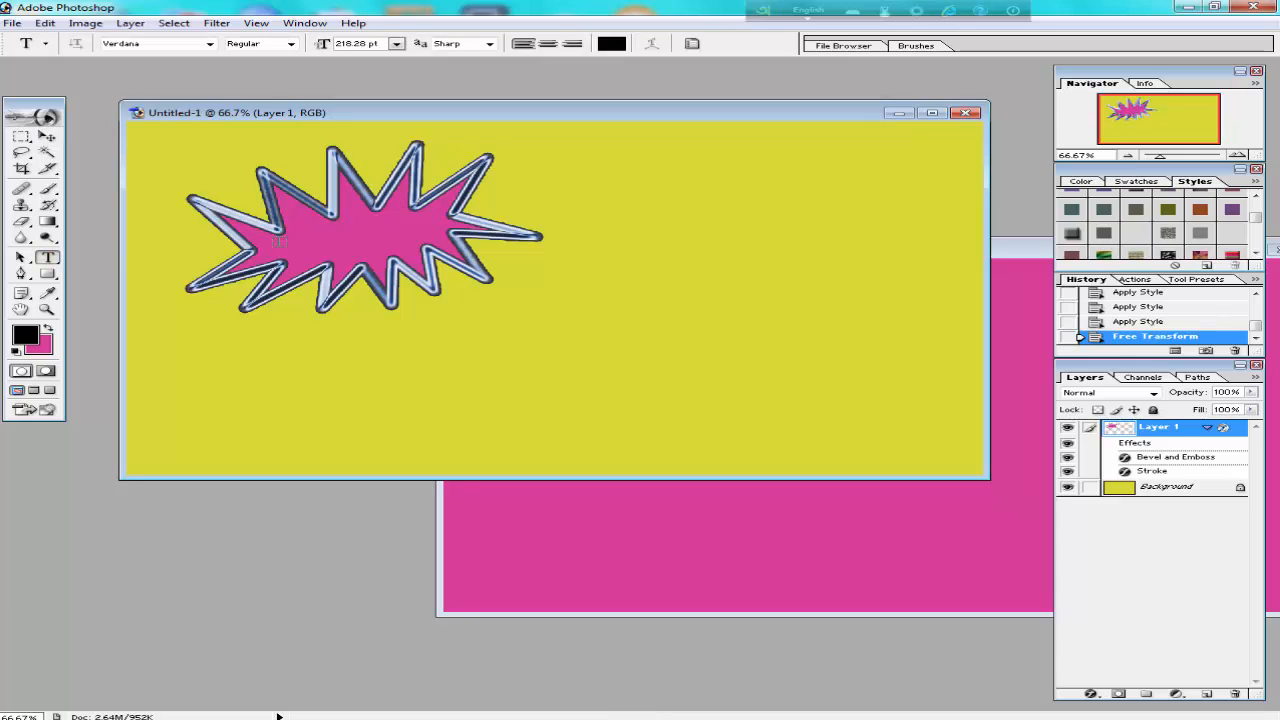
{"action": "left_click", "coordinate": [311, 240]}
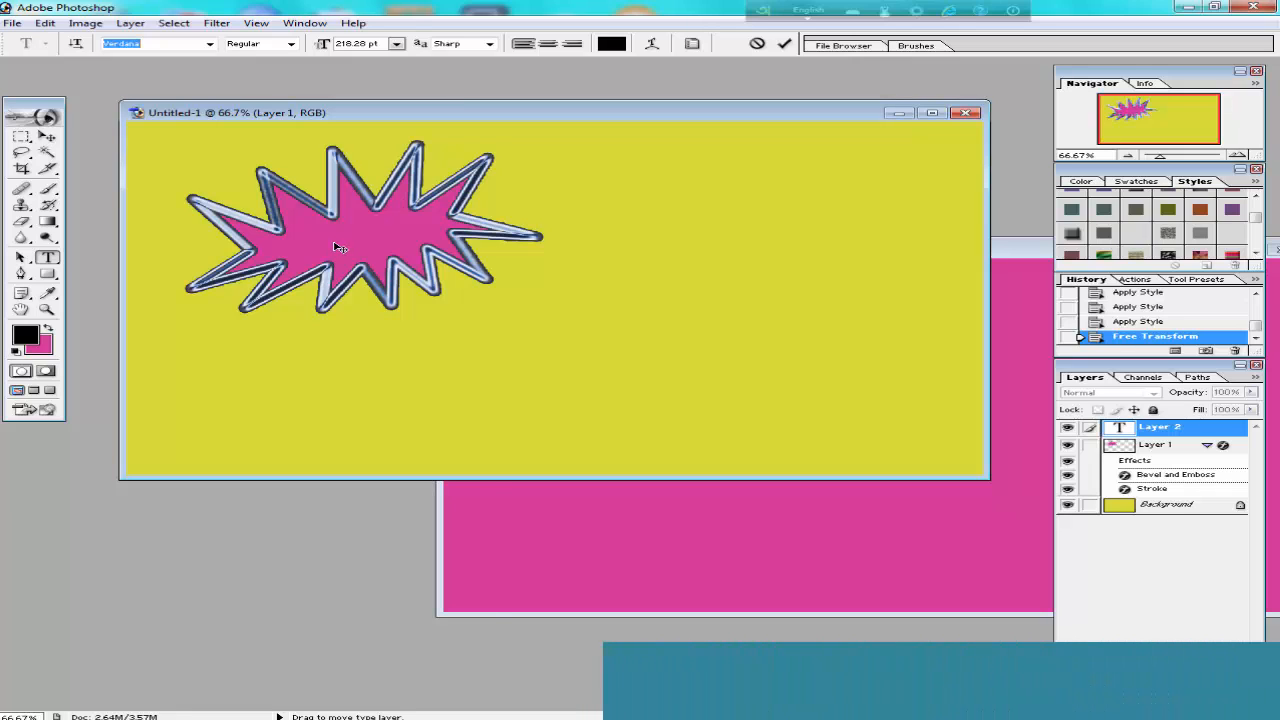
{"action": "left_click", "coordinate": [785, 45]}
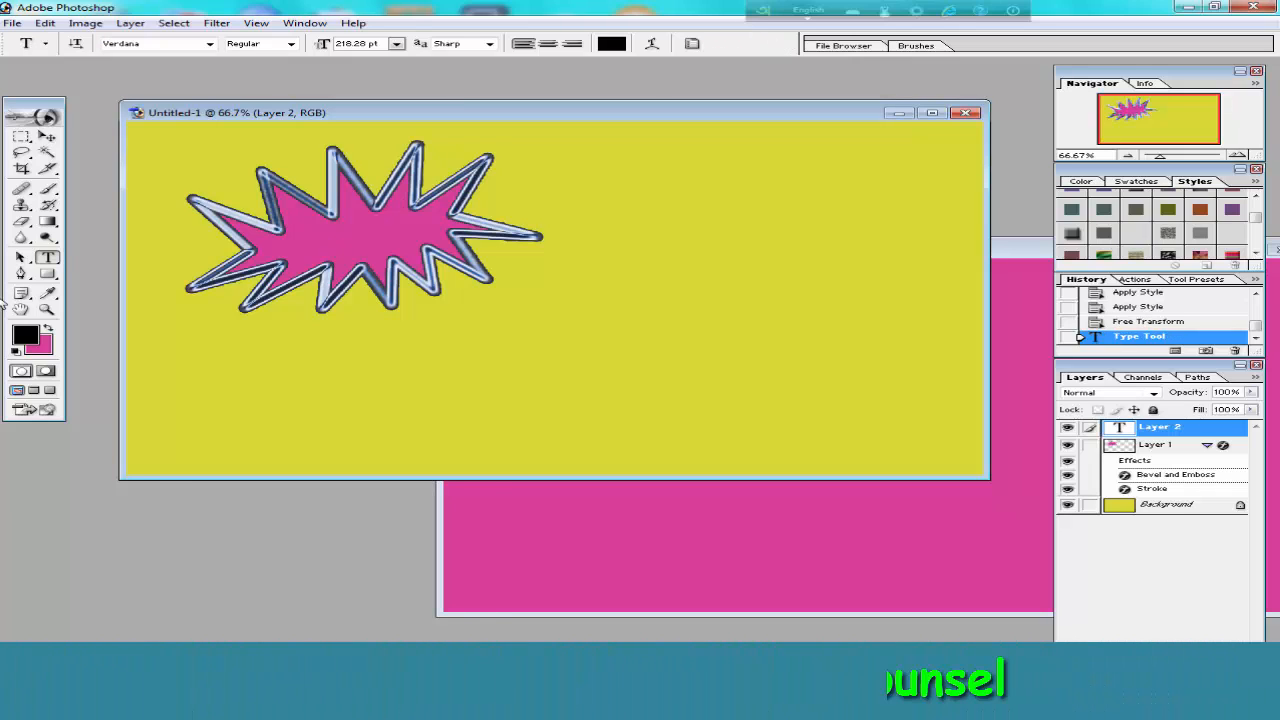
{"action": "left_click", "coordinate": [327, 238]}
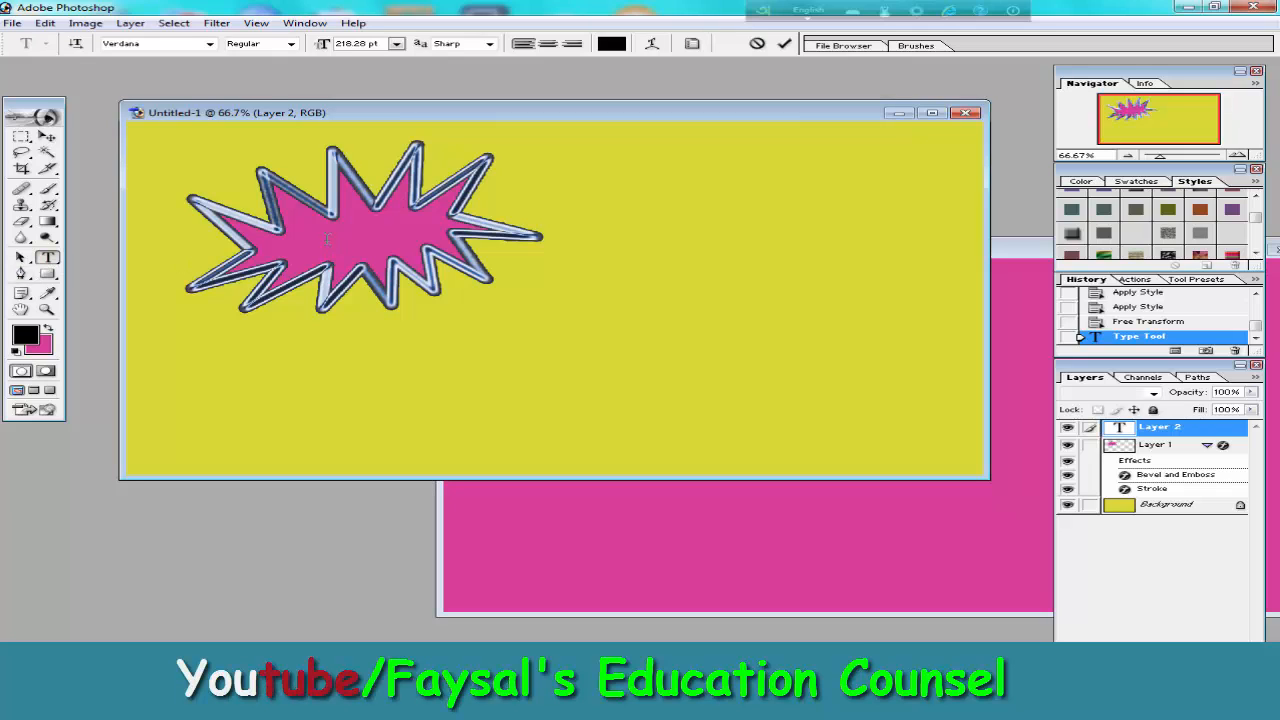
{"action": "type", "text": "11"}
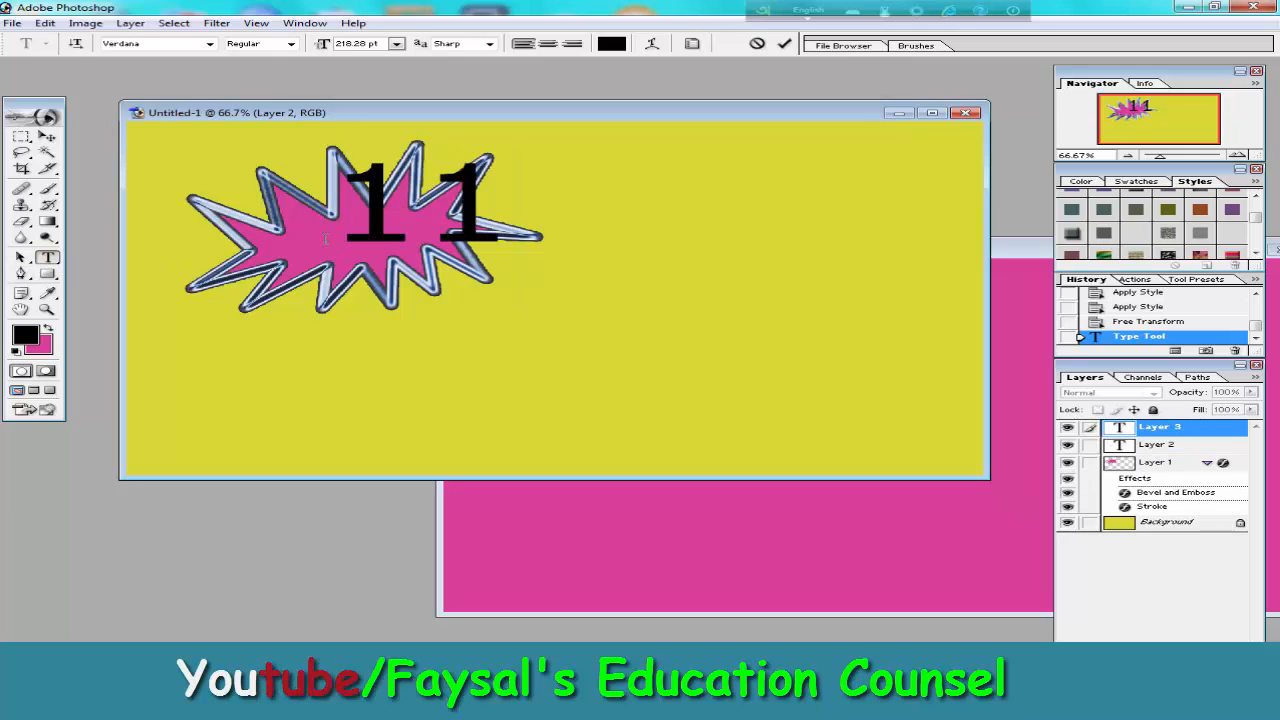
{"action": "left_click", "coordinate": [785, 43]}
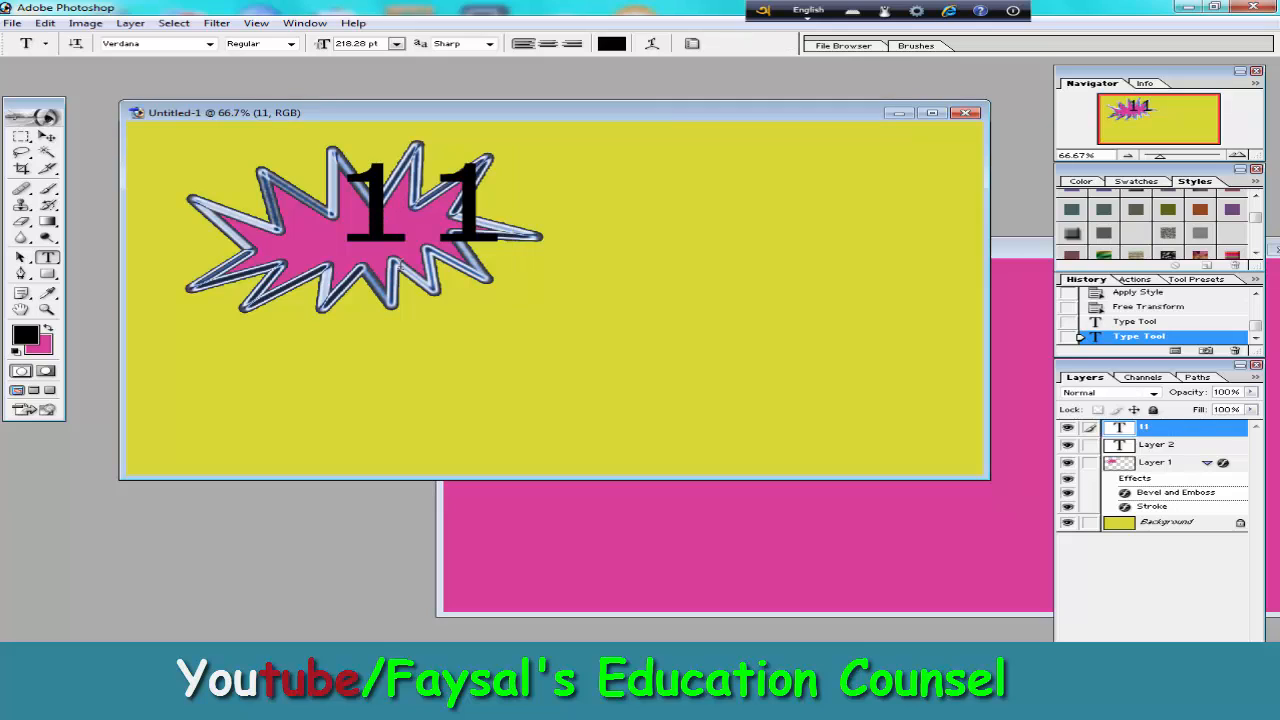
Scale the 11 text down to about 69% width and 43% height and centre it inside the starburst.
{"action": "key", "text": "ctrl+t"}
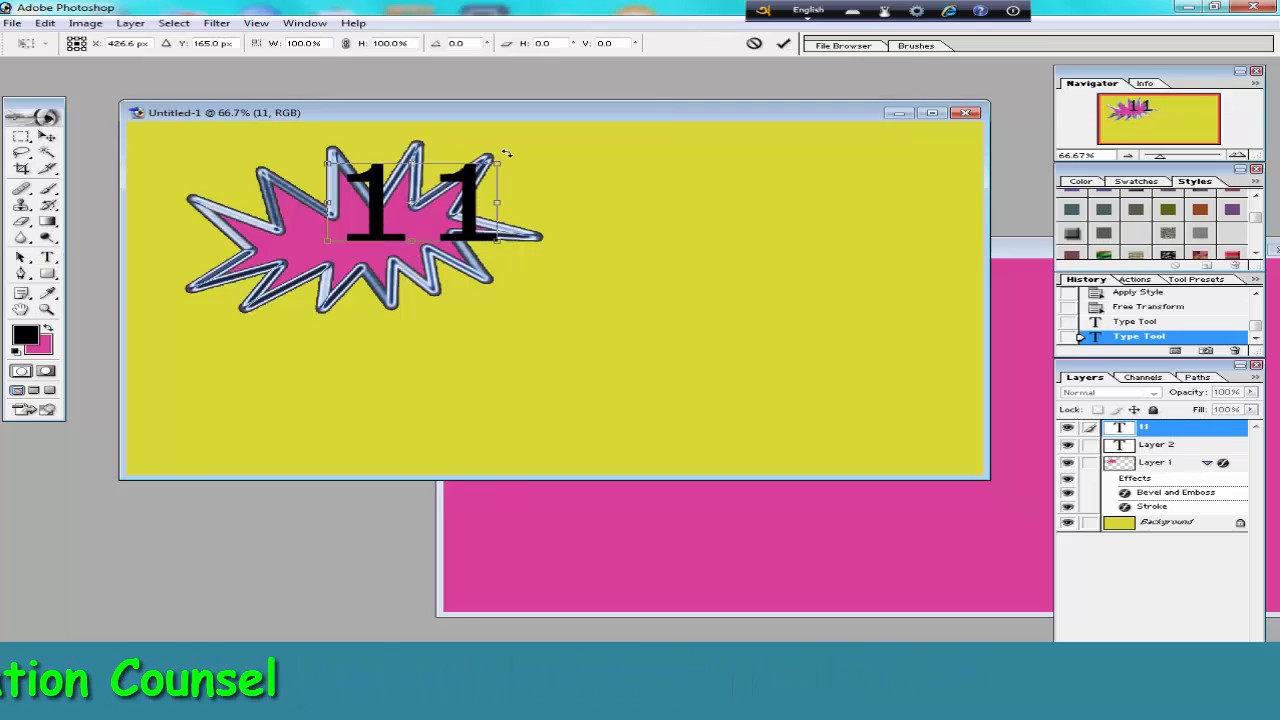
{"action": "left_click_drag", "start_coordinate": [497, 163], "coordinate": [372, 230]}
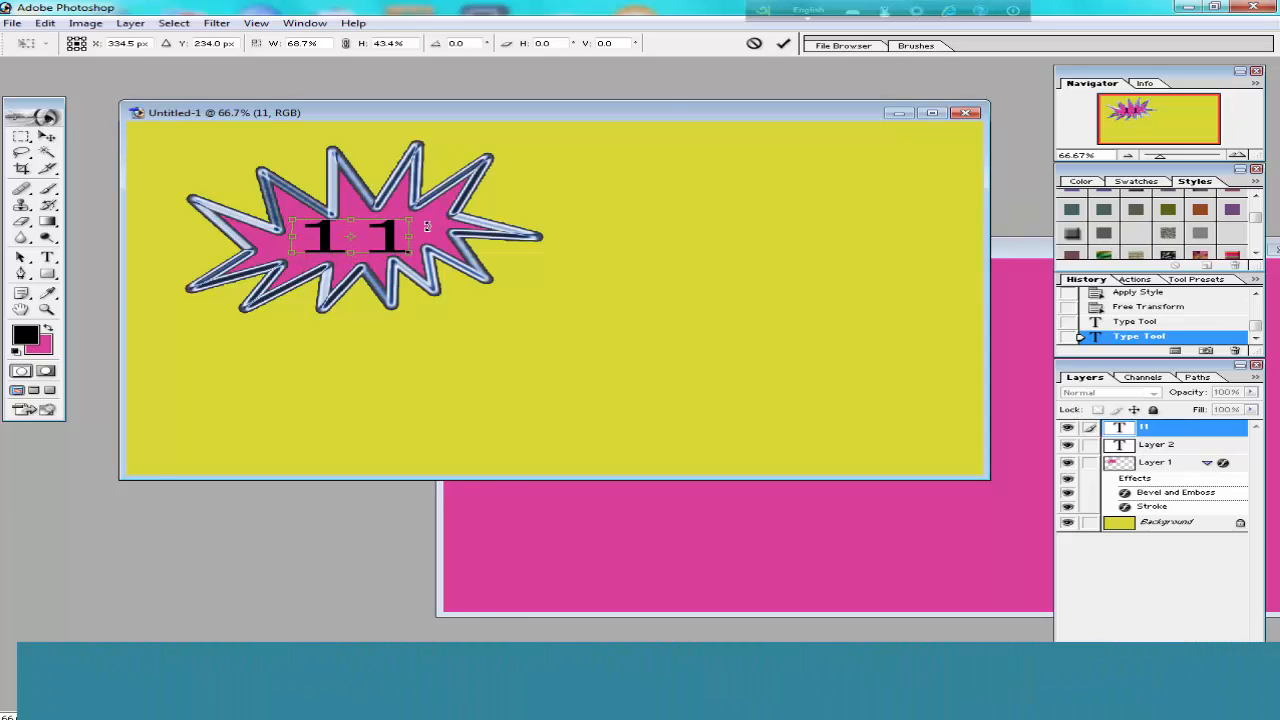
{"action": "left_click", "coordinate": [783, 44]}
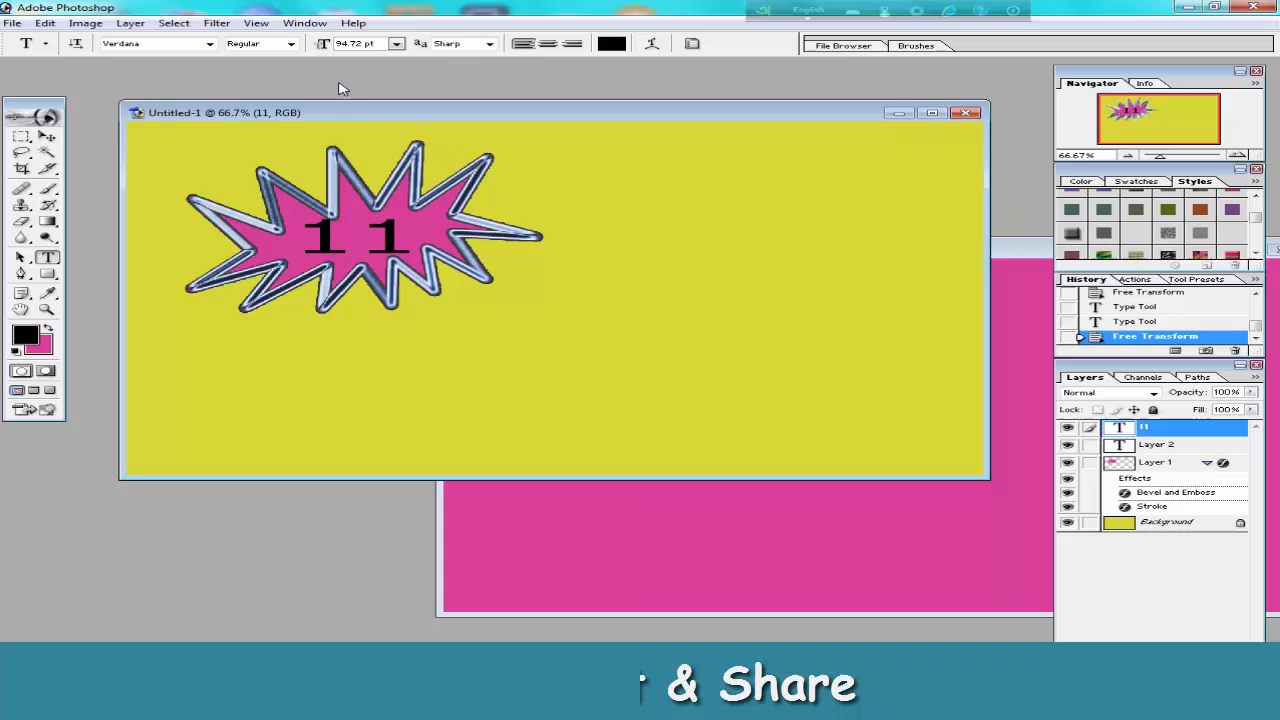
Try the Meiryo UI font on the 11 text, and set its font to Andalus.
{"action": "left_click", "coordinate": [209, 43]}
{"action": "left_click", "coordinate": [117, 190]}
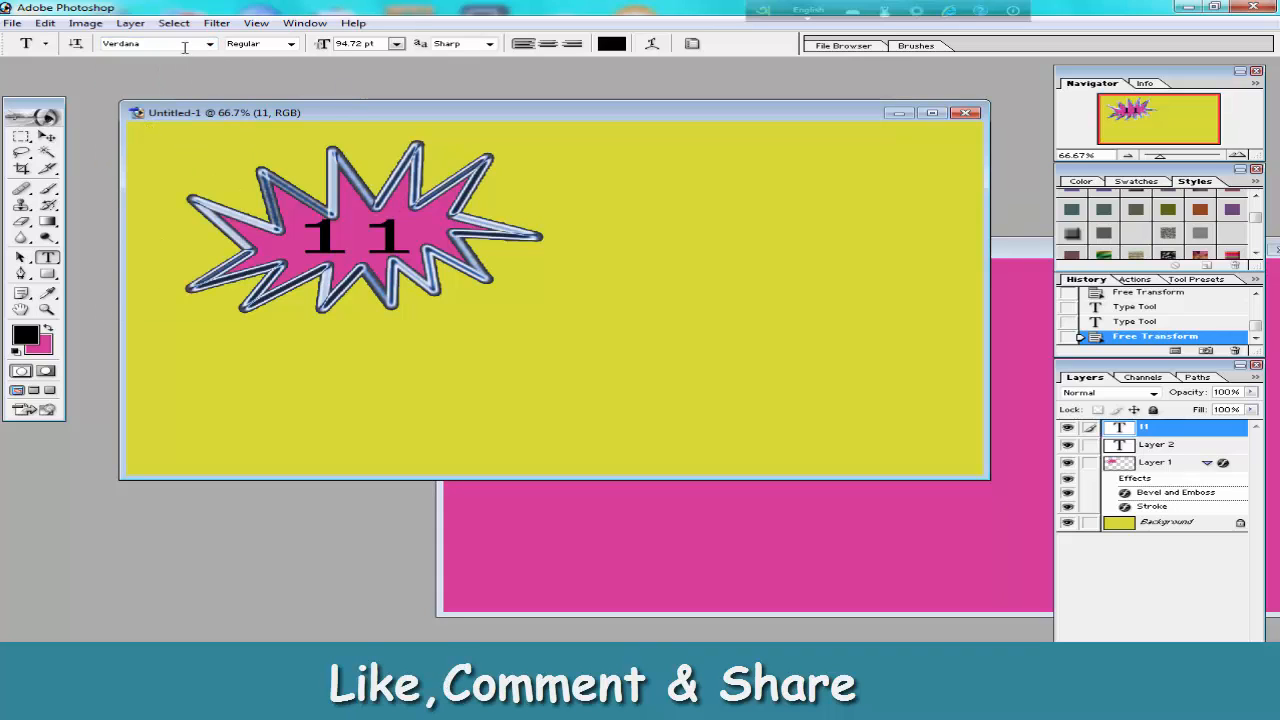
{"action": "left_click", "coordinate": [210, 44]}
{"action": "left_click", "coordinate": [127, 185]}
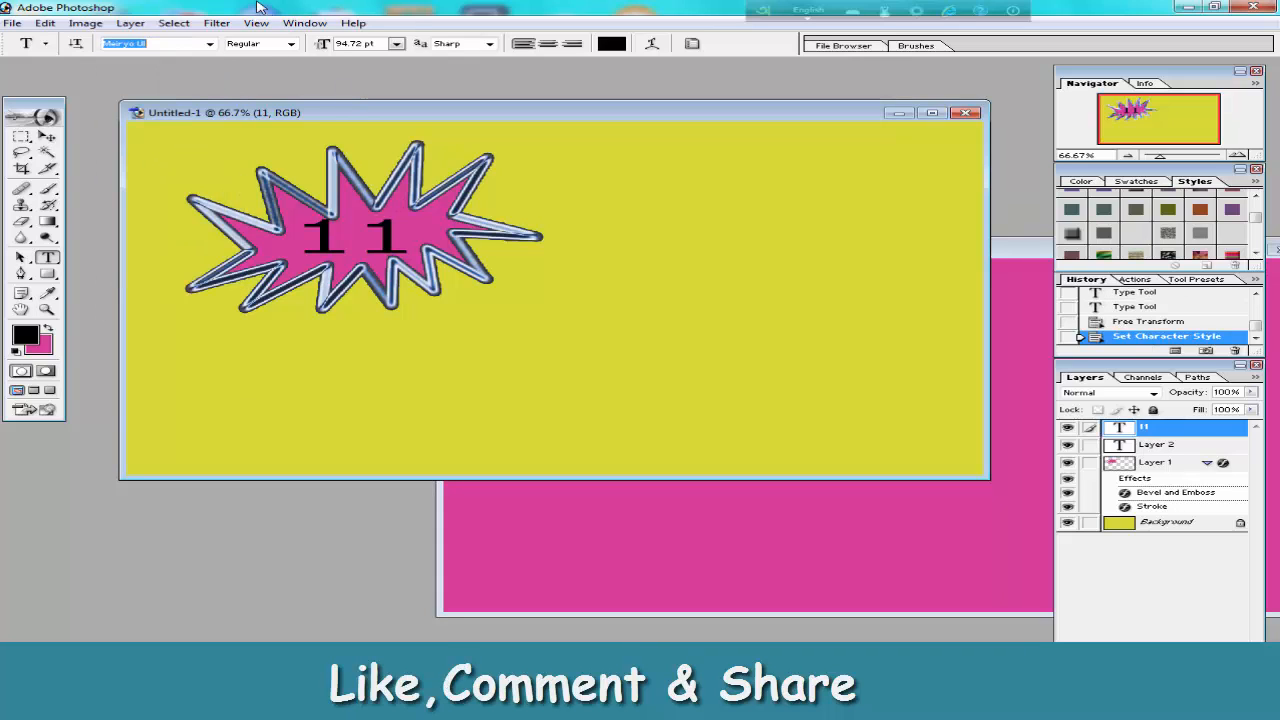
{"action": "left_click", "coordinate": [216, 44]}
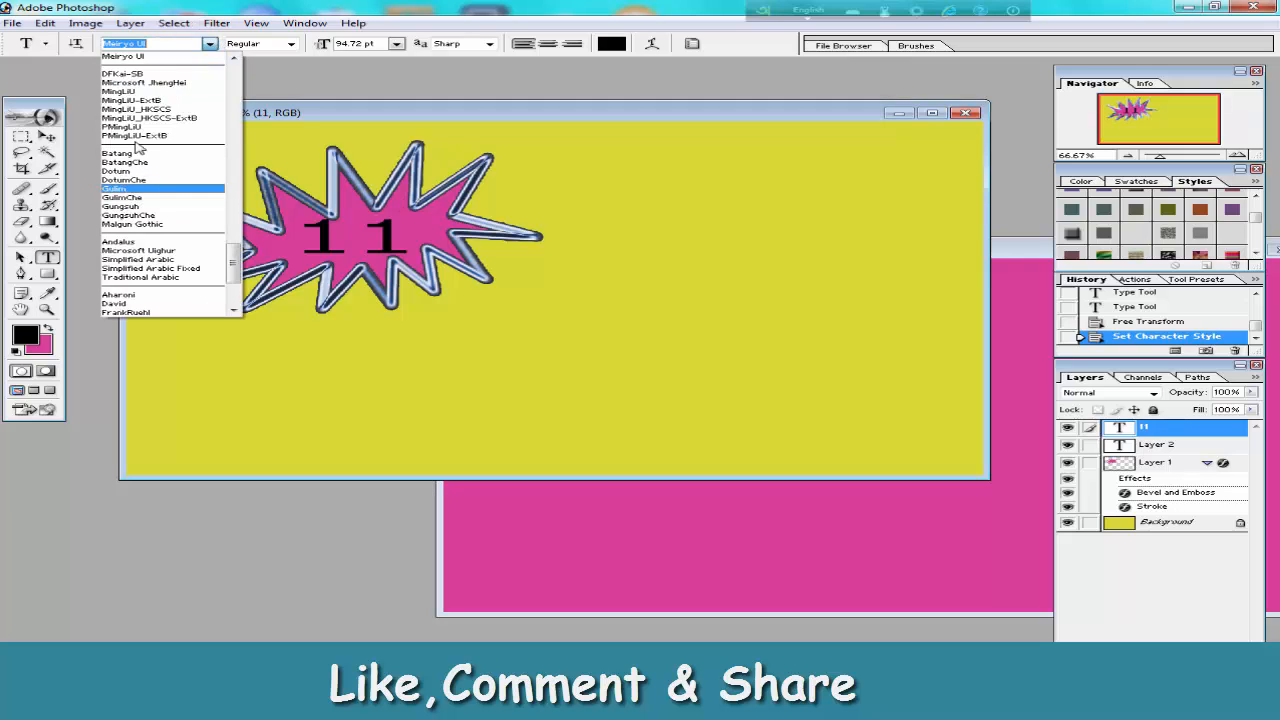
{"action": "left_click", "coordinate": [120, 242]}
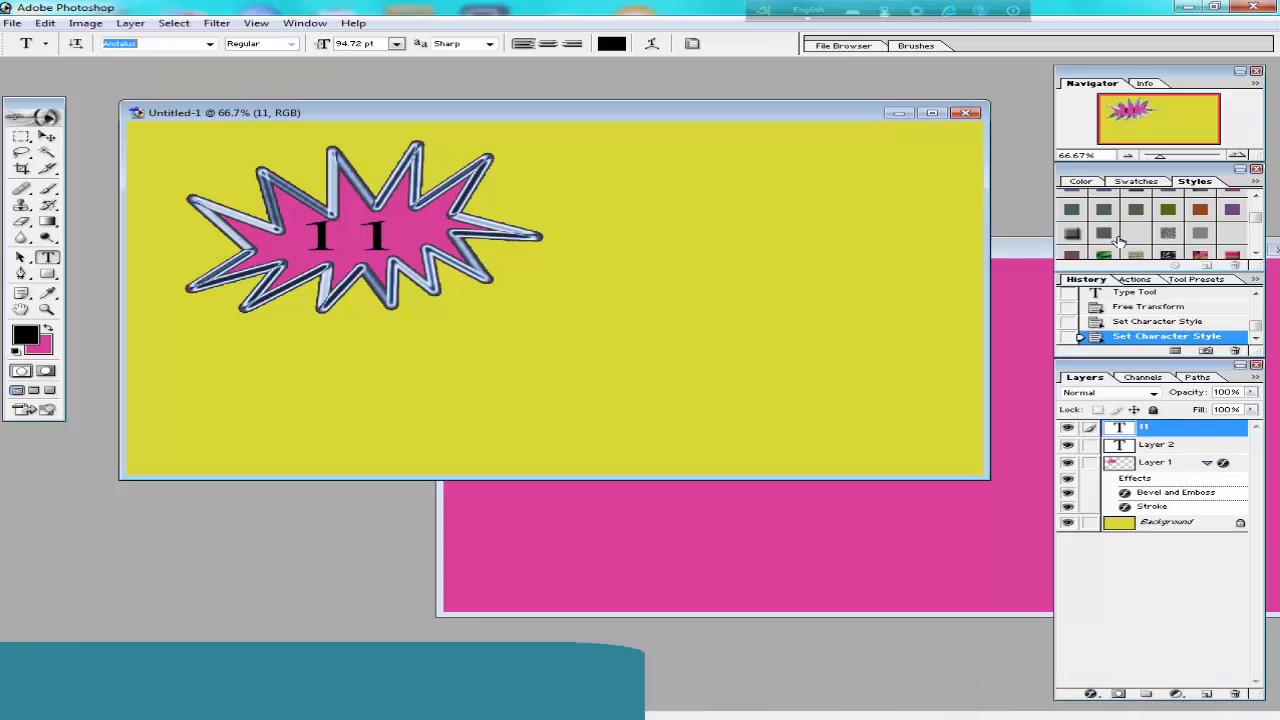
Try the Luminosity, gold satin gradient, black color overlay and thick and thin red outline preset styles on the 11 text.
{"action": "left_click", "coordinate": [1104, 234]}
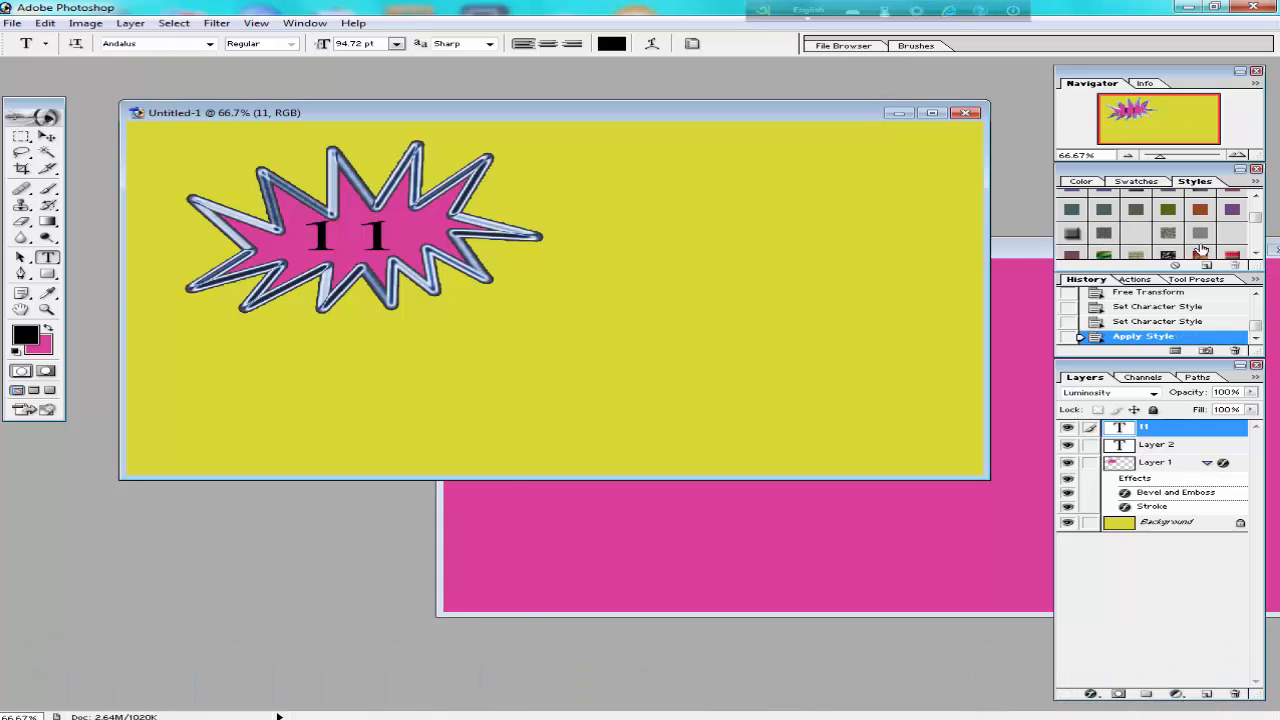
{"action": "left_click_drag", "start_coordinate": [1255, 218], "coordinate": [1256, 227]}
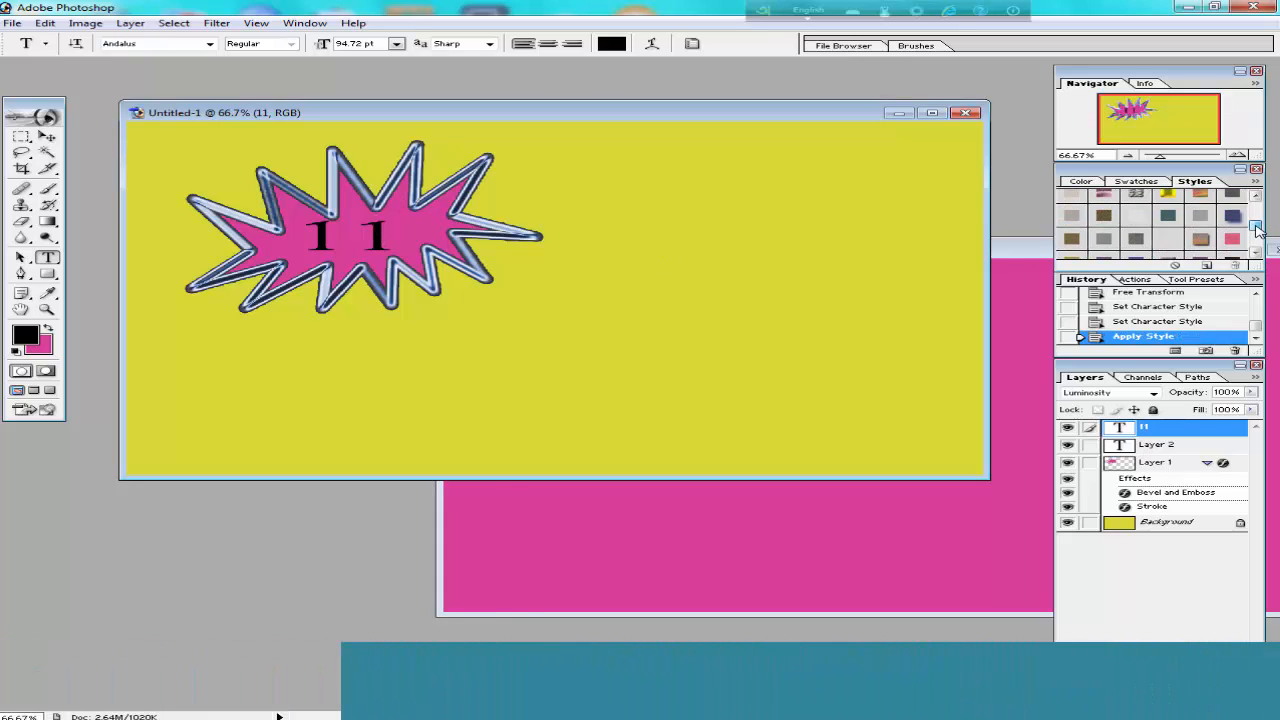
{"action": "left_click", "coordinate": [1167, 198]}
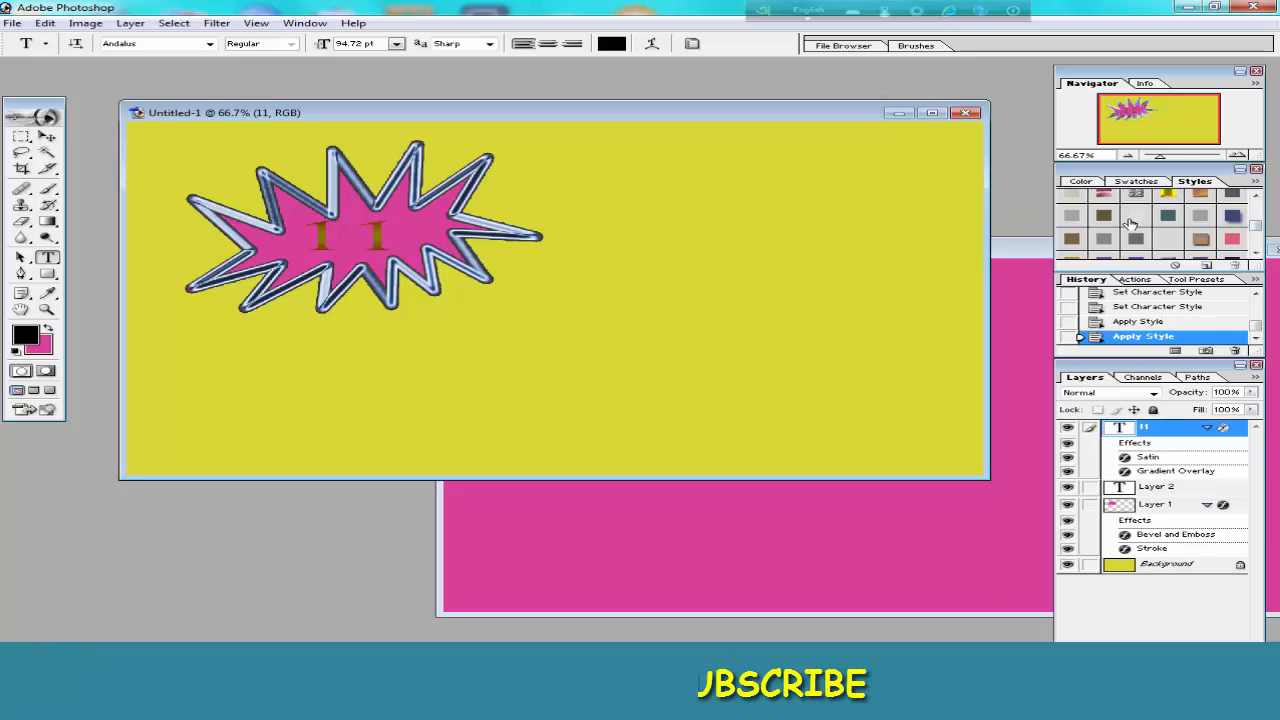
{"action": "left_click", "coordinate": [1134, 217]}
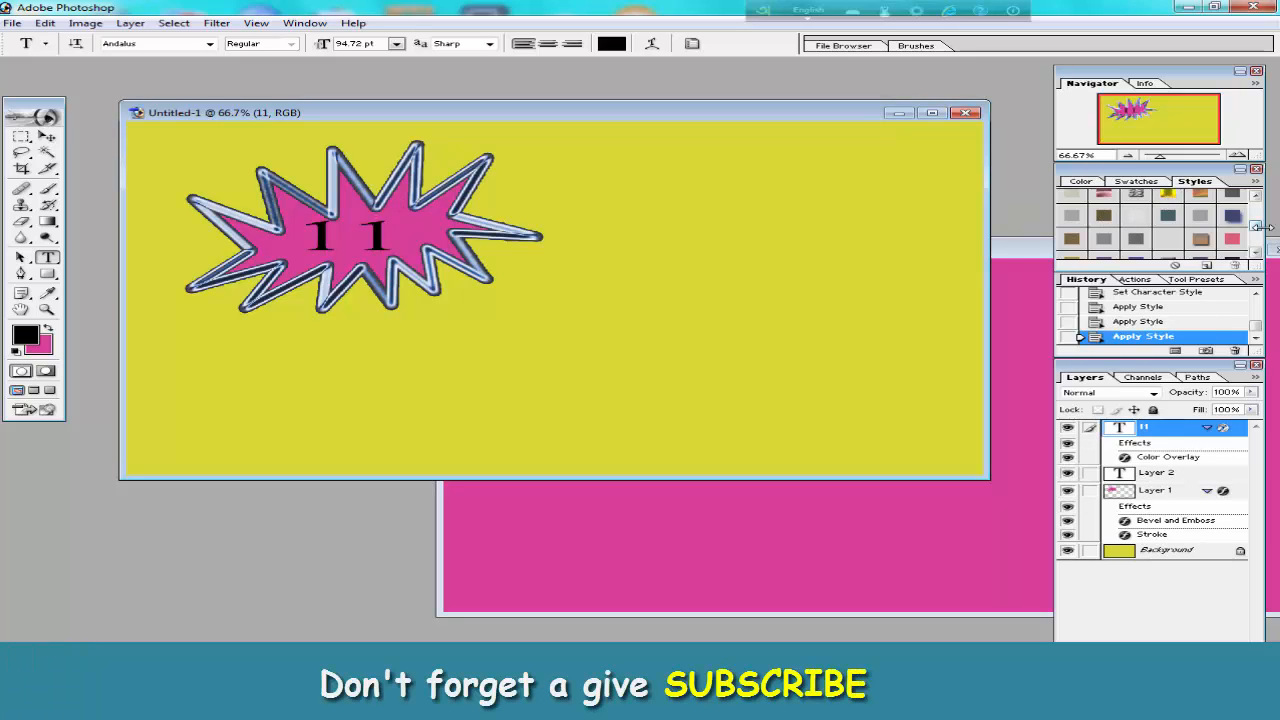
{"action": "left_click_drag", "start_coordinate": [1256, 228], "coordinate": [1257, 240]}
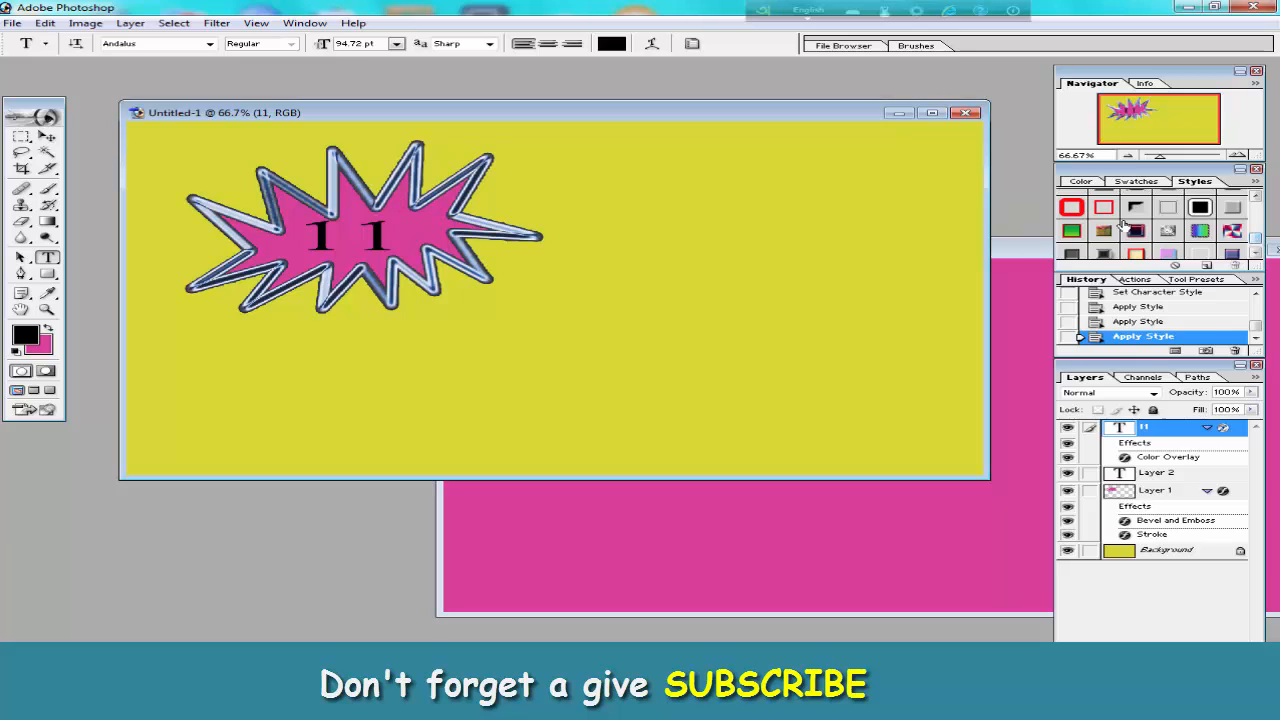
{"action": "left_click", "coordinate": [1071, 210]}
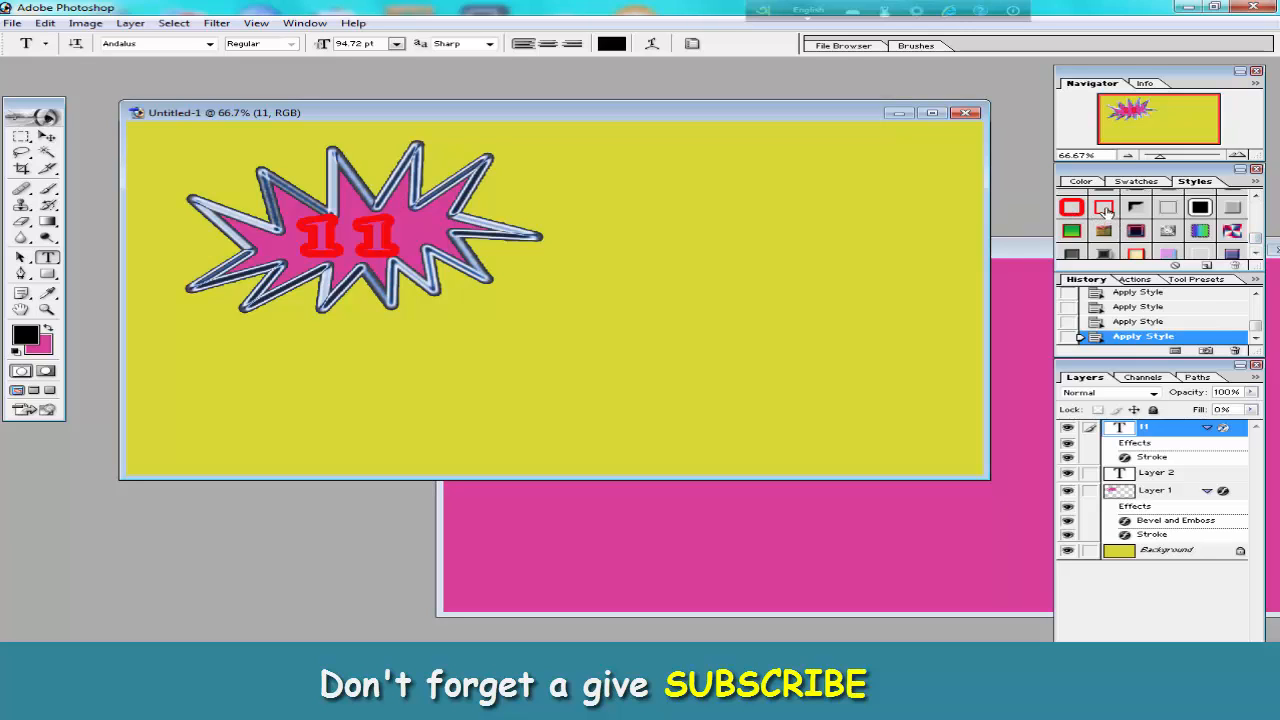
{"action": "left_click", "coordinate": [1104, 209]}
Apply the beveled red-and-gold gradient preset style to the 11 text and scale it to about 127% width and 142% height.
{"action": "left_click", "coordinate": [1138, 230]}
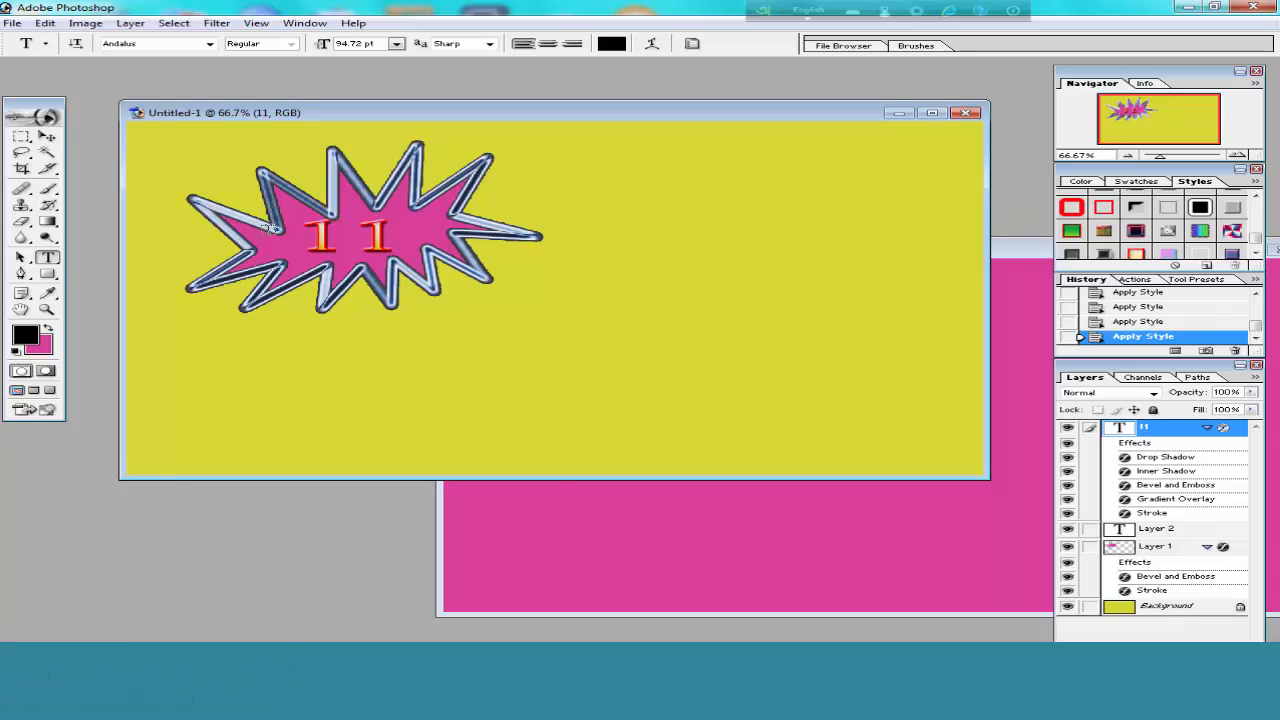
{"action": "key", "text": "ctrl+t"}
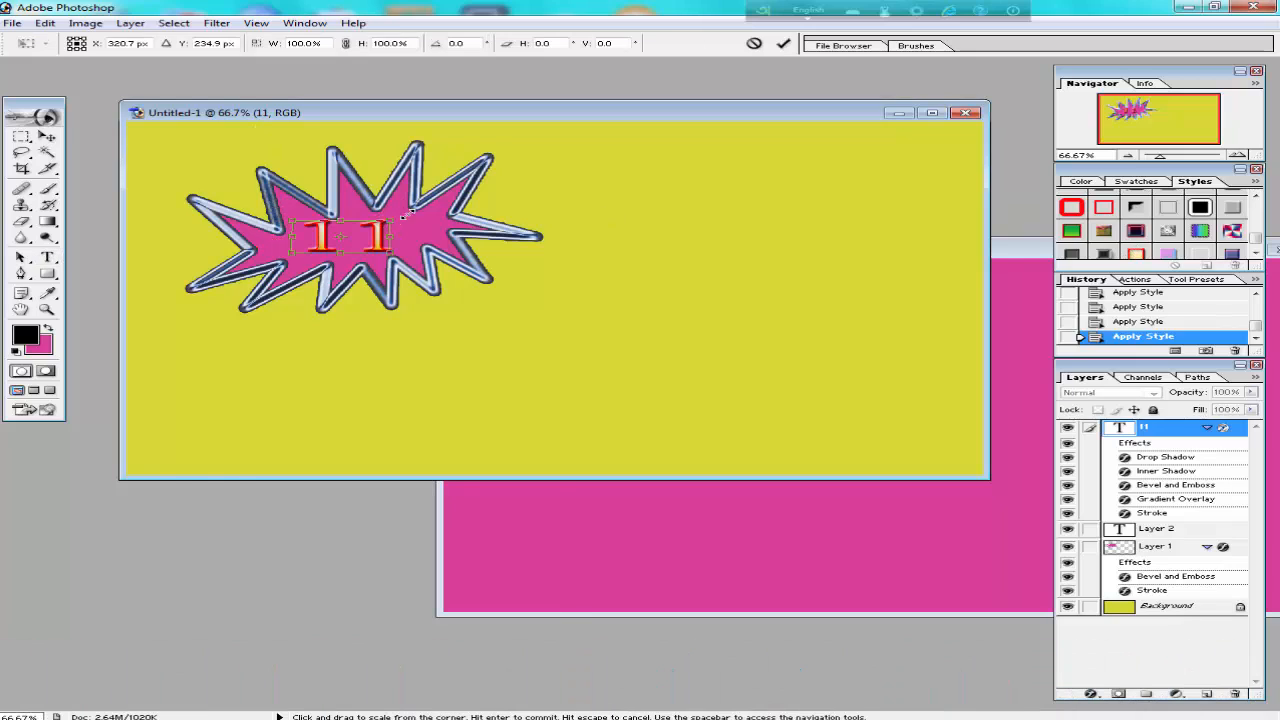
{"action": "left_click_drag", "start_coordinate": [405, 213], "coordinate": [368, 239]}
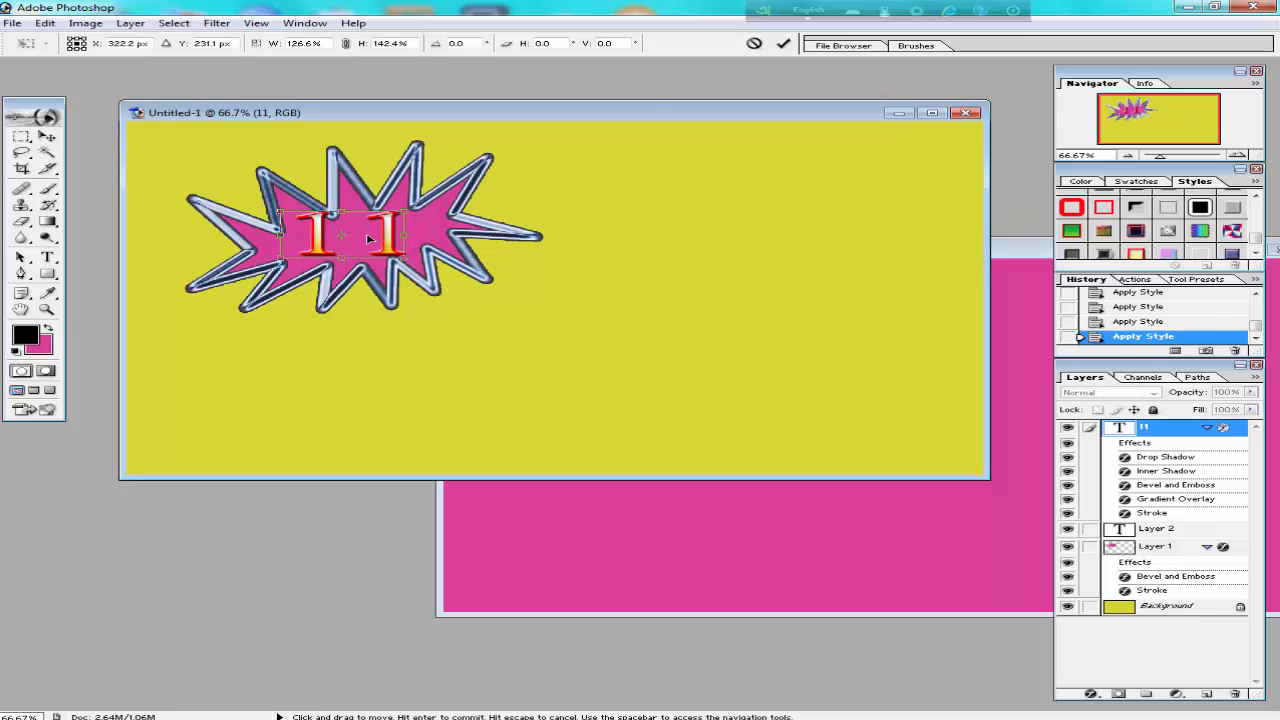
{"action": "left_click", "coordinate": [781, 45]}
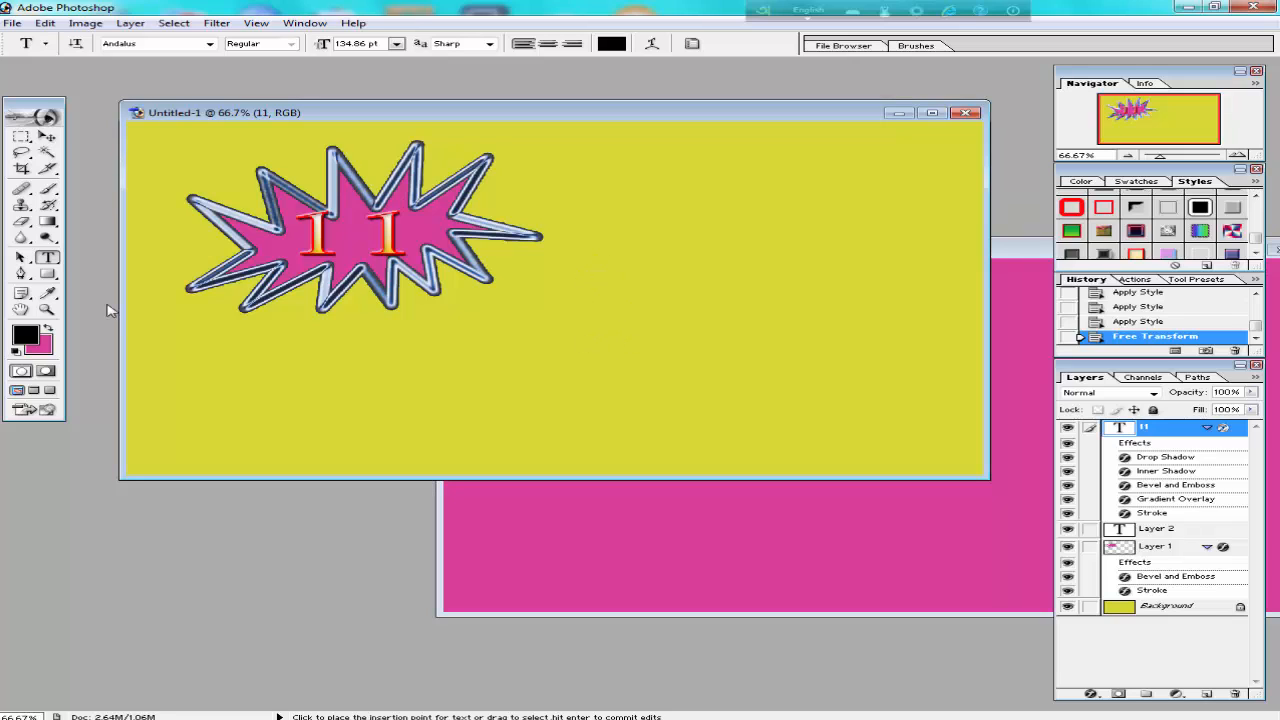
Add the text Good in black Andalus at 134.86 pt near the canvas's upper edge, beside the starburst.
{"action": "left_click", "coordinate": [603, 183]}
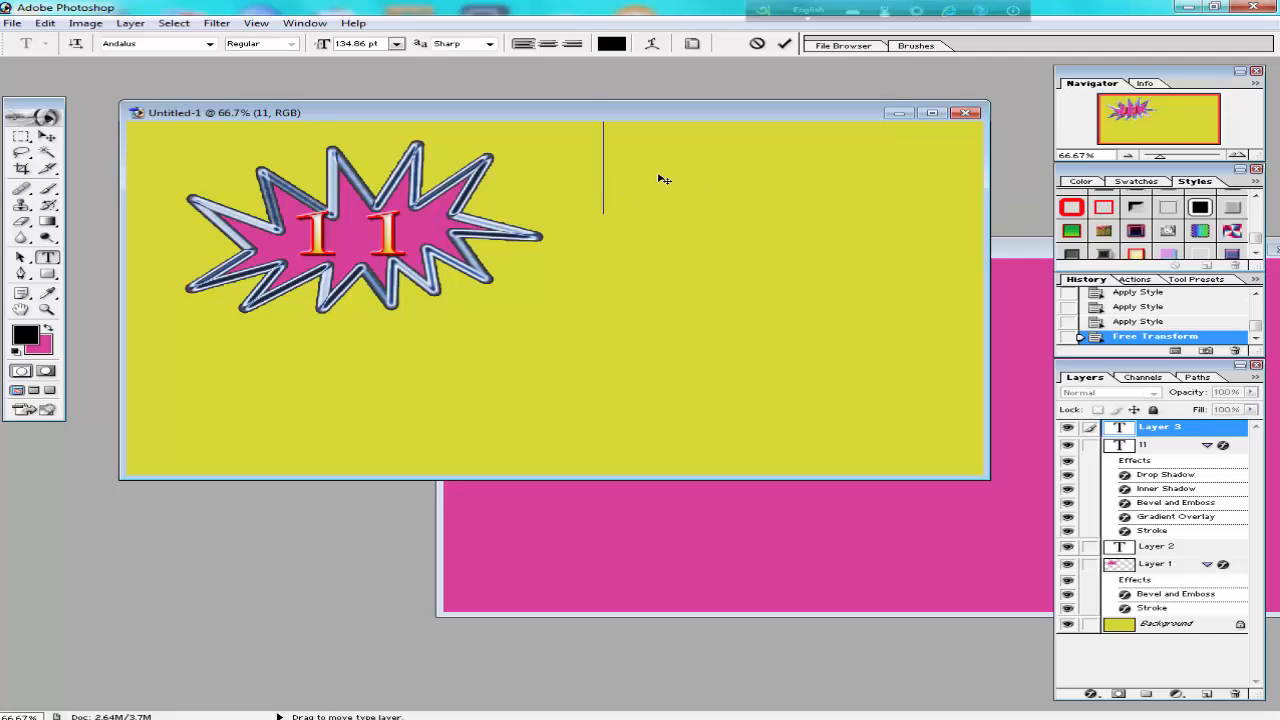
{"action": "type", "text": "Good"}
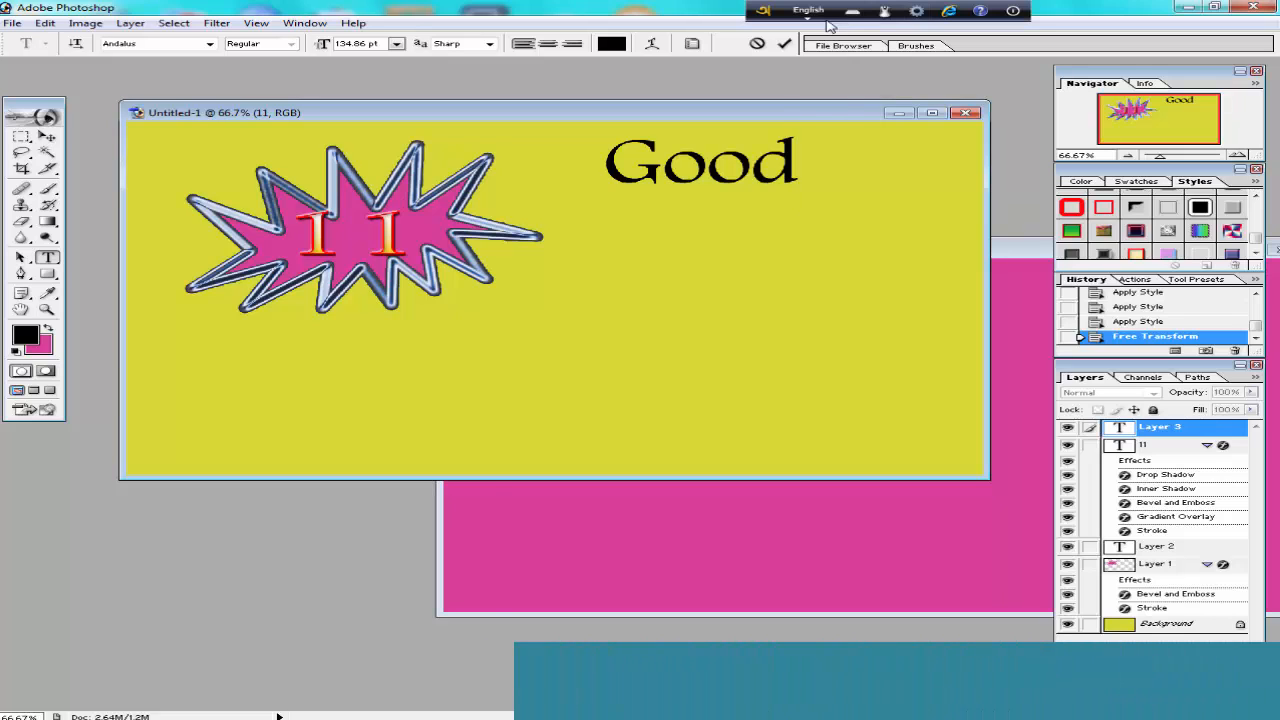
{"action": "left_click", "coordinate": [785, 47]}
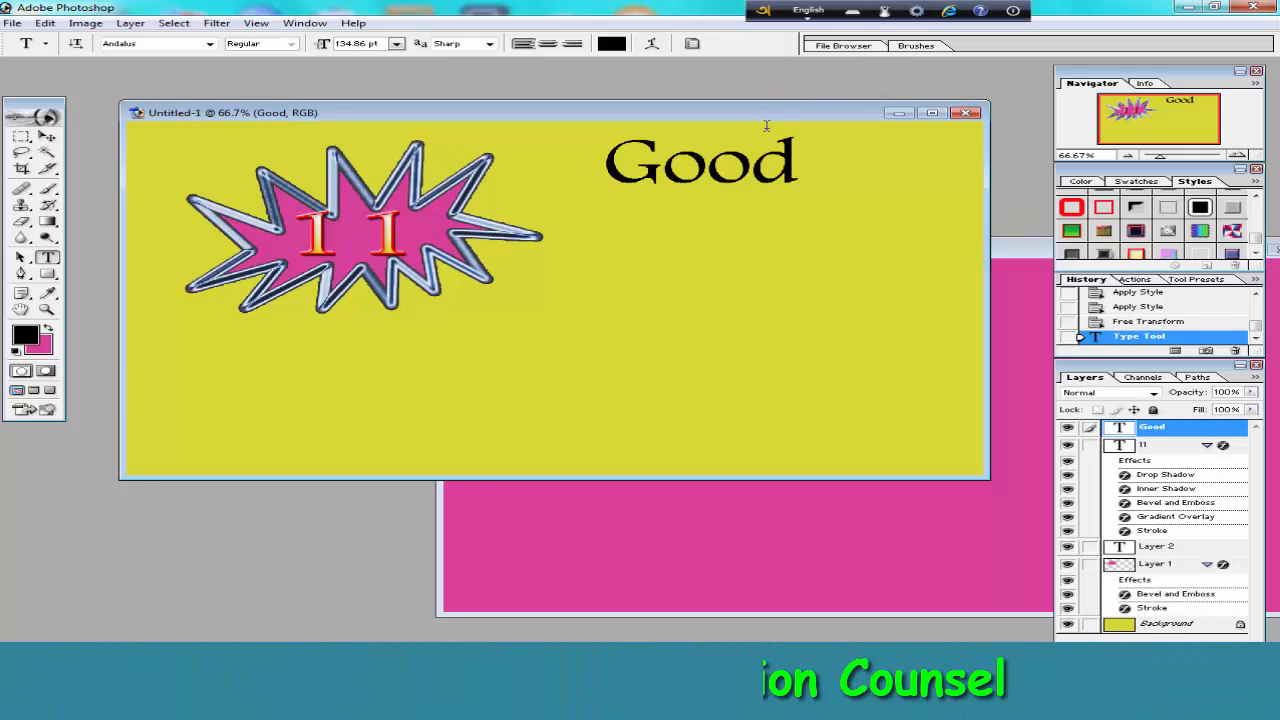
Add the text Small as a separate black Andalus layer below Good, dismissing the Windows color scheme prompt.
{"action": "left_click", "coordinate": [594, 250]}
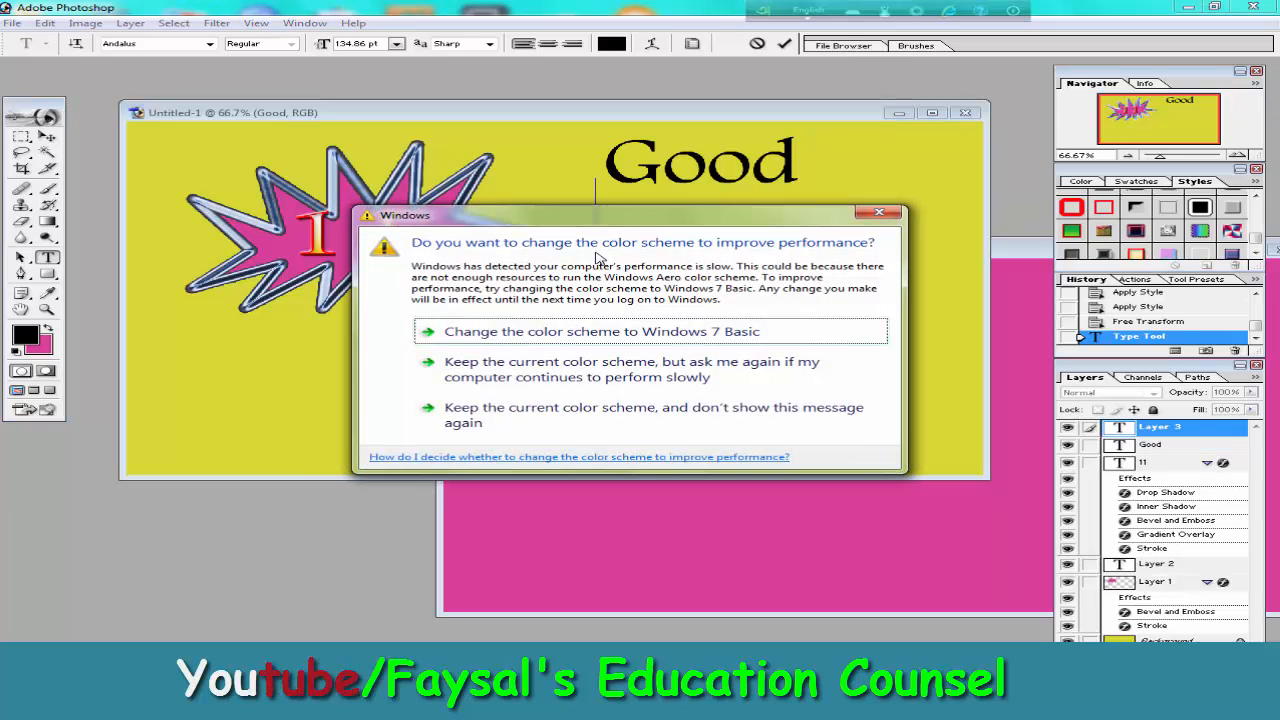
{"action": "left_click", "coordinate": [879, 212]}
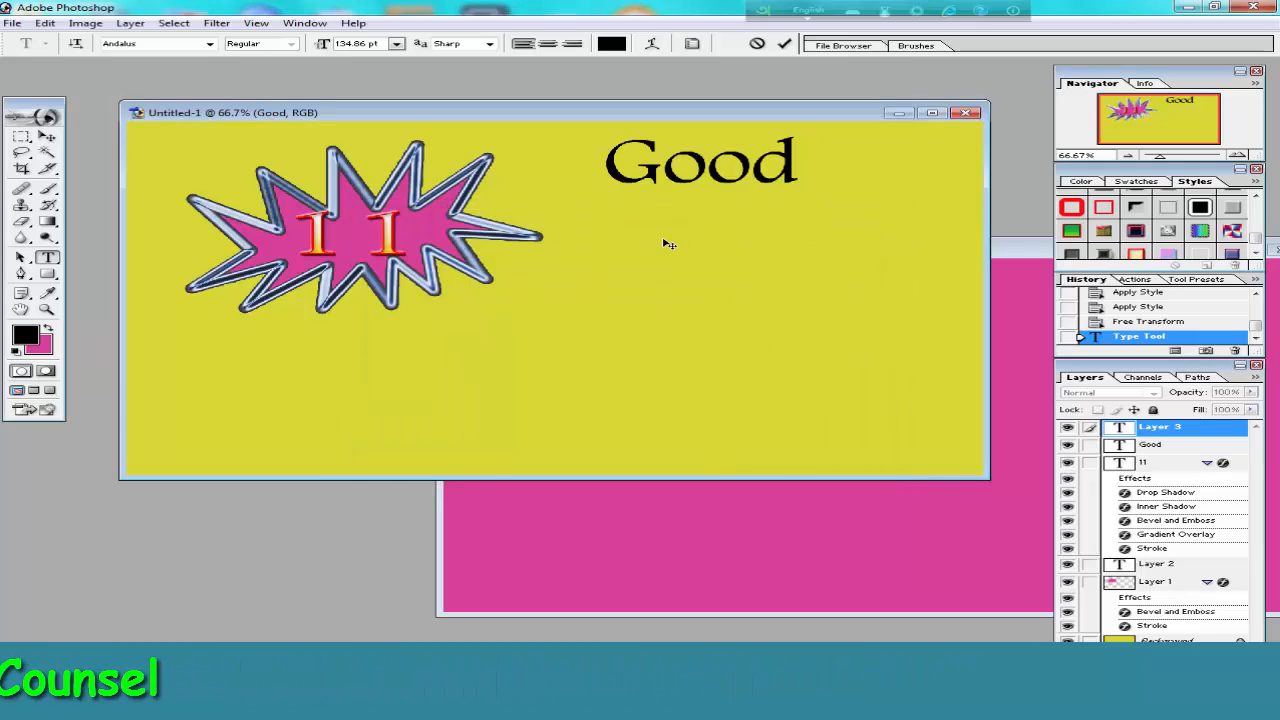
{"action": "type", "text": "Sm"}
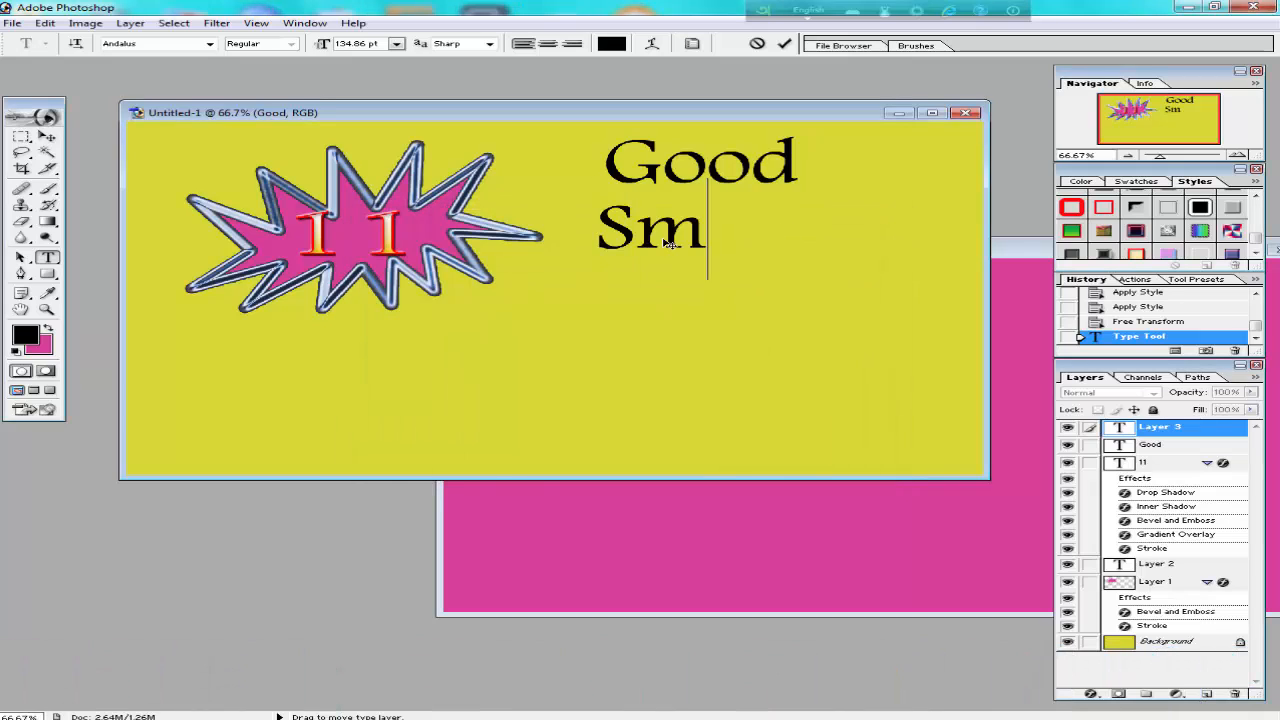
{"action": "type", "text": "all"}
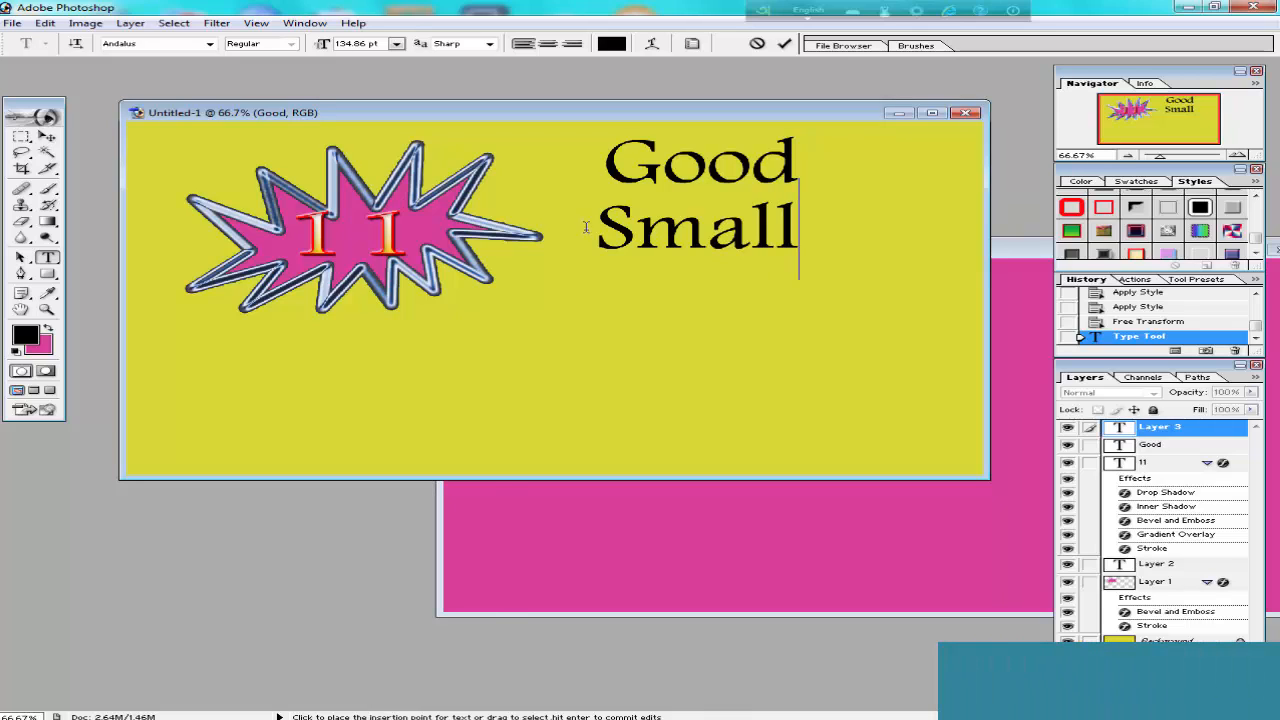
{"action": "key", "text": "ctrl+Return"}
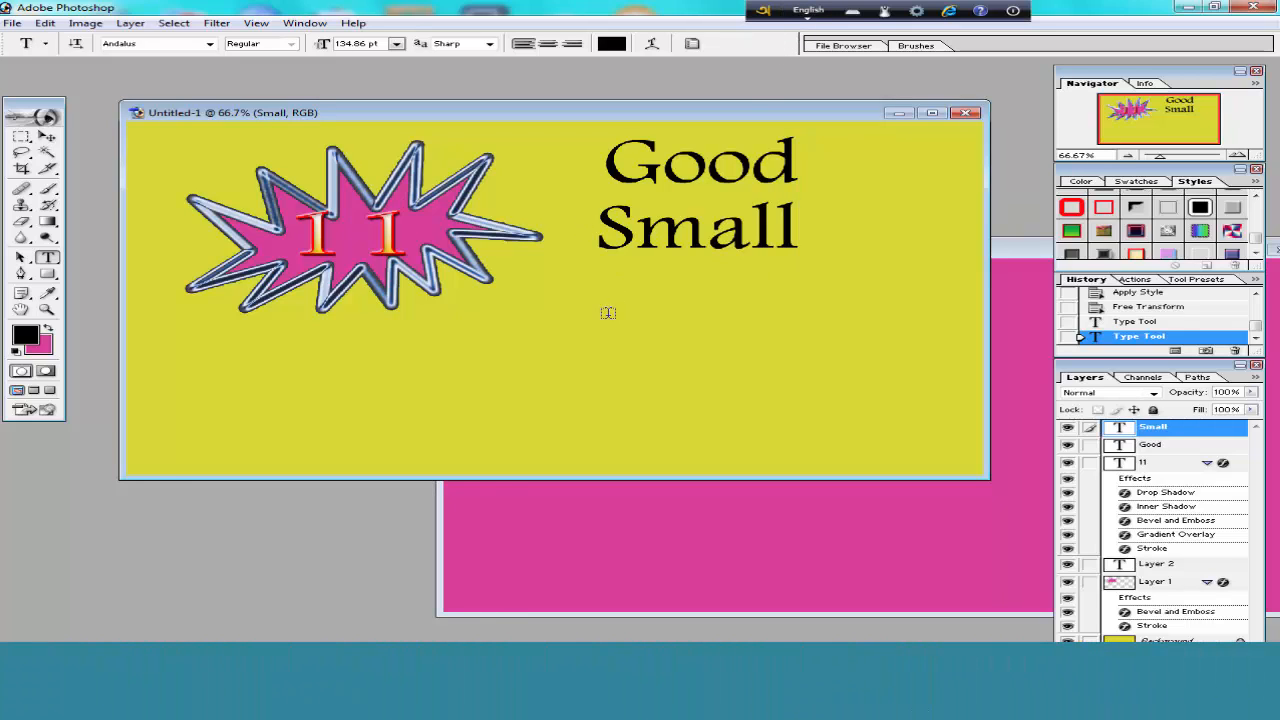
Add the text Business as a separate black Andalus layer directly below Small.
{"action": "left_click", "coordinate": [608, 296]}
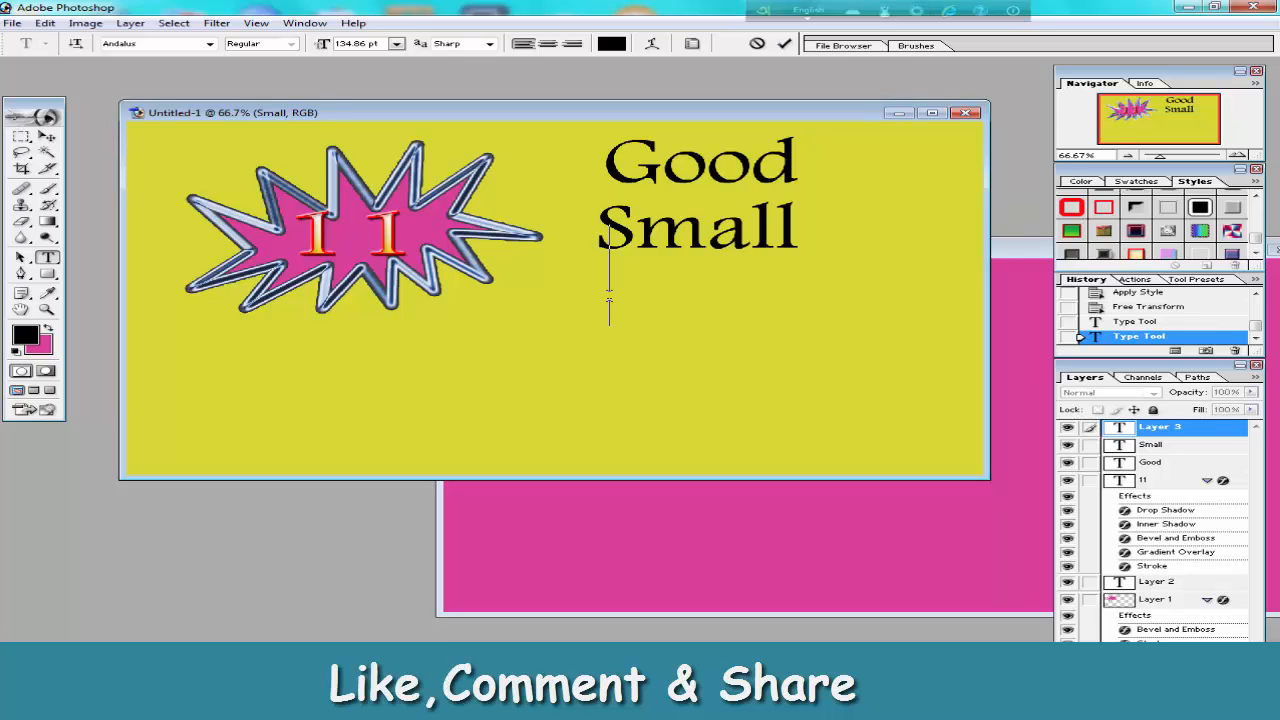
{"action": "type", "text": "Bus"}
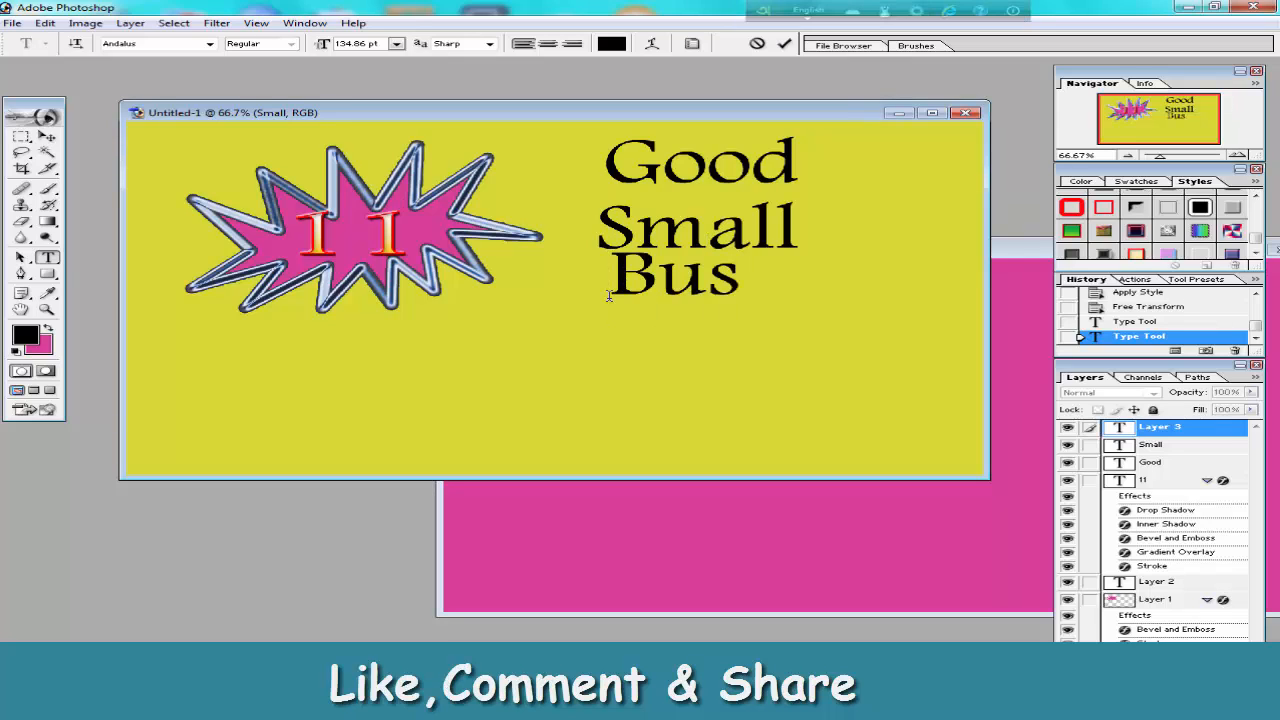
{"action": "type", "text": "iness"}
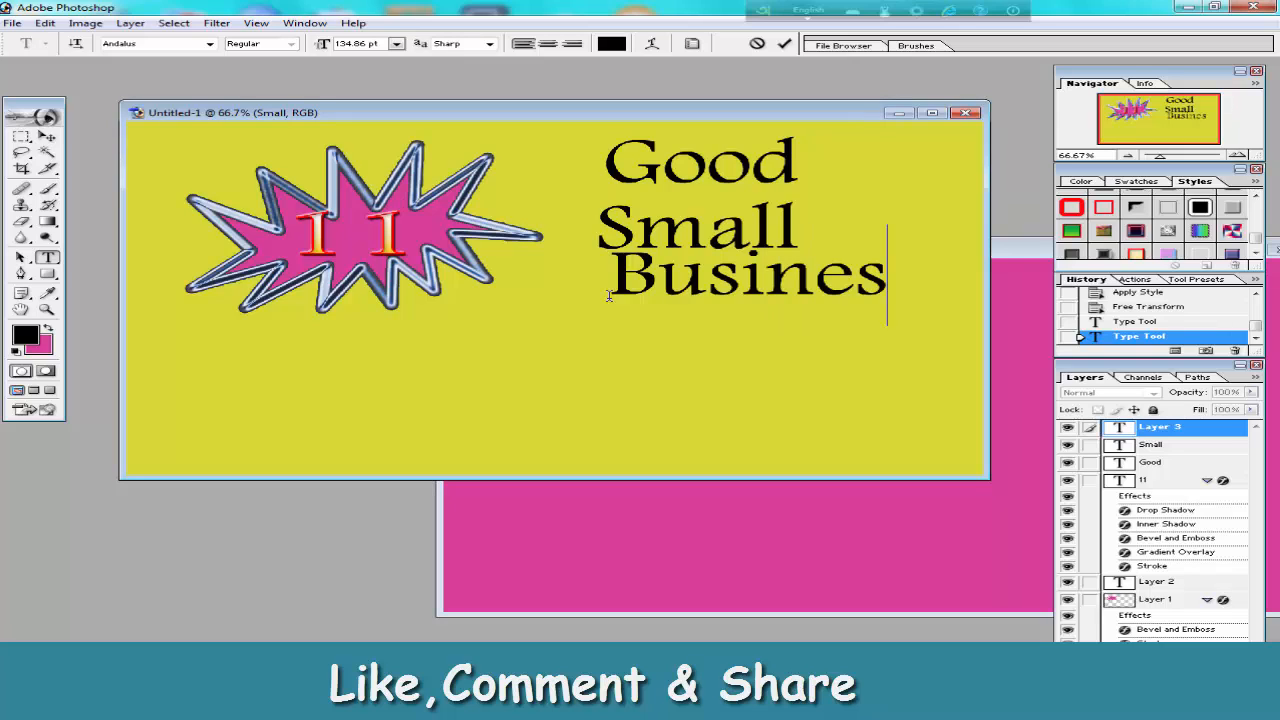
{"action": "left_click", "coordinate": [784, 48]}
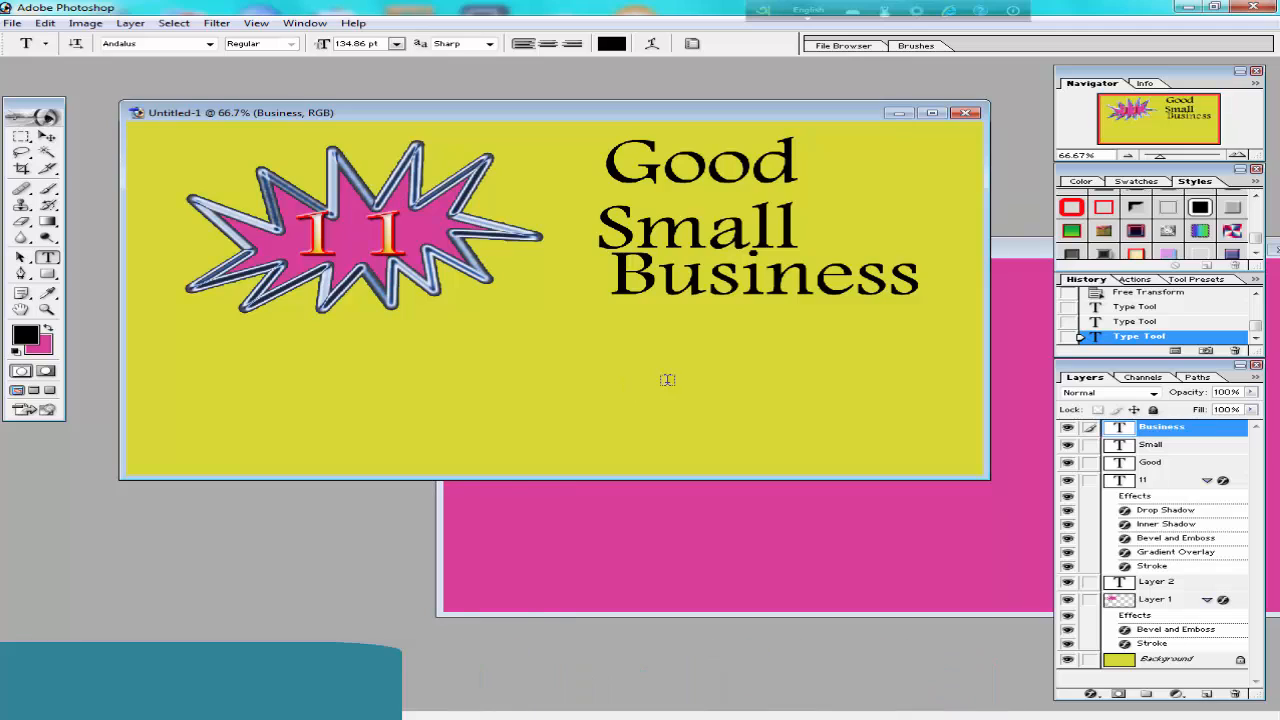
Add the owner's first name in possessive form as black Andalus text and move it below the starburst.
{"action": "left_click", "coordinate": [546, 372]}
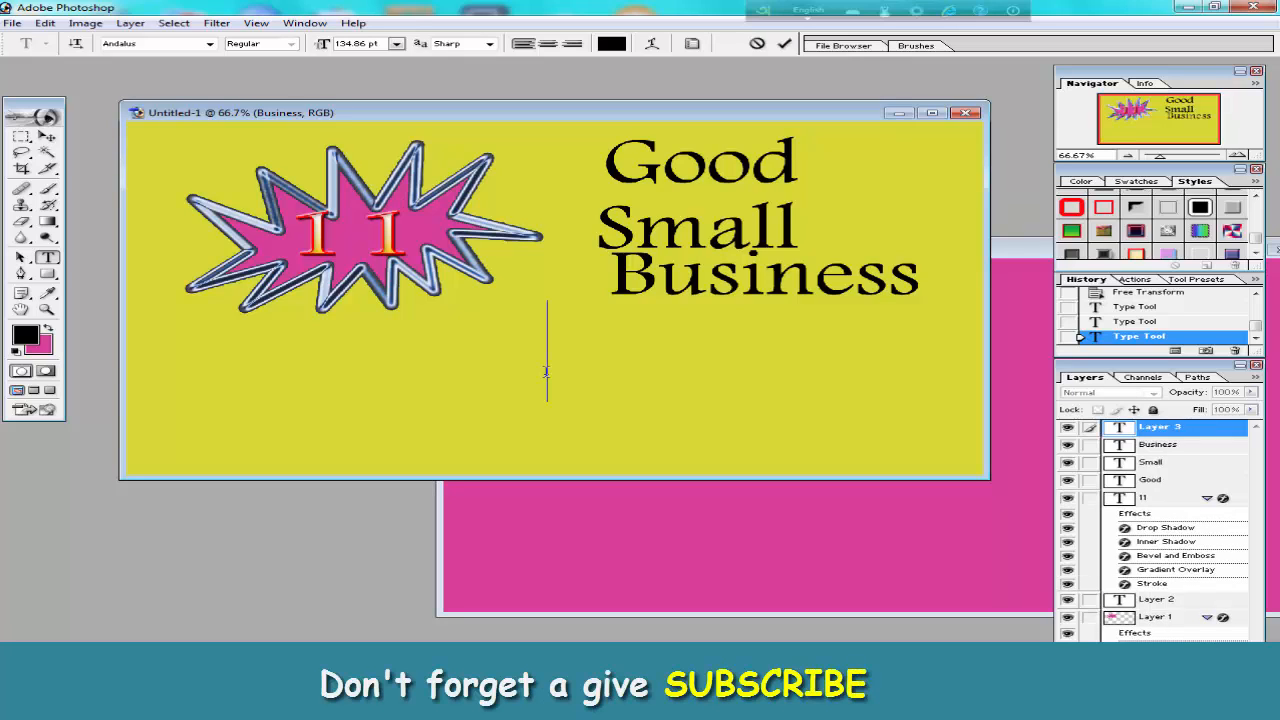
{"action": "type", "text": "Faysal"}
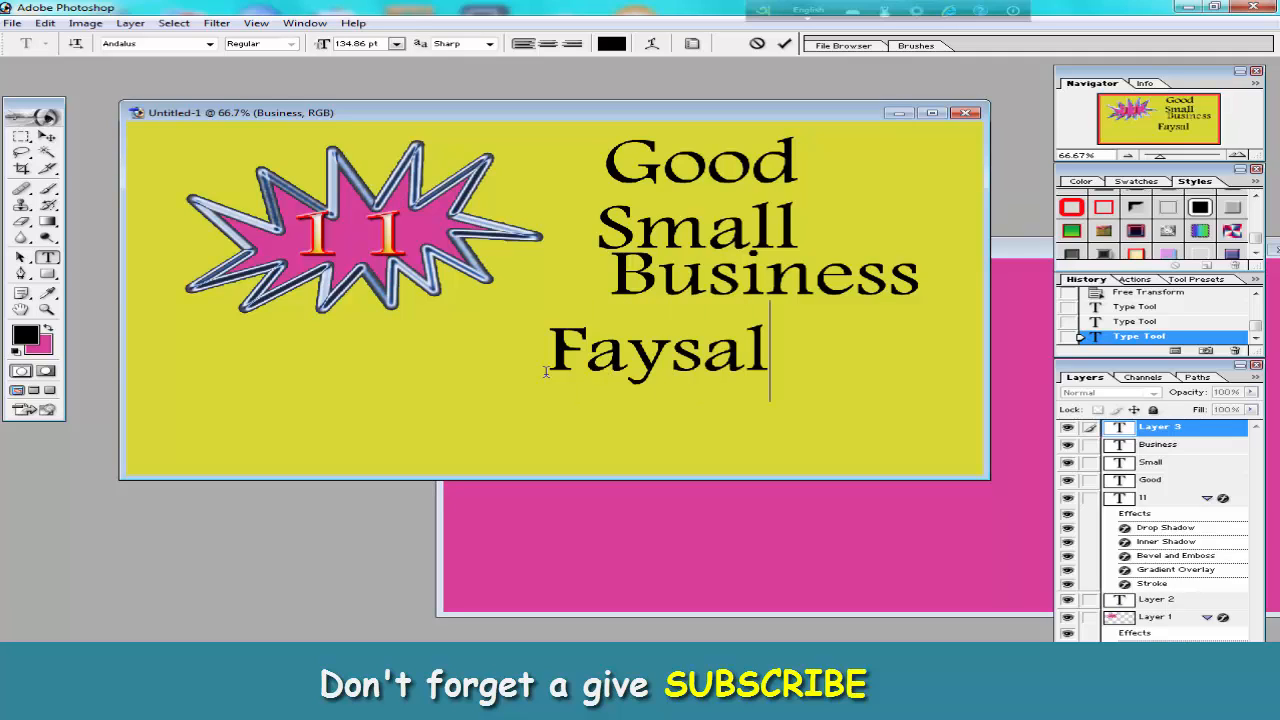
{"action": "type", "text": "'s"}
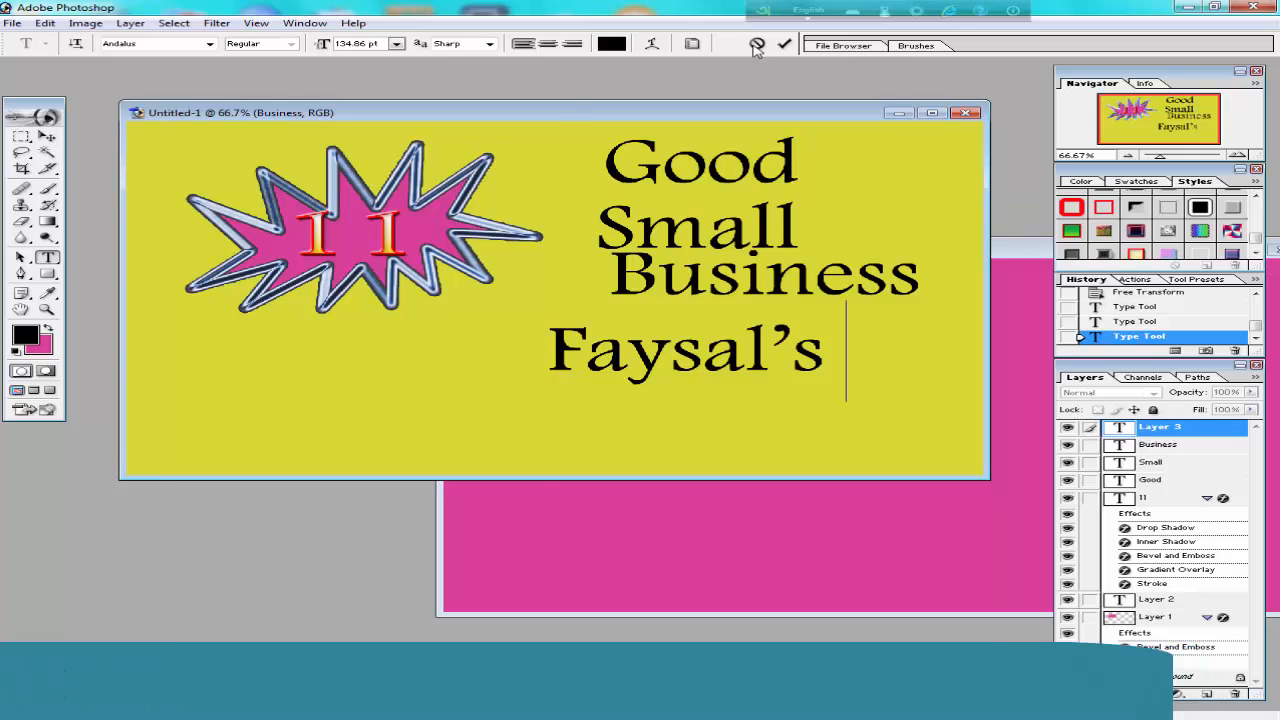
{"action": "key", "text": "ctrl+Return"}
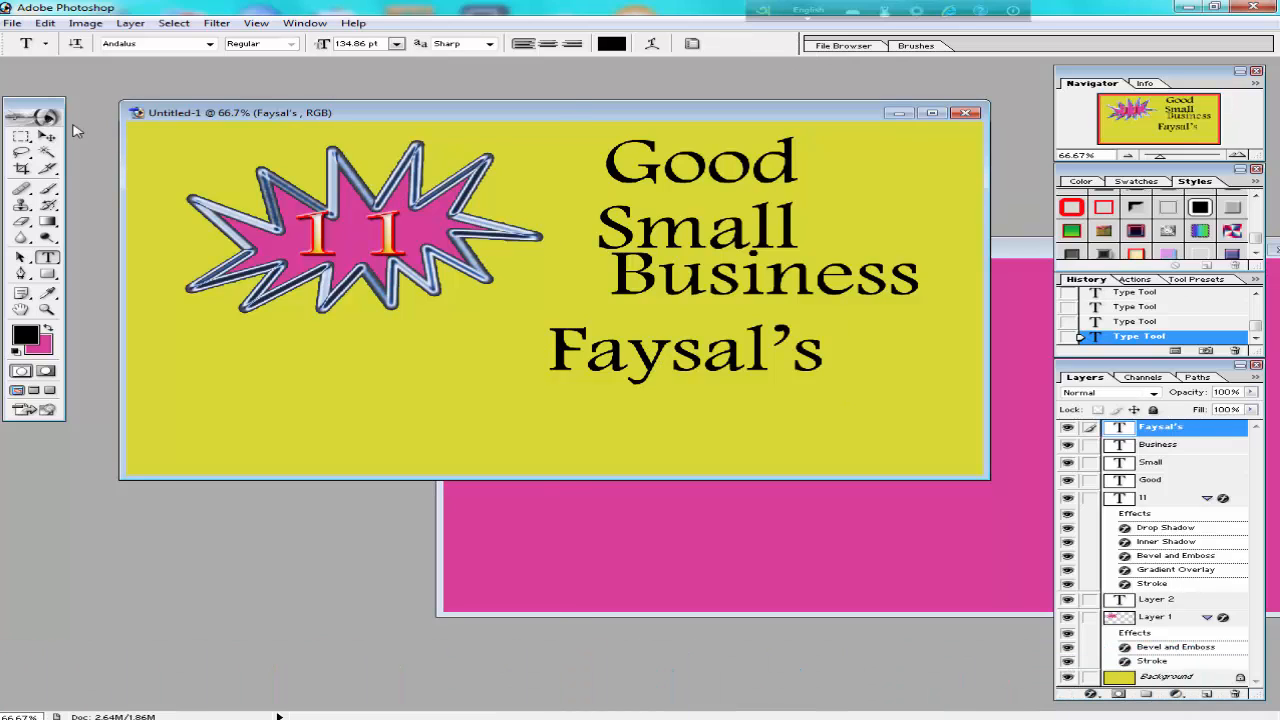
{"action": "left_click", "coordinate": [47, 137]}
{"action": "left_click_drag", "start_coordinate": [683, 360], "coordinate": [292, 365]}
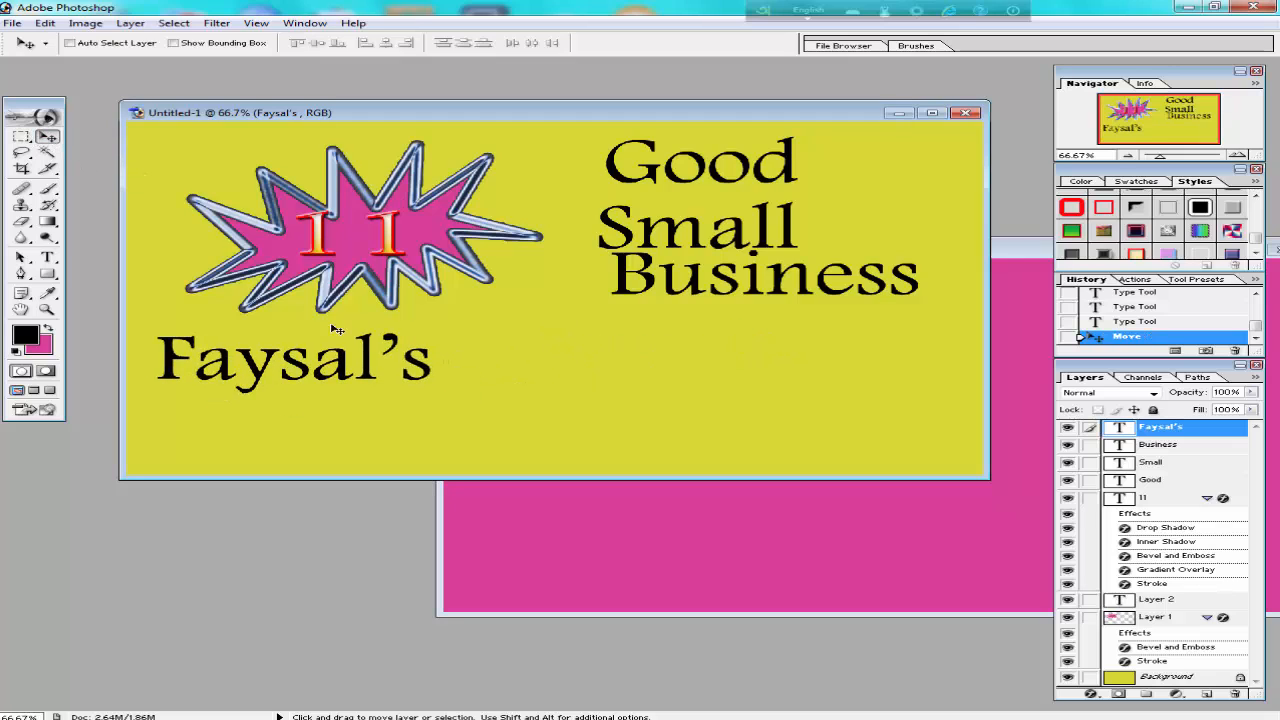
{"action": "left_click", "coordinate": [46, 259]}
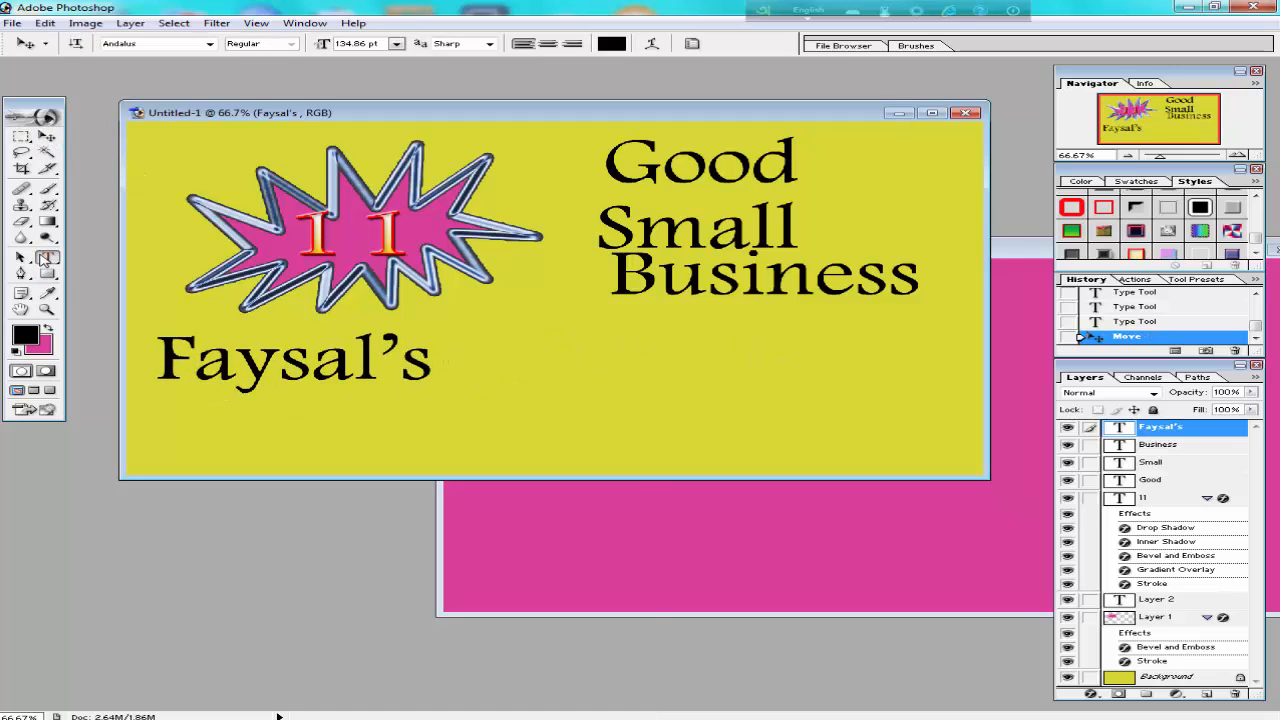
Append the word Education to the possessive first-name text below the starburst and commit the edit.
{"action": "left_click", "coordinate": [431, 369]}
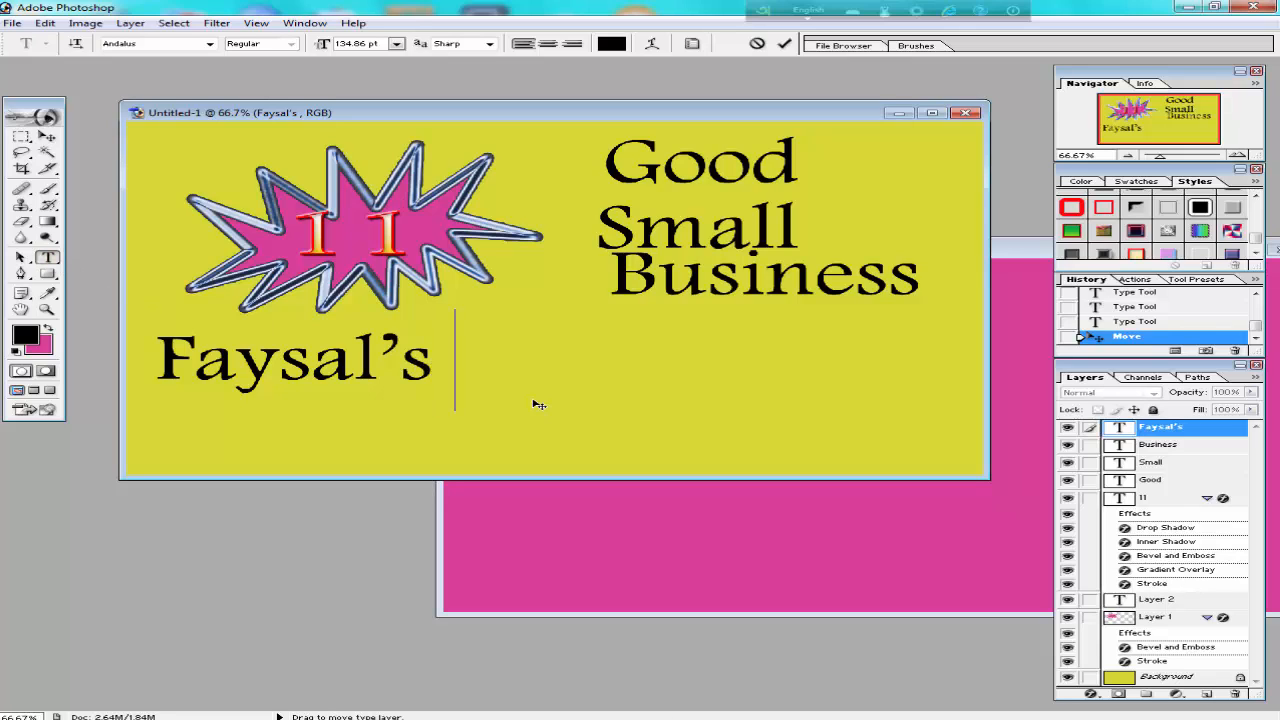
{"action": "type", "text": "E"}
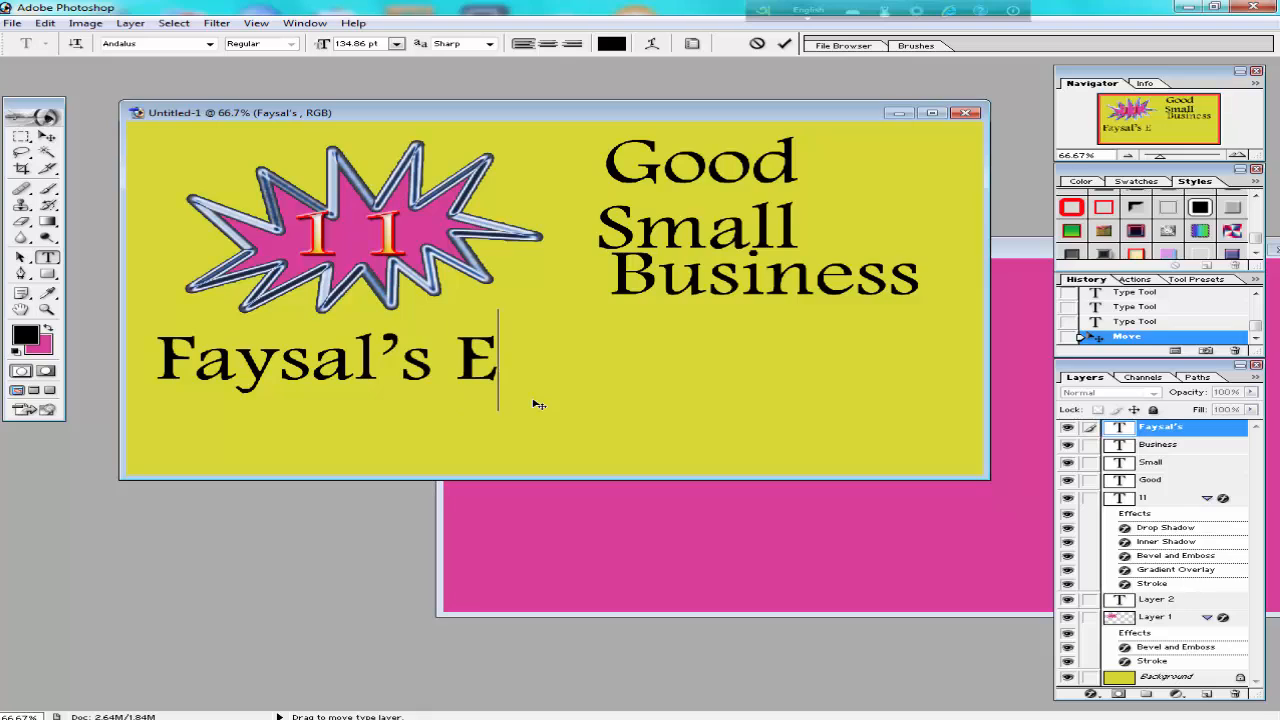
{"action": "type", "text": "du"}
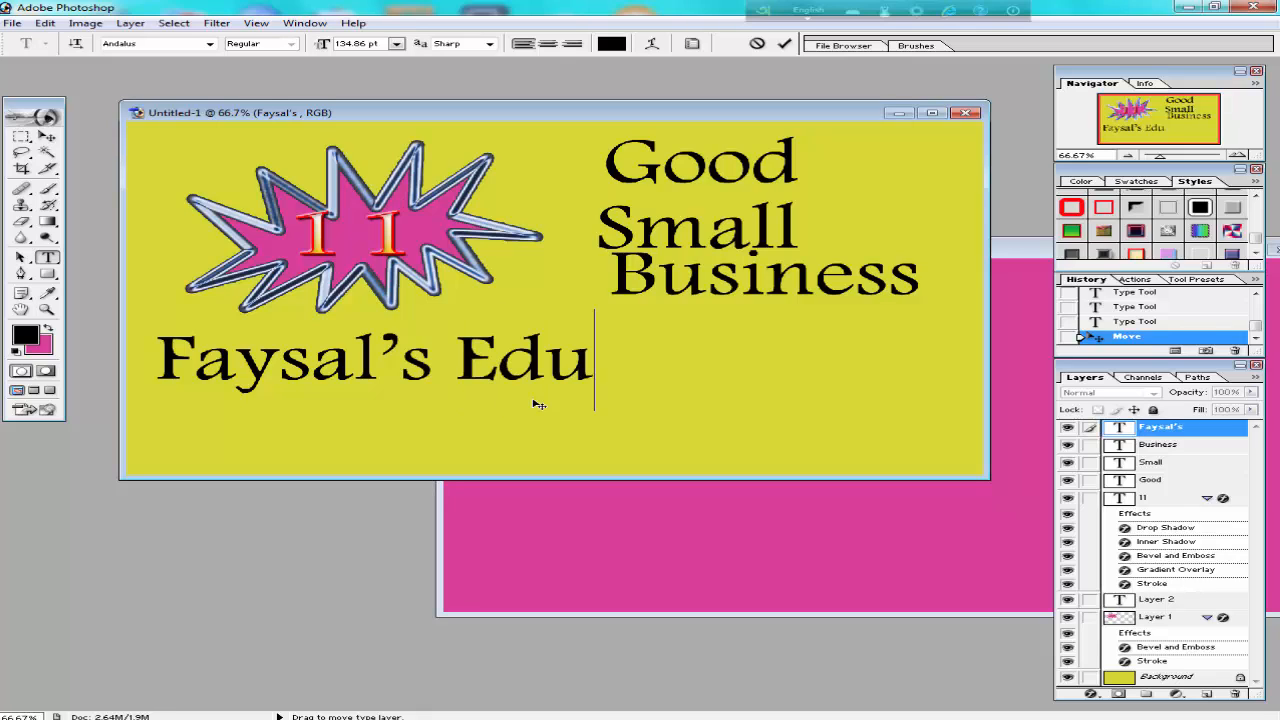
{"action": "type", "text": "cation"}
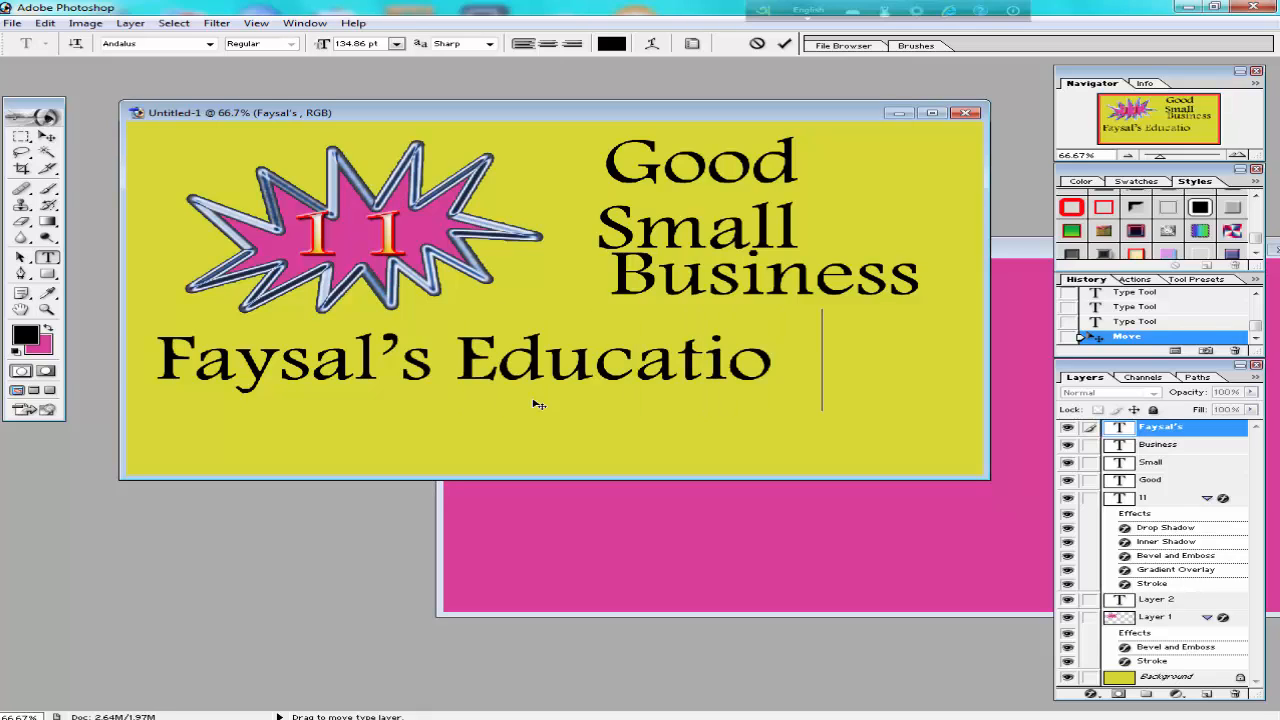
{"action": "left_click", "coordinate": [784, 45]}
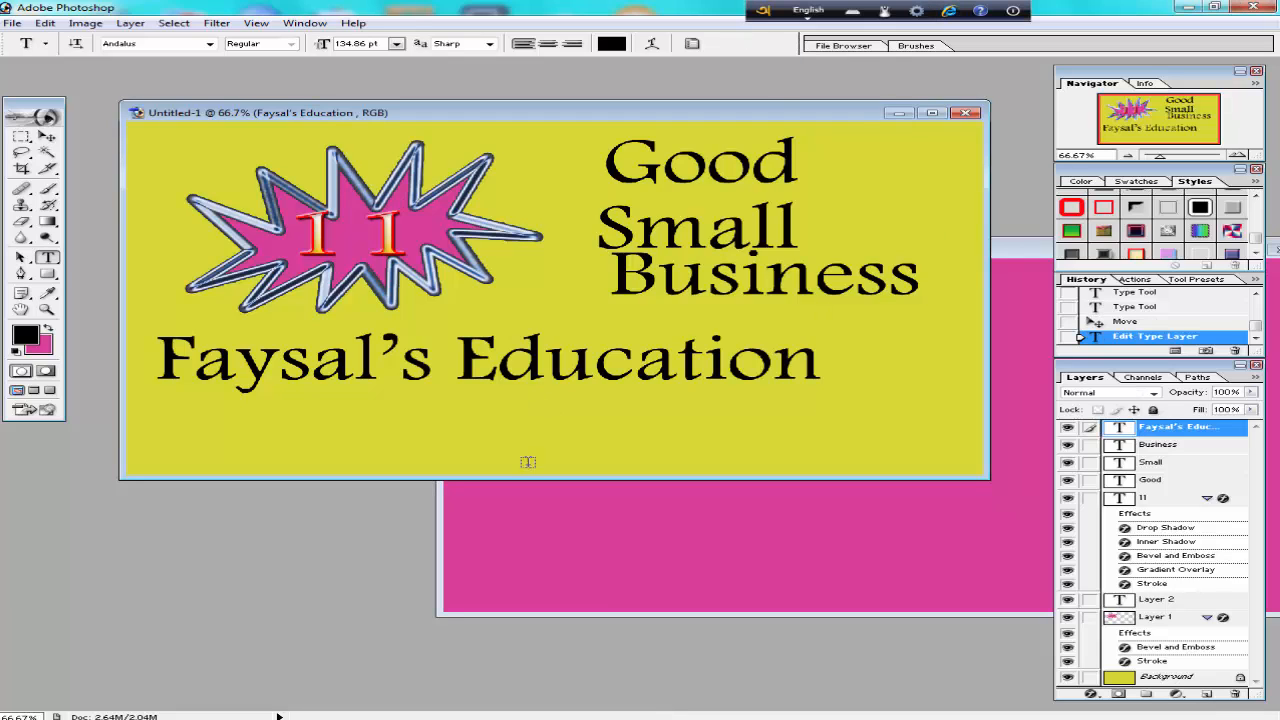
Add the text Counsel as a separate black Andalus layer below Education, correcting the missing n.
{"action": "left_click", "coordinate": [475, 430]}
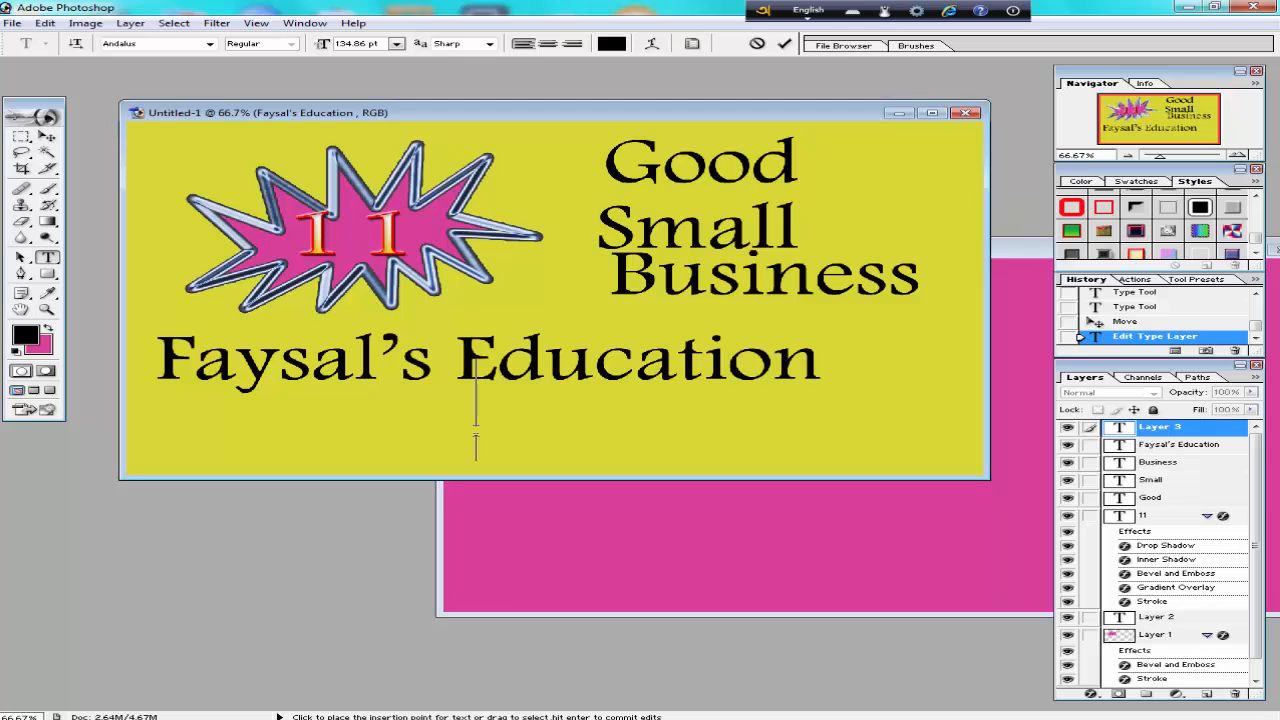
{"action": "type", "text": "Cou"}
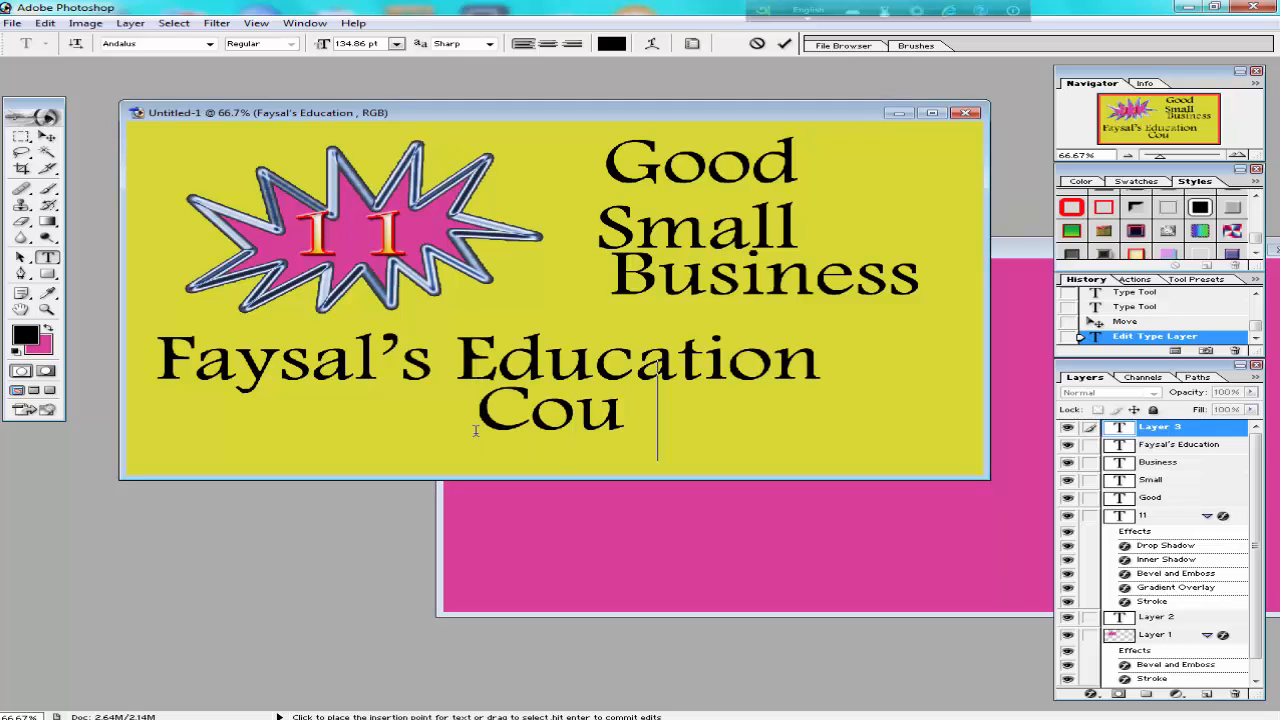
{"action": "type", "text": "sel"}
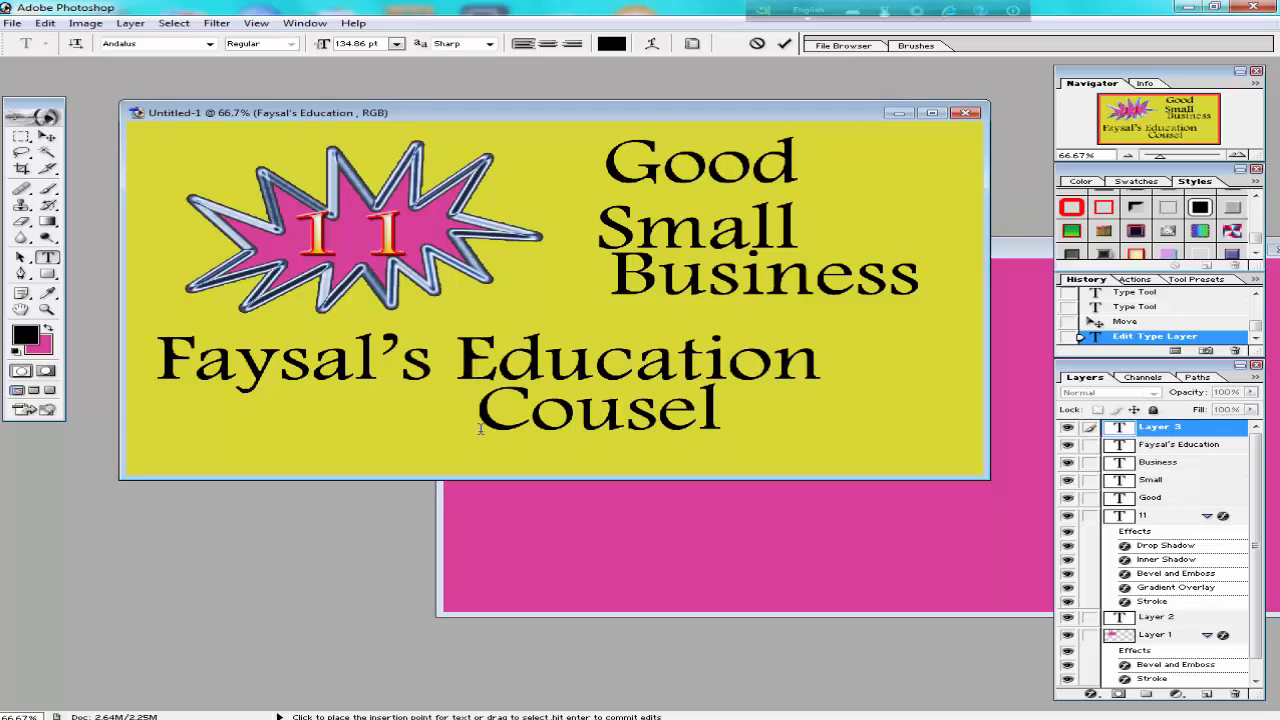
{"action": "left_click", "coordinate": [635, 413]}
{"action": "type", "text": "n"}
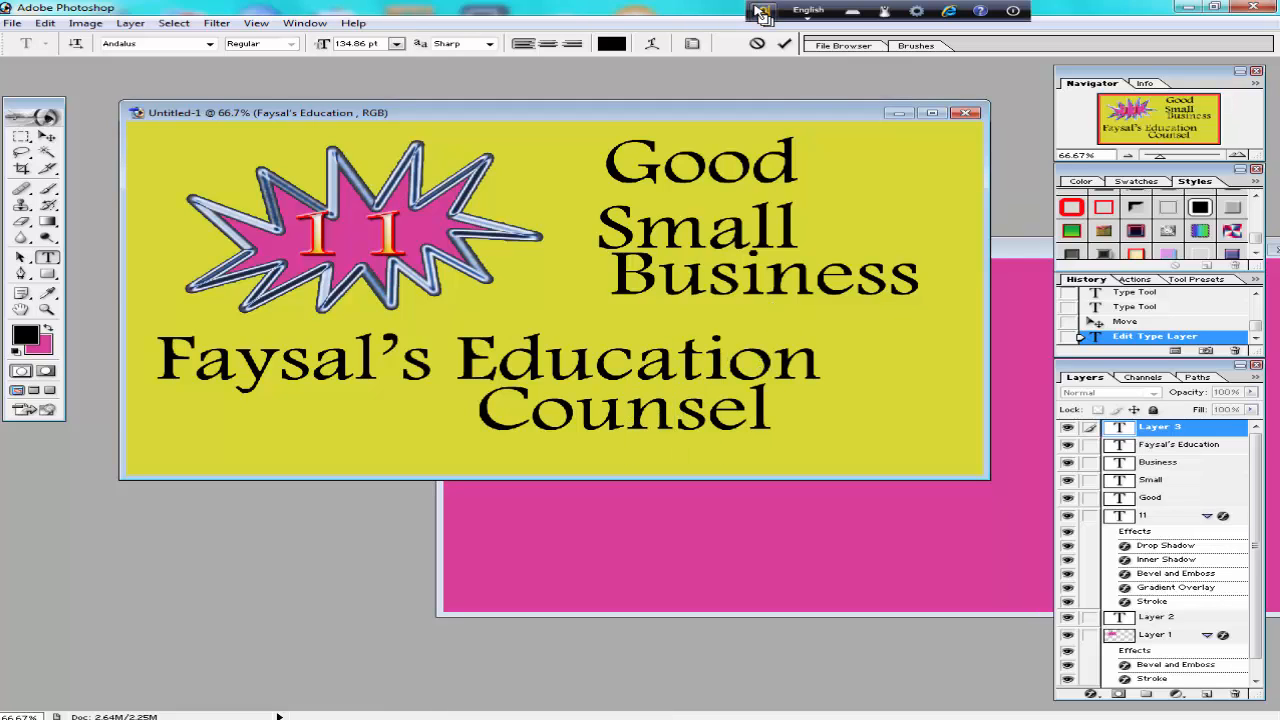
{"action": "left_click", "coordinate": [784, 43]}
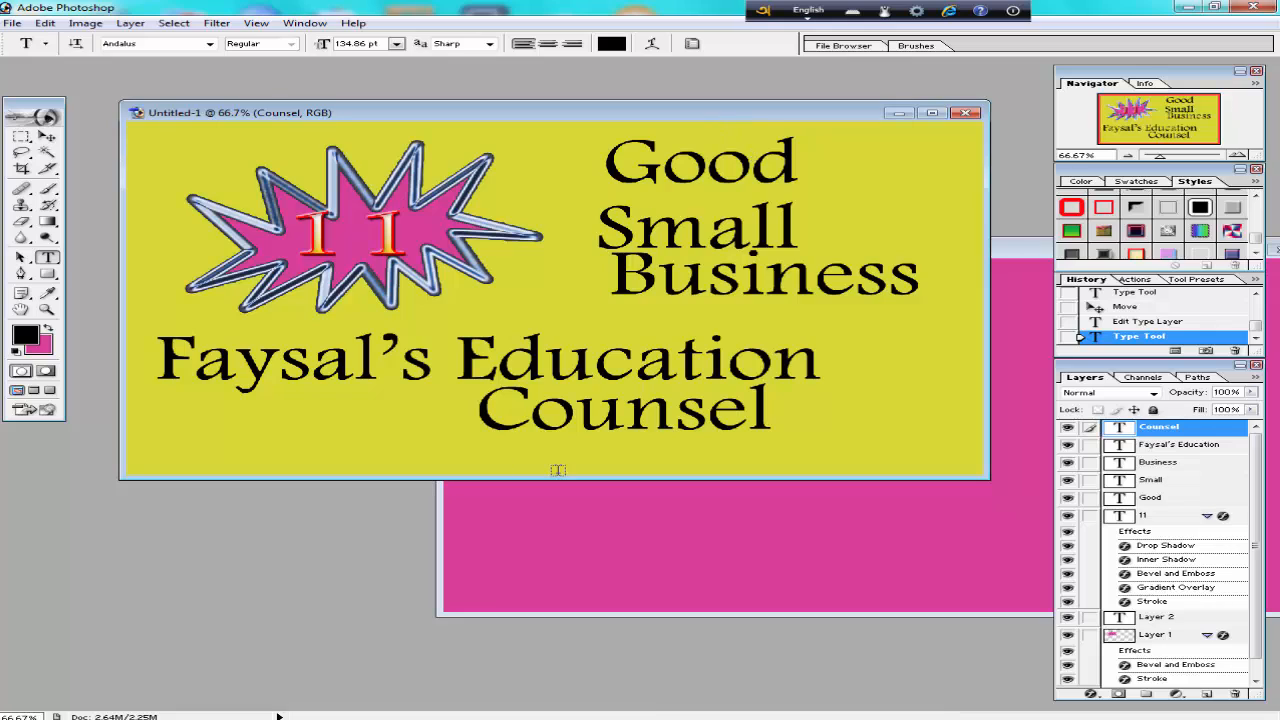
Apply the green-to-yellow gradient style with red stroke to Counsel and the Education line, dismissing the Windows color scheme prompt.
{"action": "left_click", "coordinate": [1071, 231]}
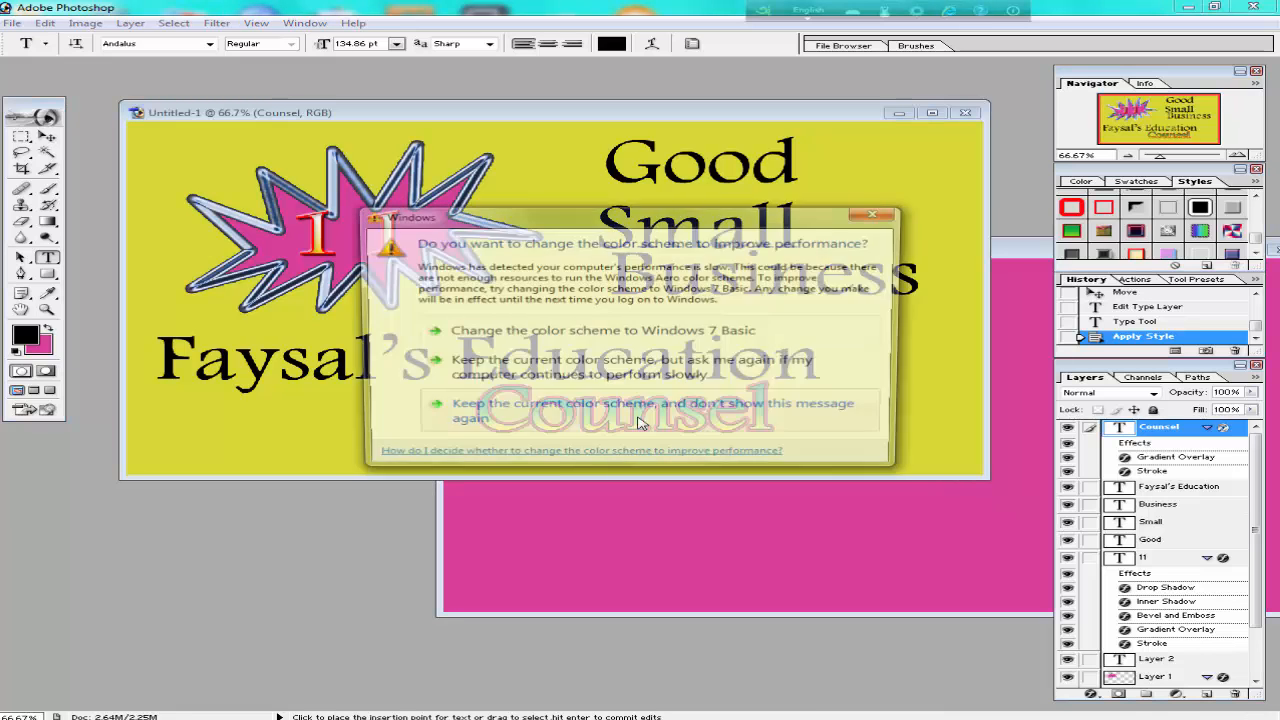
{"action": "left_click", "coordinate": [875, 215]}
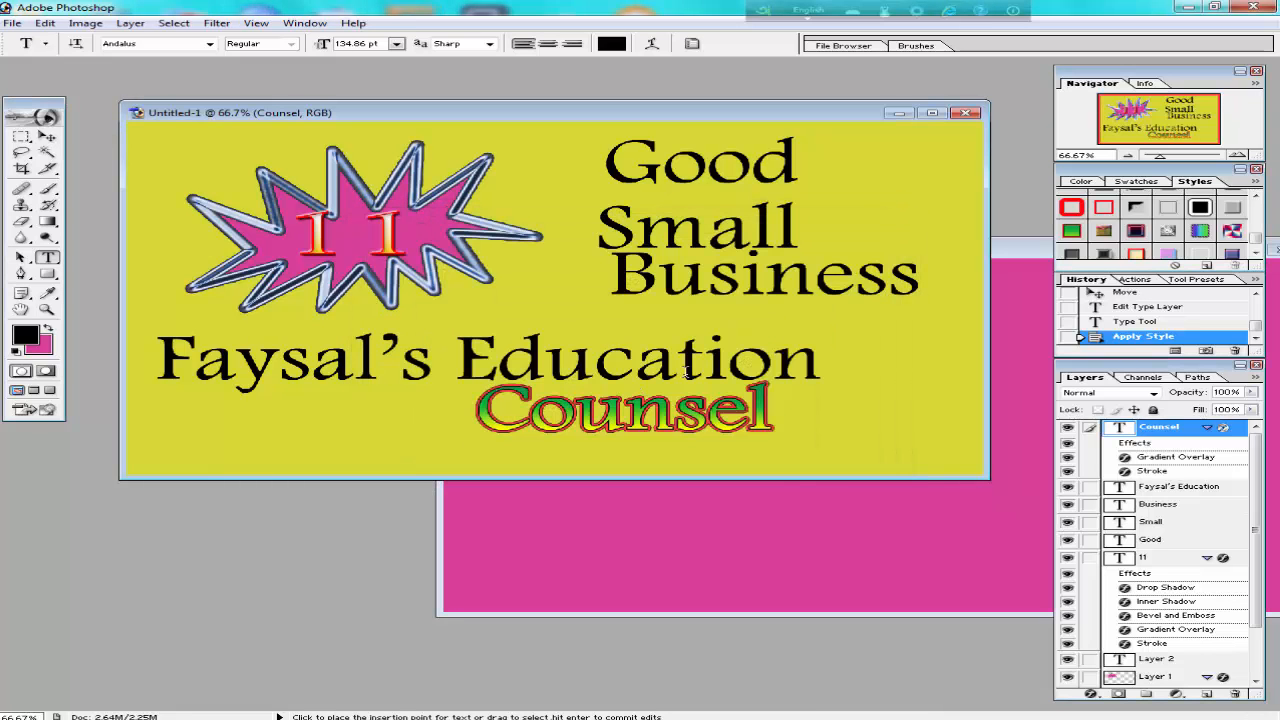
{"action": "left_click", "coordinate": [1176, 486]}
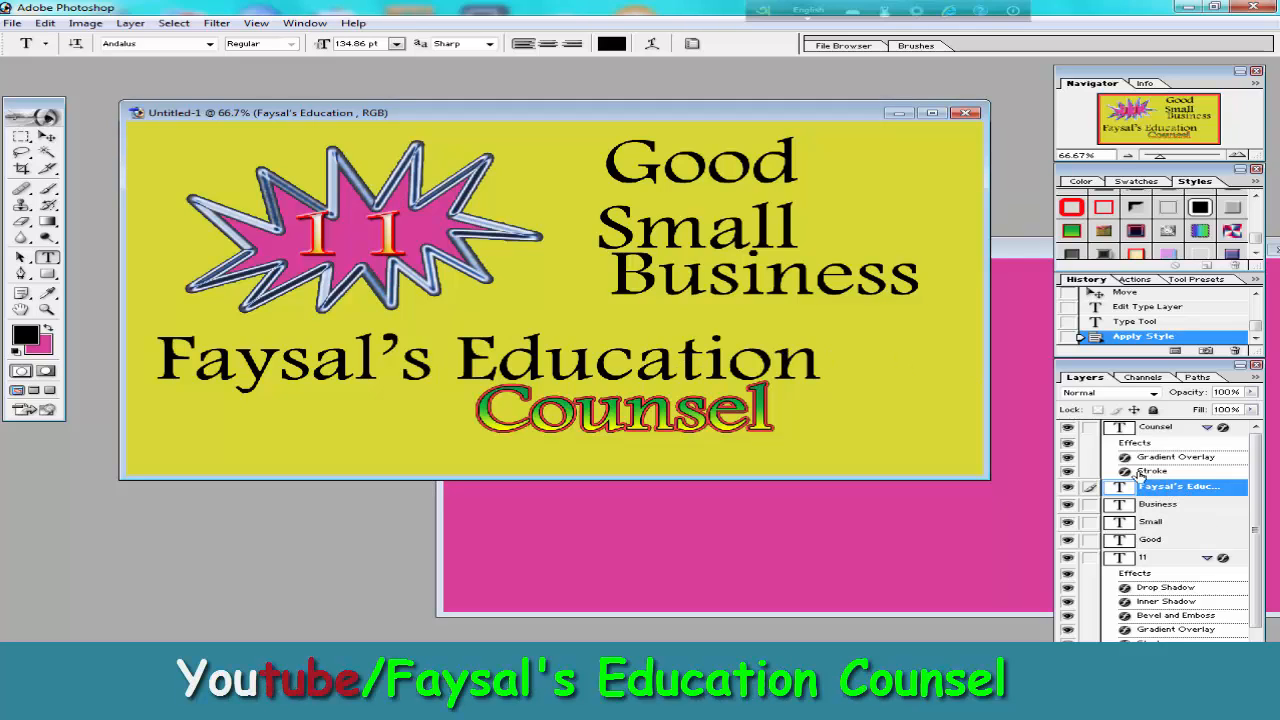
{"action": "double_click", "coordinate": [1160, 487]}
{"action": "key", "text": "Return"}
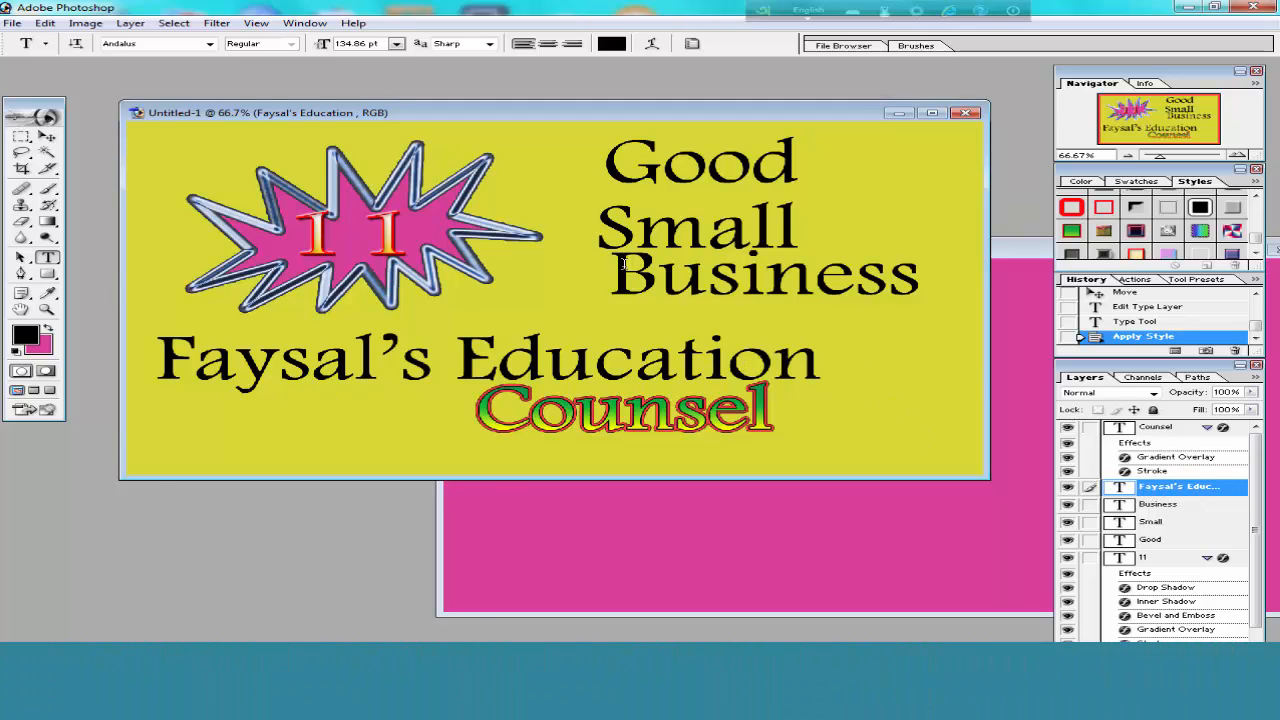
{"action": "left_click", "coordinate": [1111, 230]}
{"action": "left_click", "coordinate": [1097, 230]}
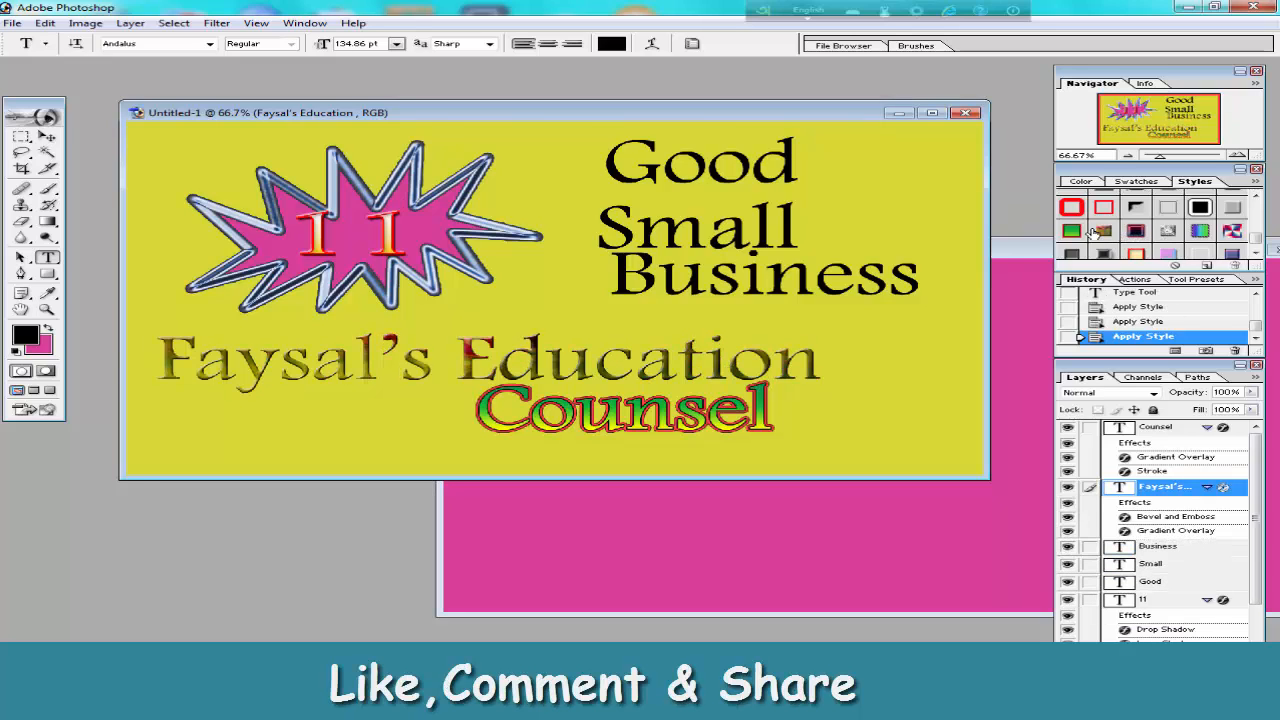
{"action": "left_click", "coordinate": [1072, 231]}
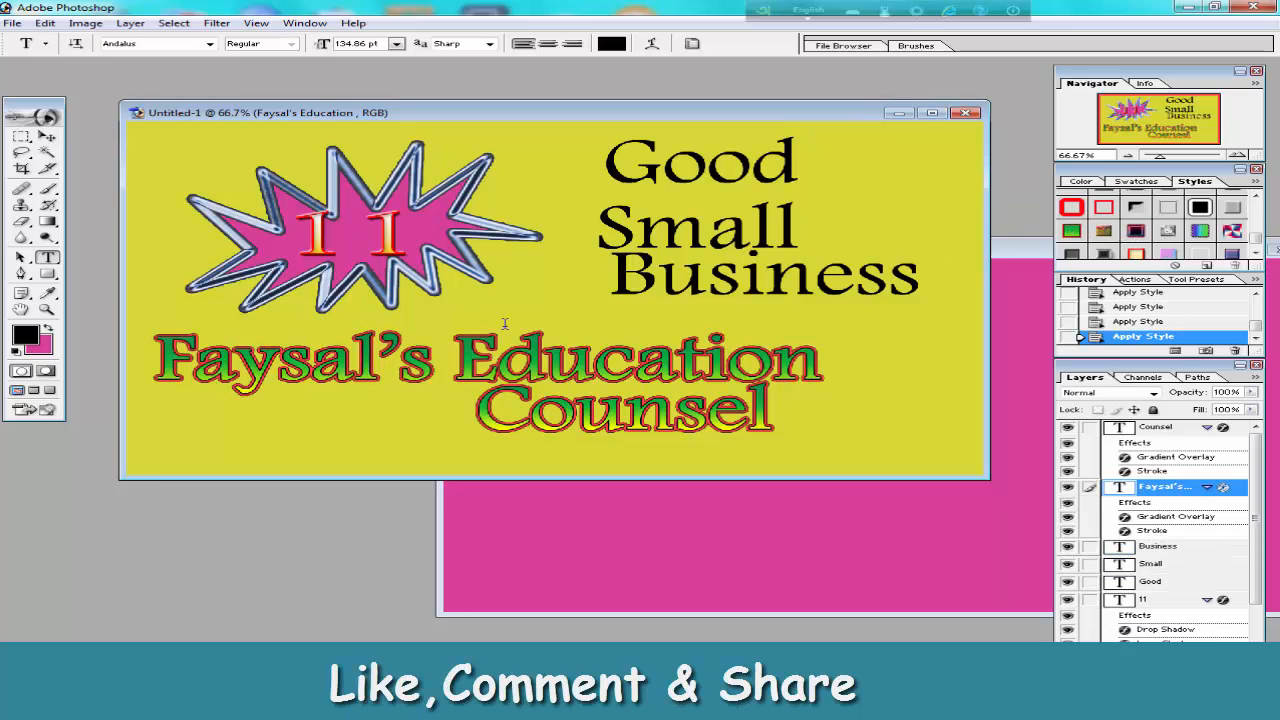
Apply the same green-to-yellow gradient style with red stroke to the Business, Small and Good text layers.
{"action": "left_click", "coordinate": [1158, 546]}
{"action": "left_click", "coordinate": [1072, 231]}
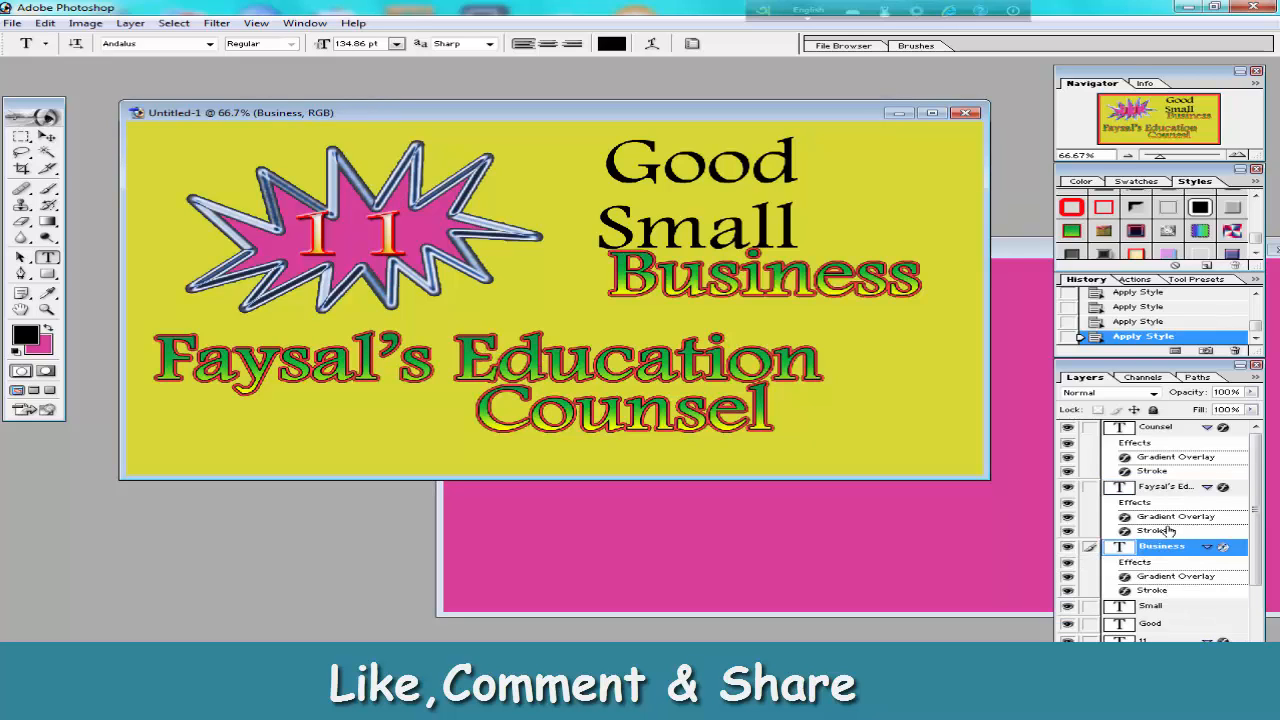
{"action": "left_click", "coordinate": [1158, 427]}
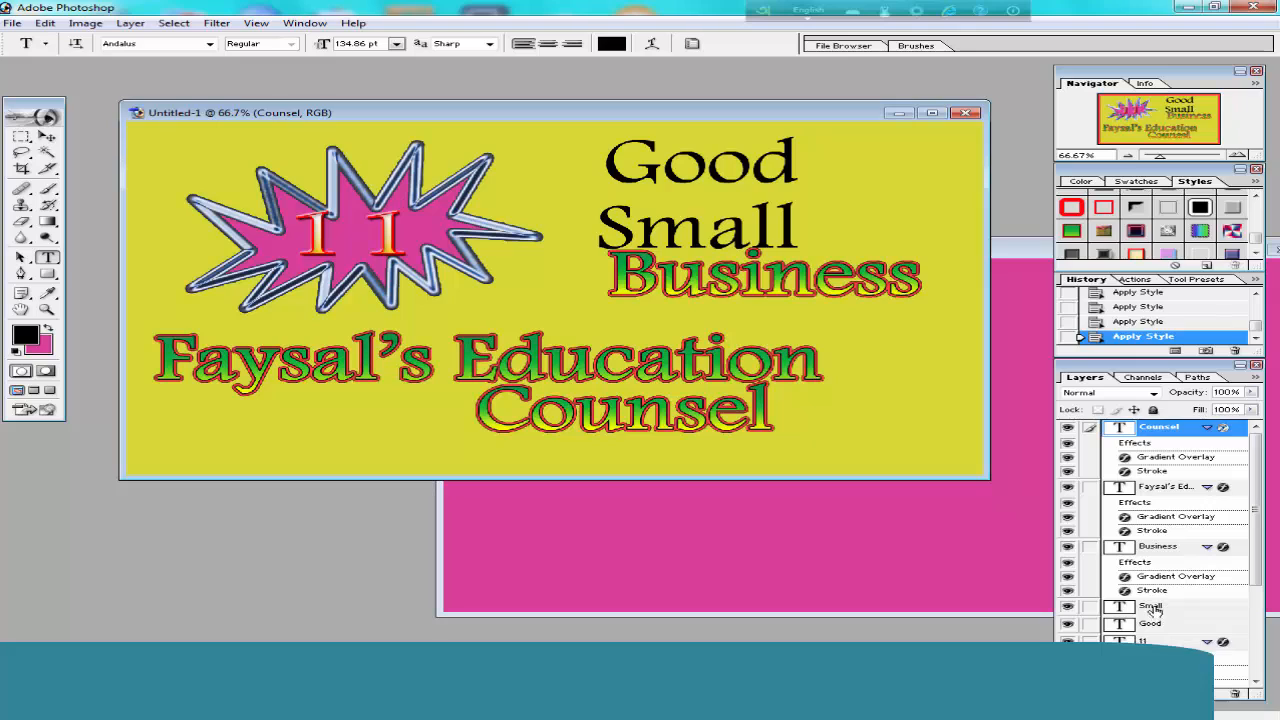
{"action": "left_click", "coordinate": [1155, 606]}
{"action": "left_click", "coordinate": [1072, 231]}
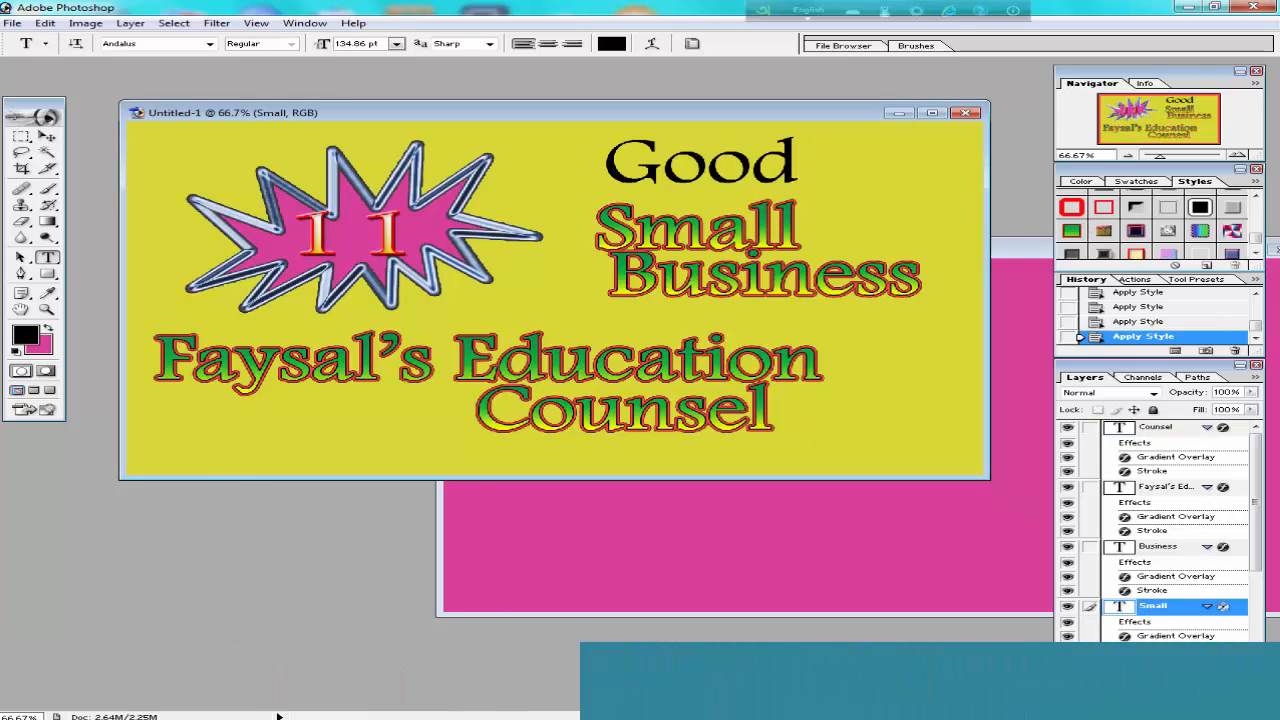
{"action": "left_click", "coordinate": [1150, 665]}
{"action": "left_click", "coordinate": [1073, 231]}
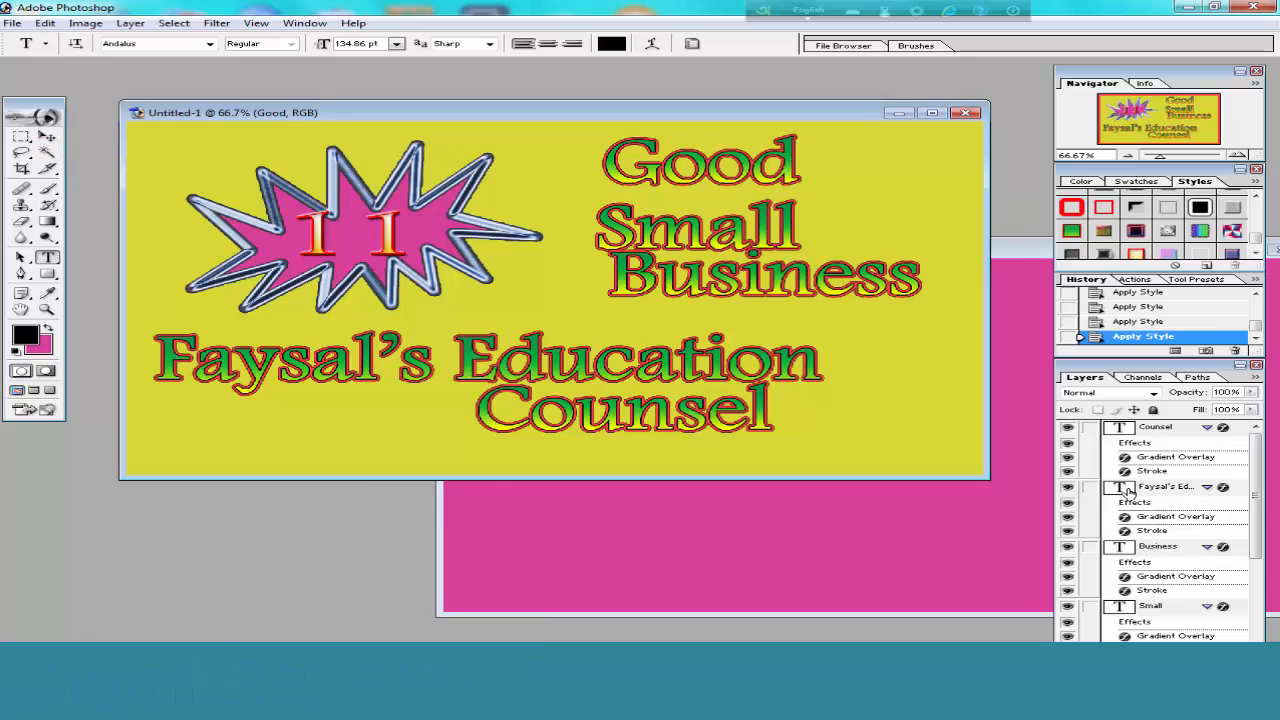
Restyle the starburst on Layer 1 with the green-to-yellow gradient and red stroke style.
{"action": "scroll", "coordinate": [1256, 560], "scroll_direction": "down", "scroll_amount": 5}
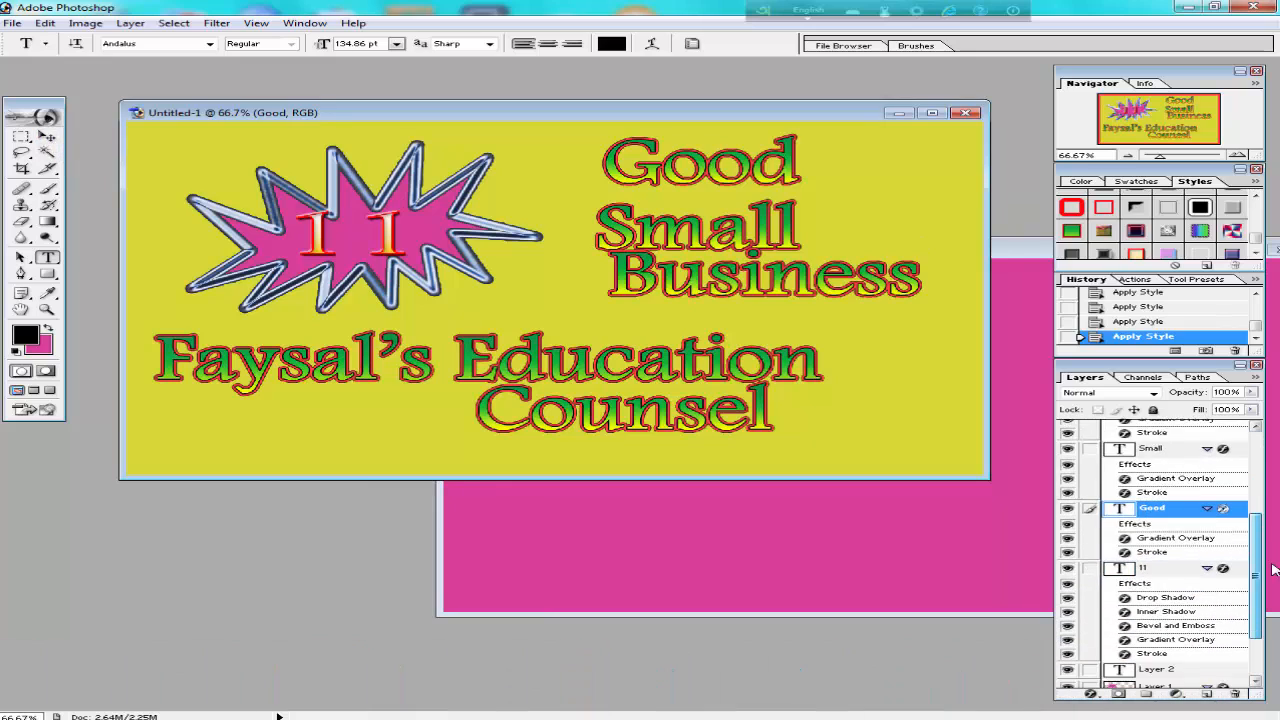
{"action": "left_click", "coordinate": [1158, 620]}
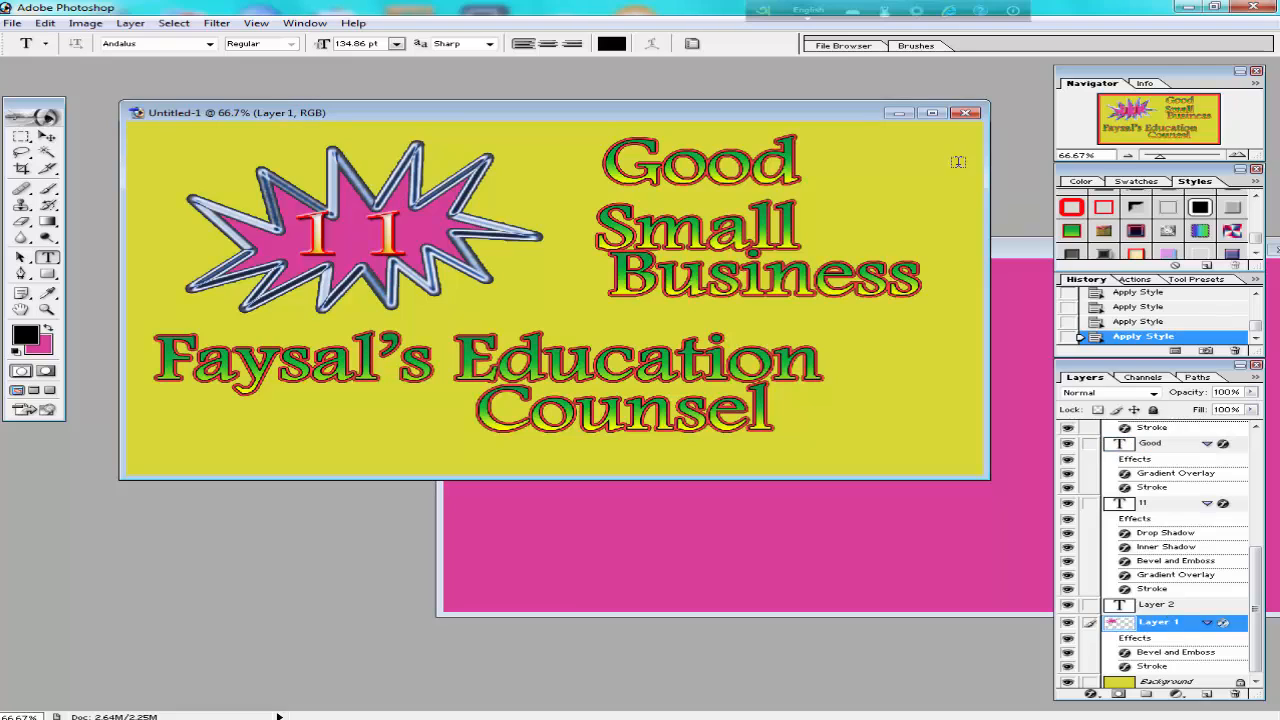
{"action": "left_click", "coordinate": [1072, 231]}
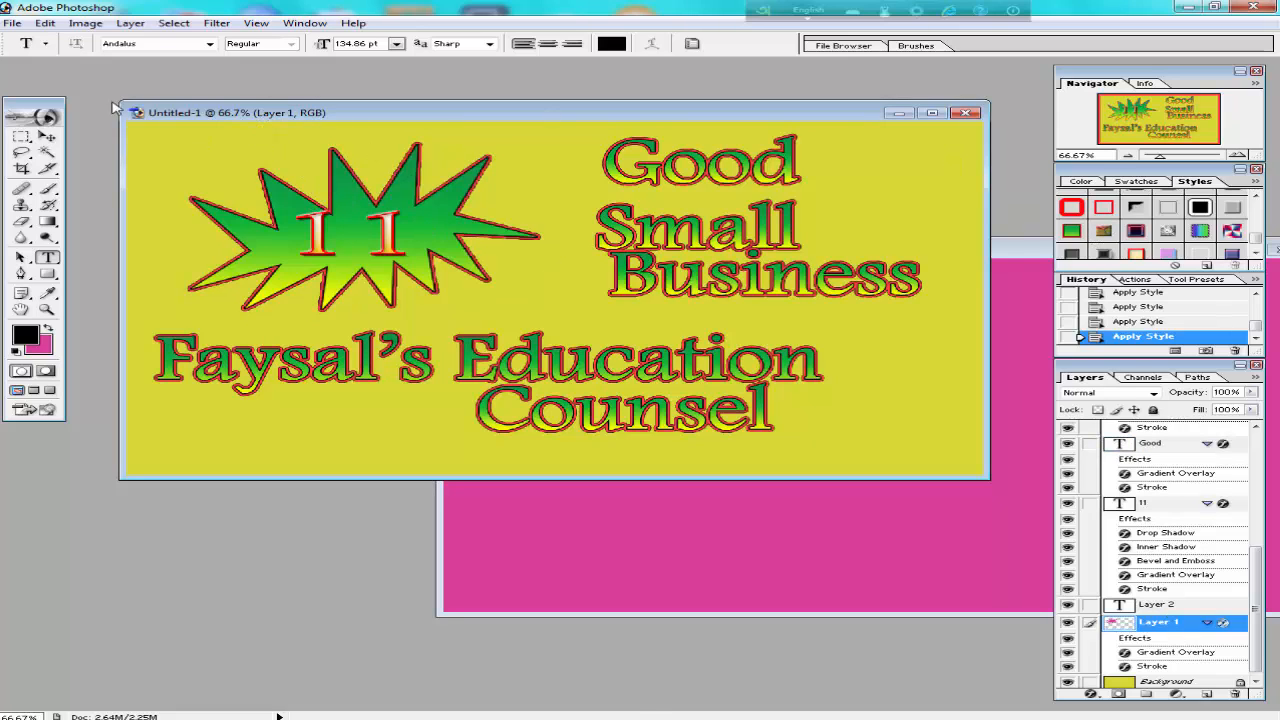
Move the Good text left and slightly down, close to the starburst's upper-right spikes.
{"action": "key", "text": "v"}
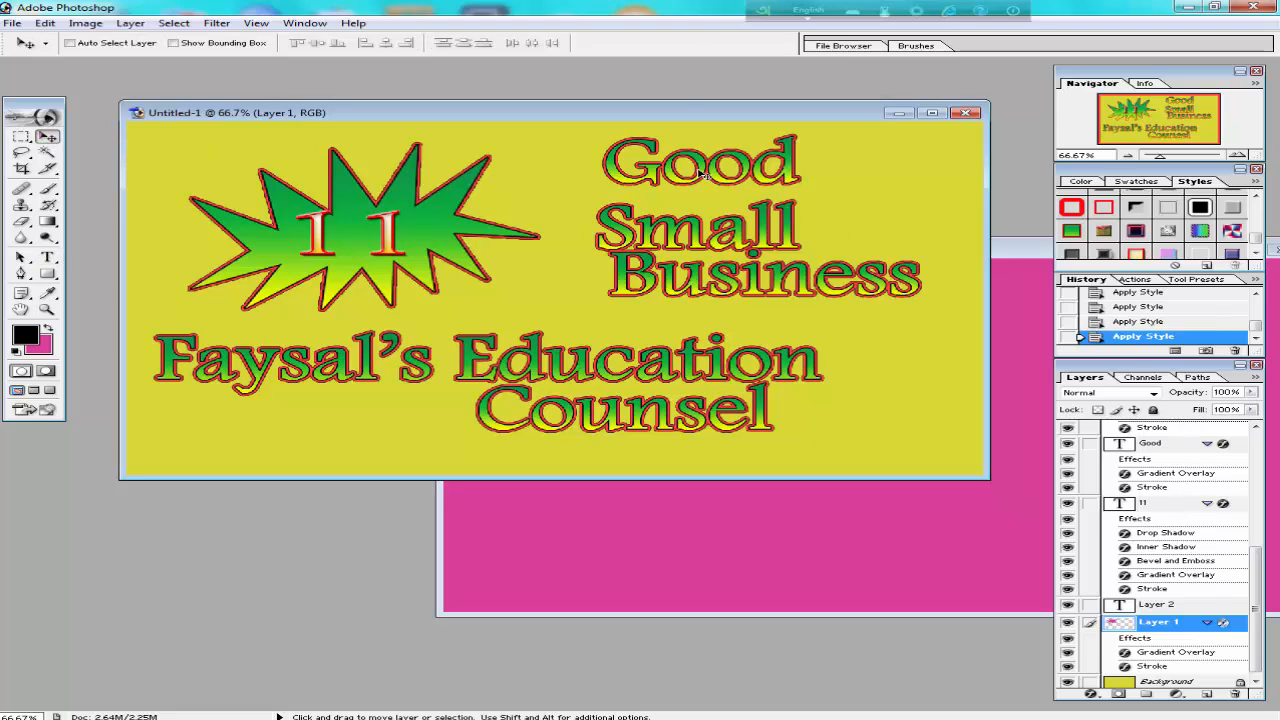
{"action": "left_click", "coordinate": [47, 257]}
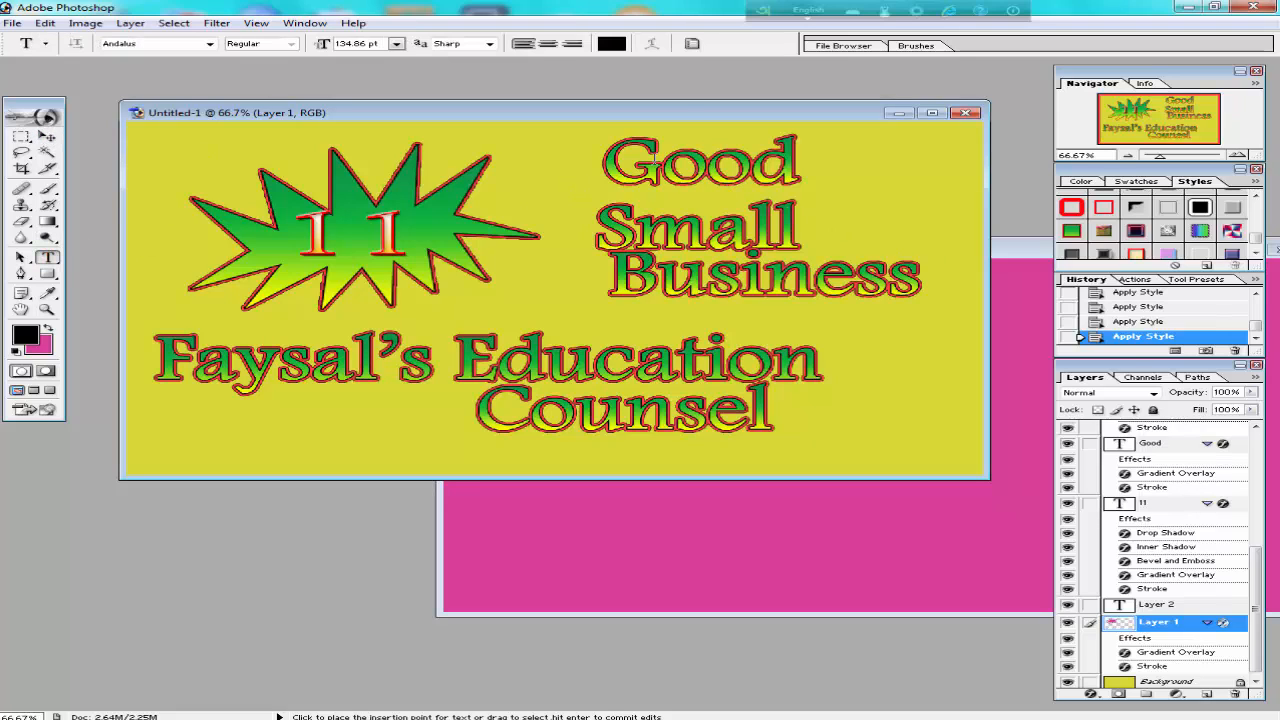
{"action": "left_click", "coordinate": [47, 136]}
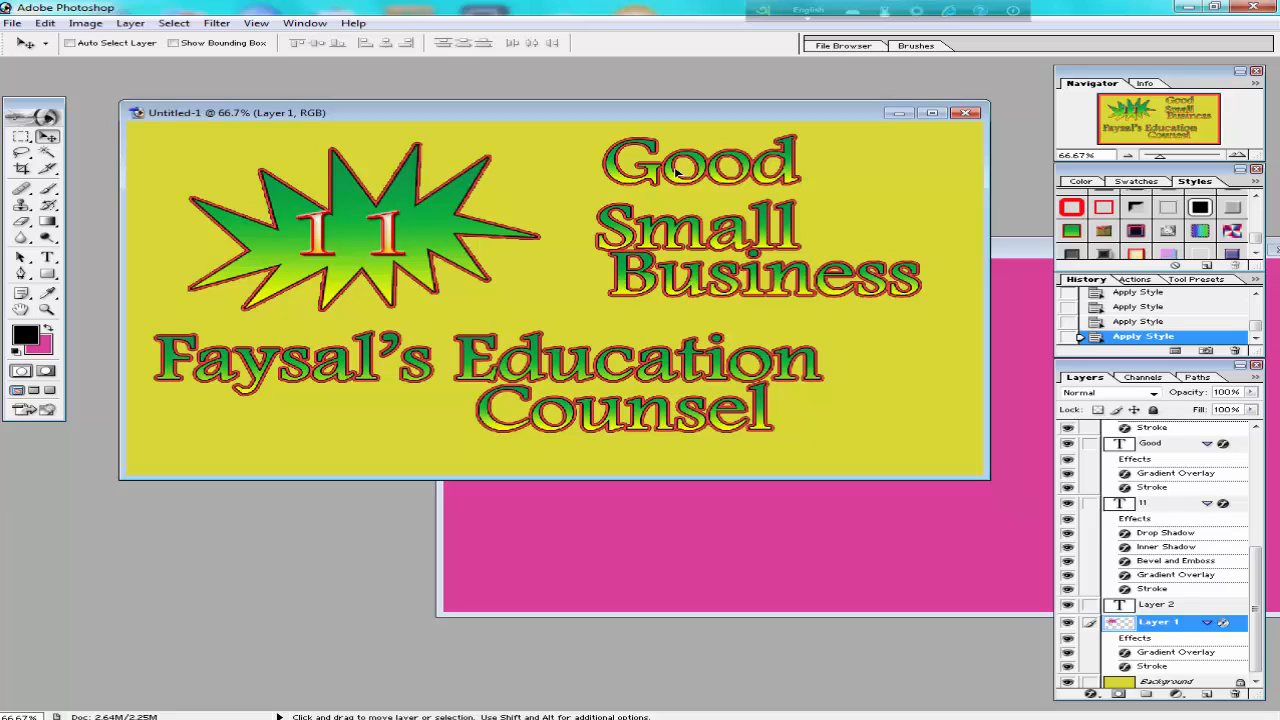
{"action": "mouse_move", "coordinate": [683, 173]}
{"action": "left_mouse_down"}
{"action": "mouse_move", "coordinate": [632, 180]}
{"action": "mouse_move", "coordinate": [685, 170]}
{"action": "left_mouse_up"}
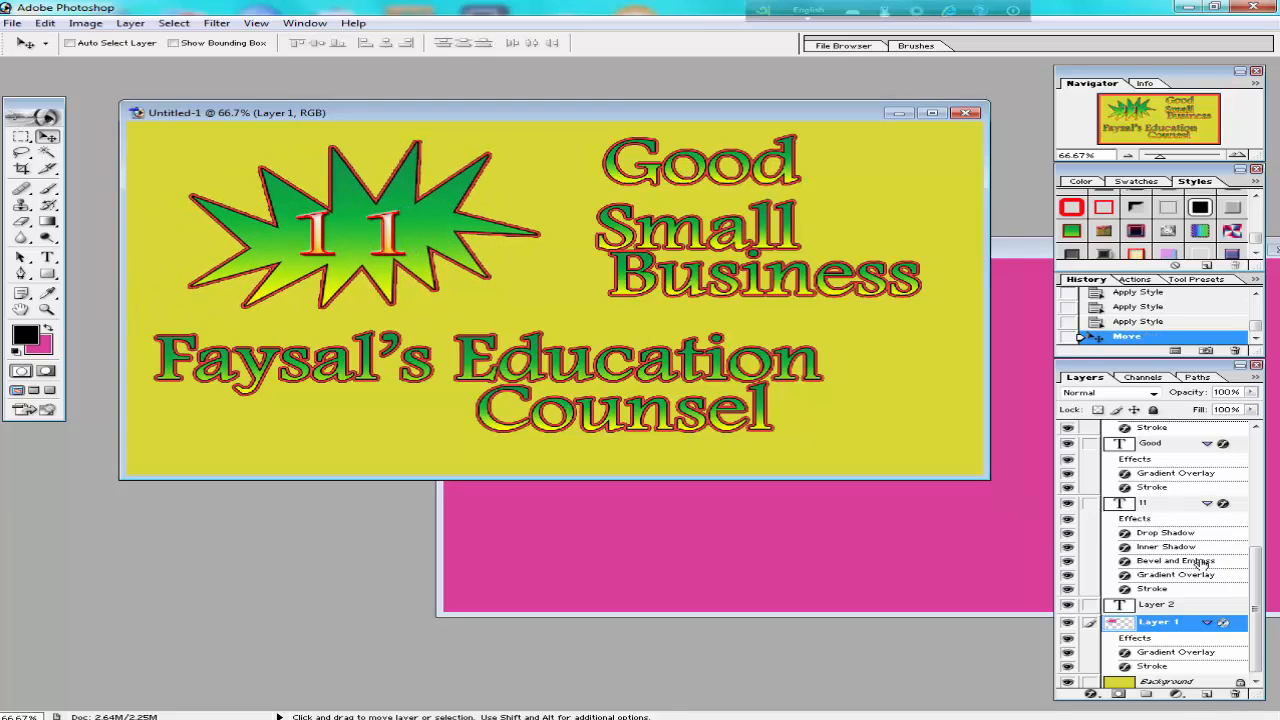
{"action": "left_click", "coordinate": [1150, 443]}
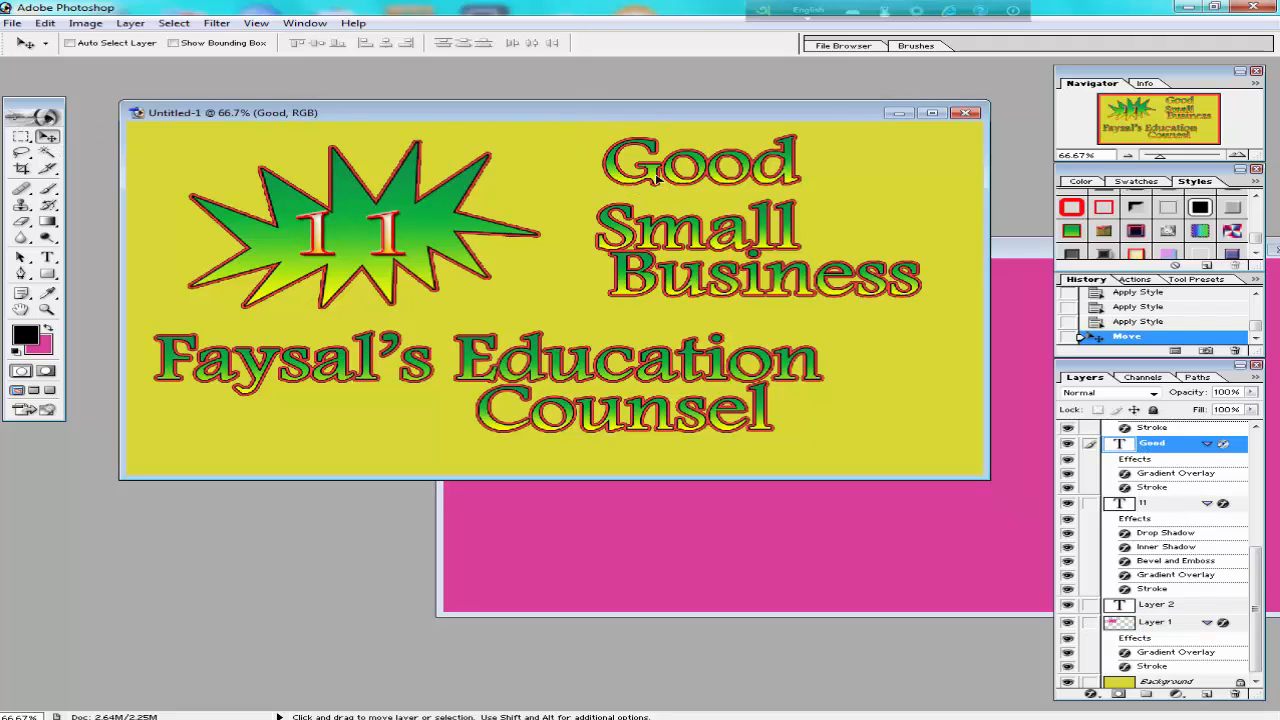
{"action": "left_click_drag", "start_coordinate": [657, 178], "coordinate": [575, 186]}
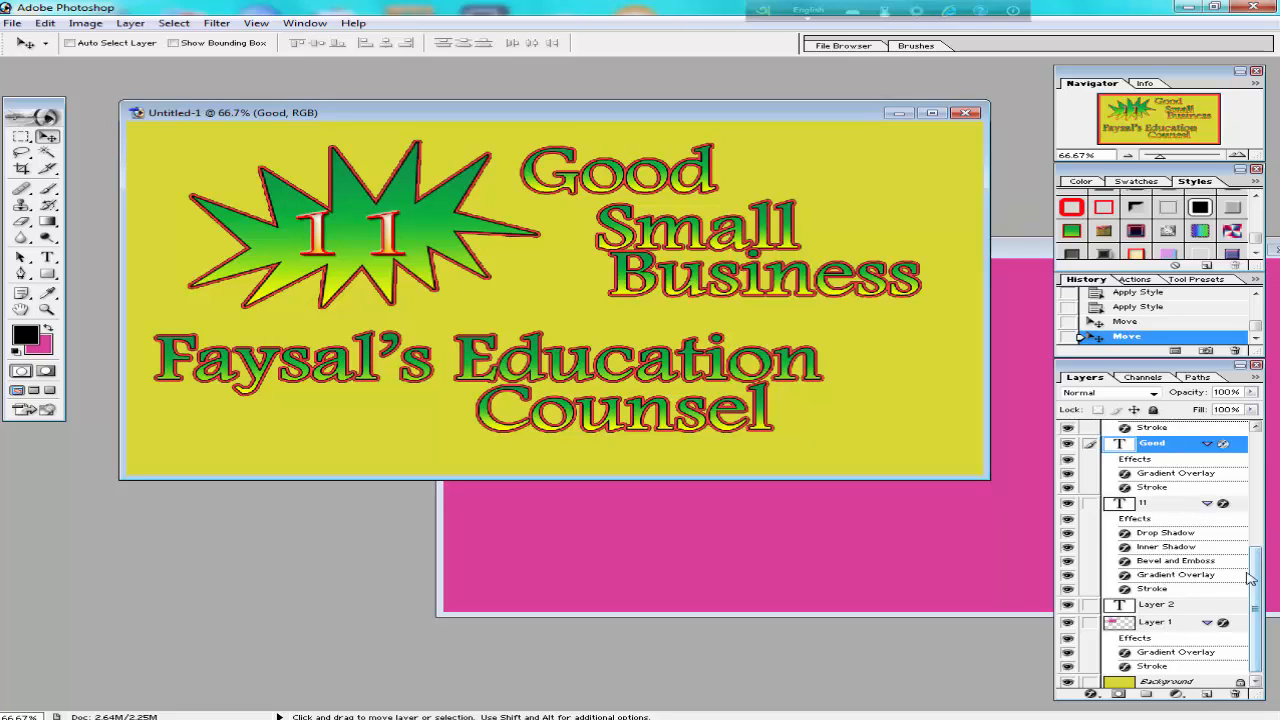
Move Small right so it starts near the end of Good, and shift Business slightly left and down.
{"action": "scroll", "coordinate": [1250, 578], "scroll_direction": "up", "scroll_amount": 3}
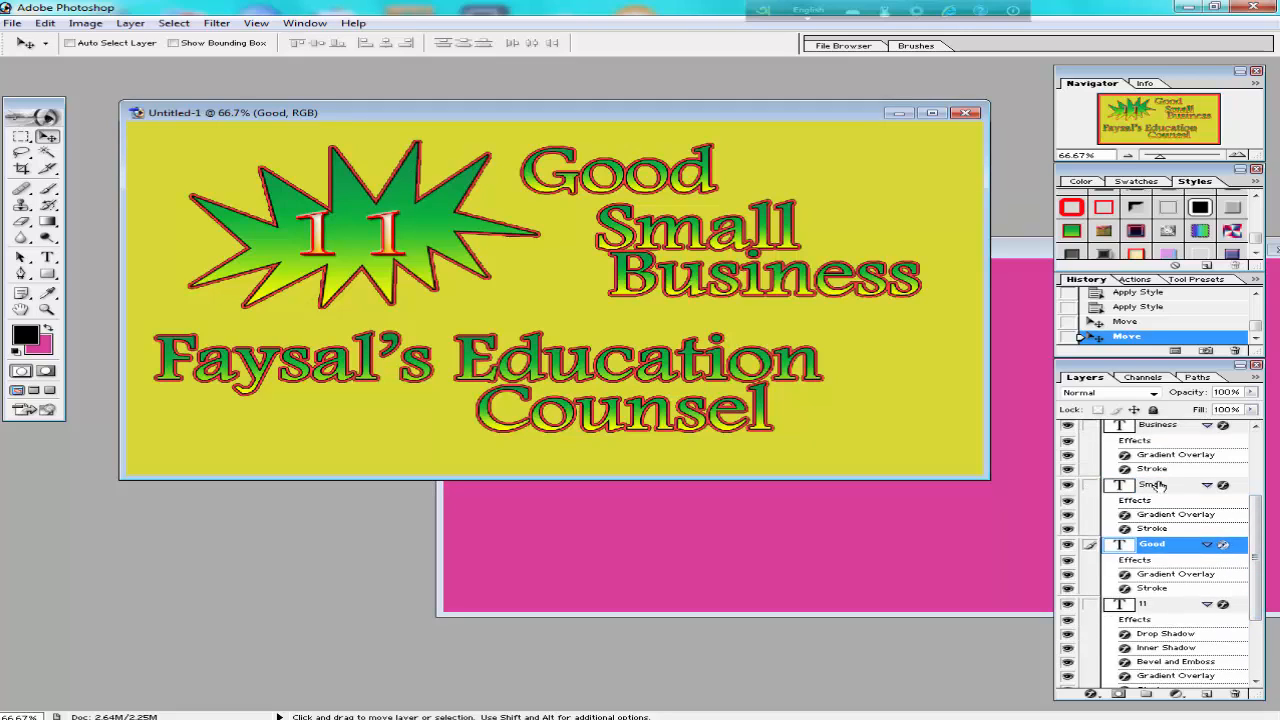
{"action": "left_click", "coordinate": [1158, 486]}
{"action": "left_click_drag", "start_coordinate": [678, 236], "coordinate": [782, 236]}
{"action": "left_click", "coordinate": [1170, 427]}
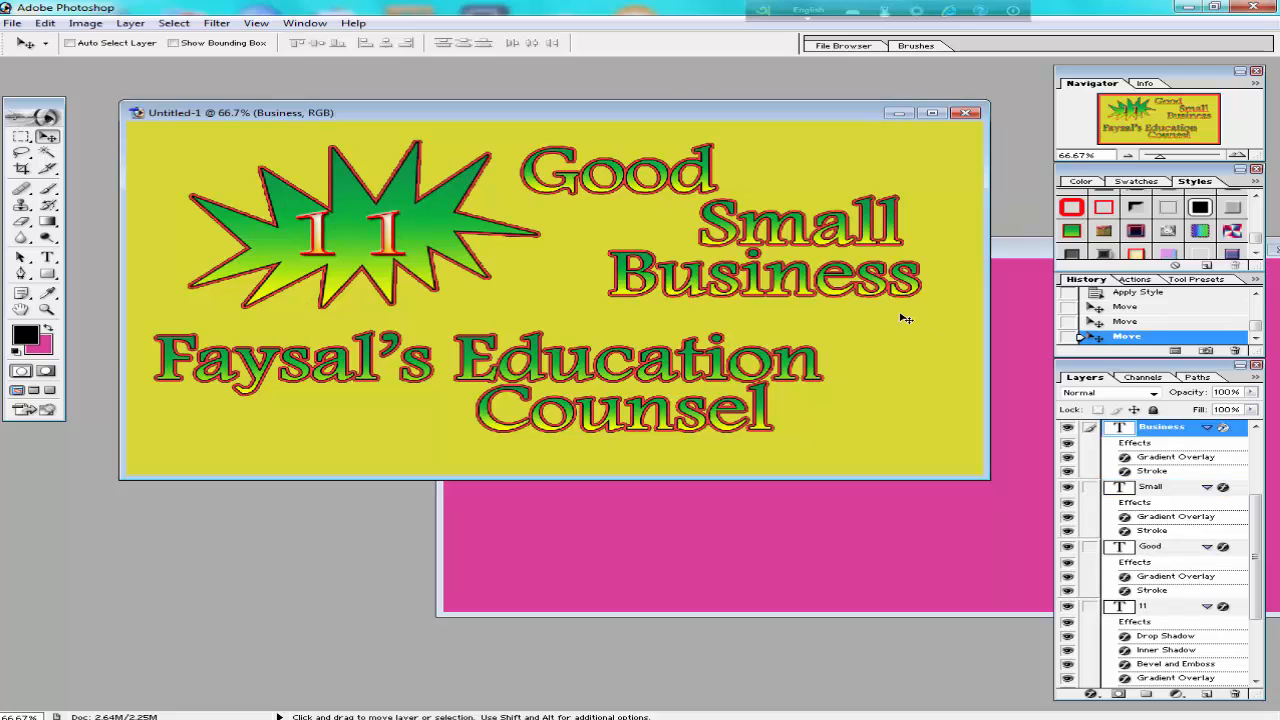
{"action": "left_click_drag", "start_coordinate": [832, 287], "coordinate": [788, 303]}
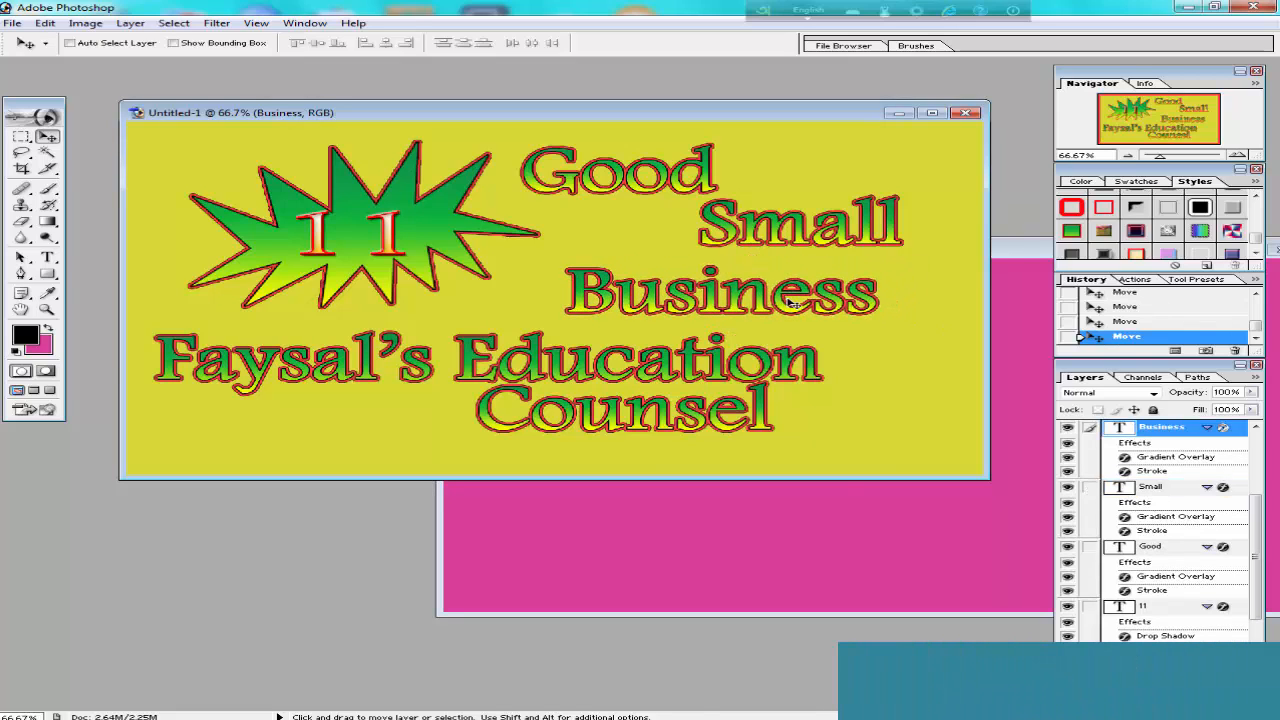
Enlarge the Business text to about 135% width and 141% height, extending it on both sides and downward.
{"action": "key", "text": "ctrl+t"}
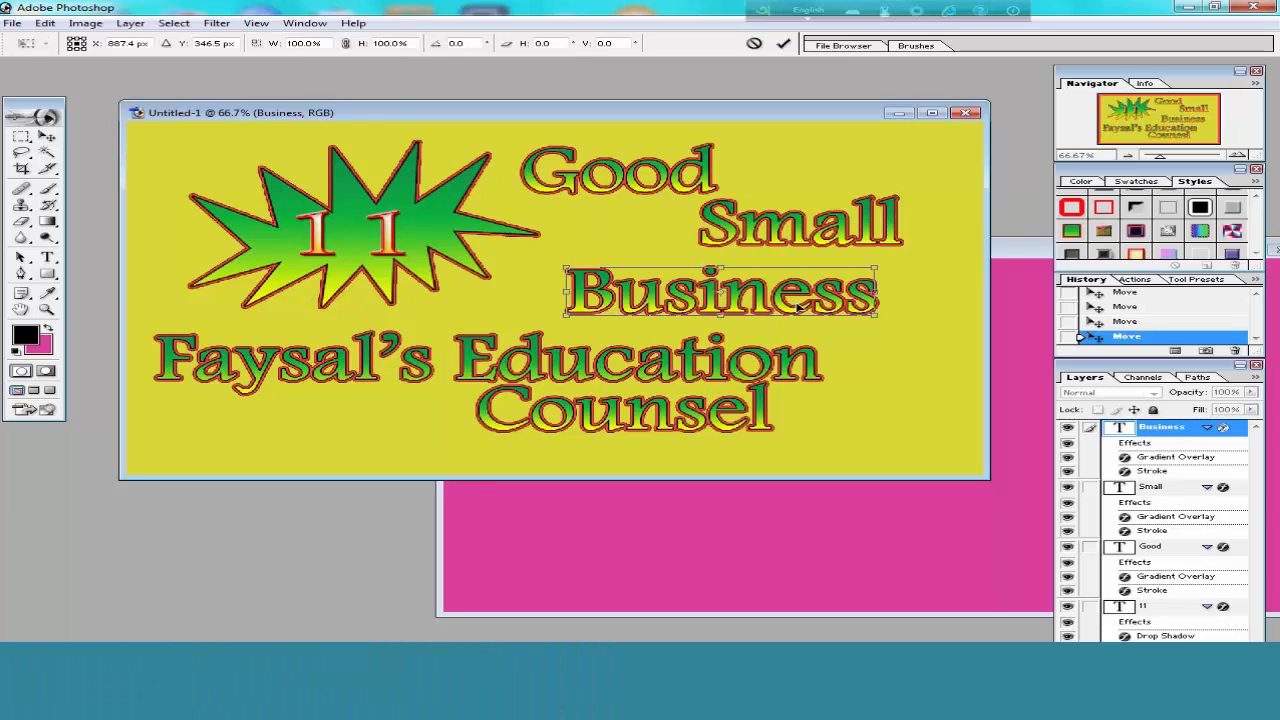
{"action": "left_click_drag", "start_coordinate": [880, 320], "coordinate": [943, 334]}
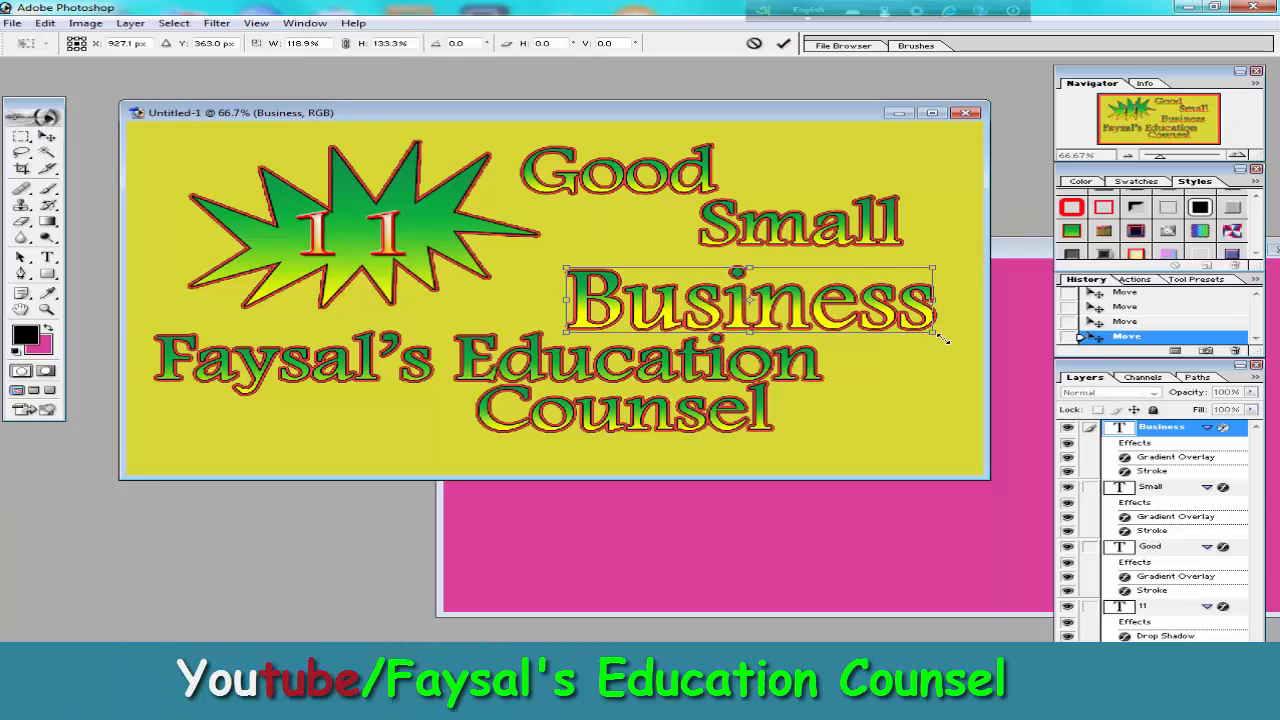
{"action": "left_click_drag", "start_coordinate": [566, 296], "coordinate": [526, 299]}
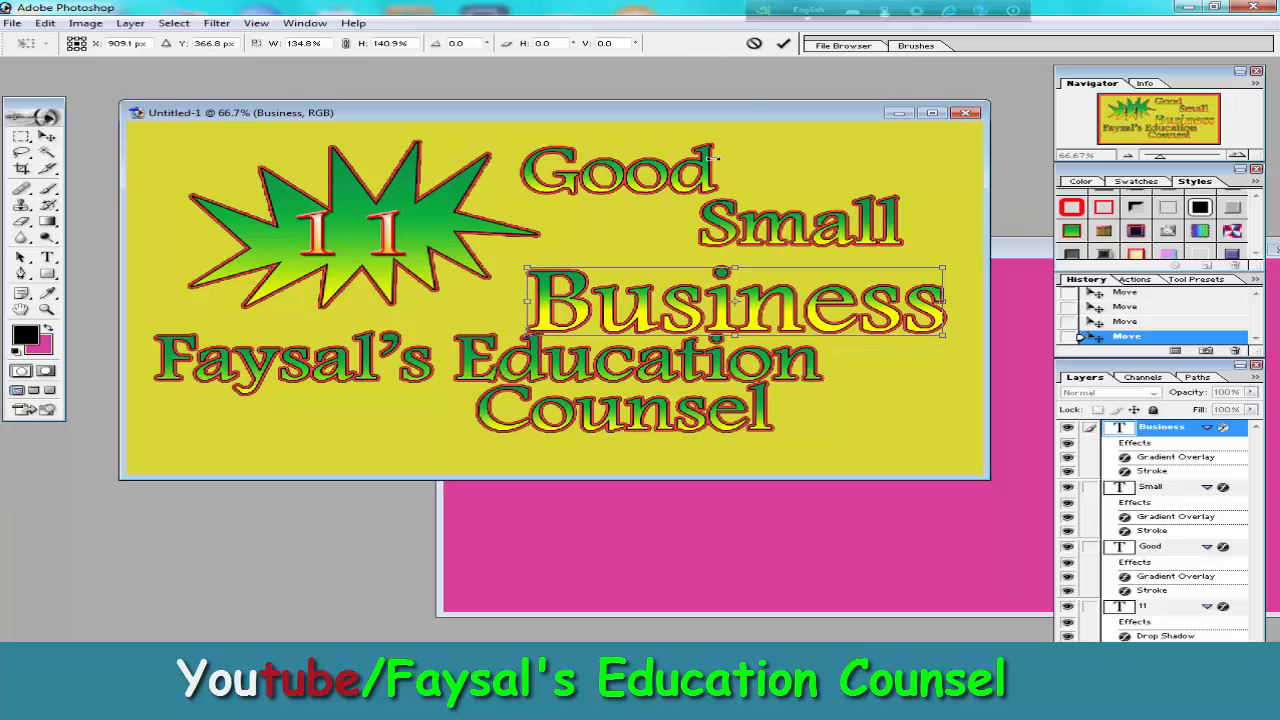
{"action": "left_click", "coordinate": [784, 44]}
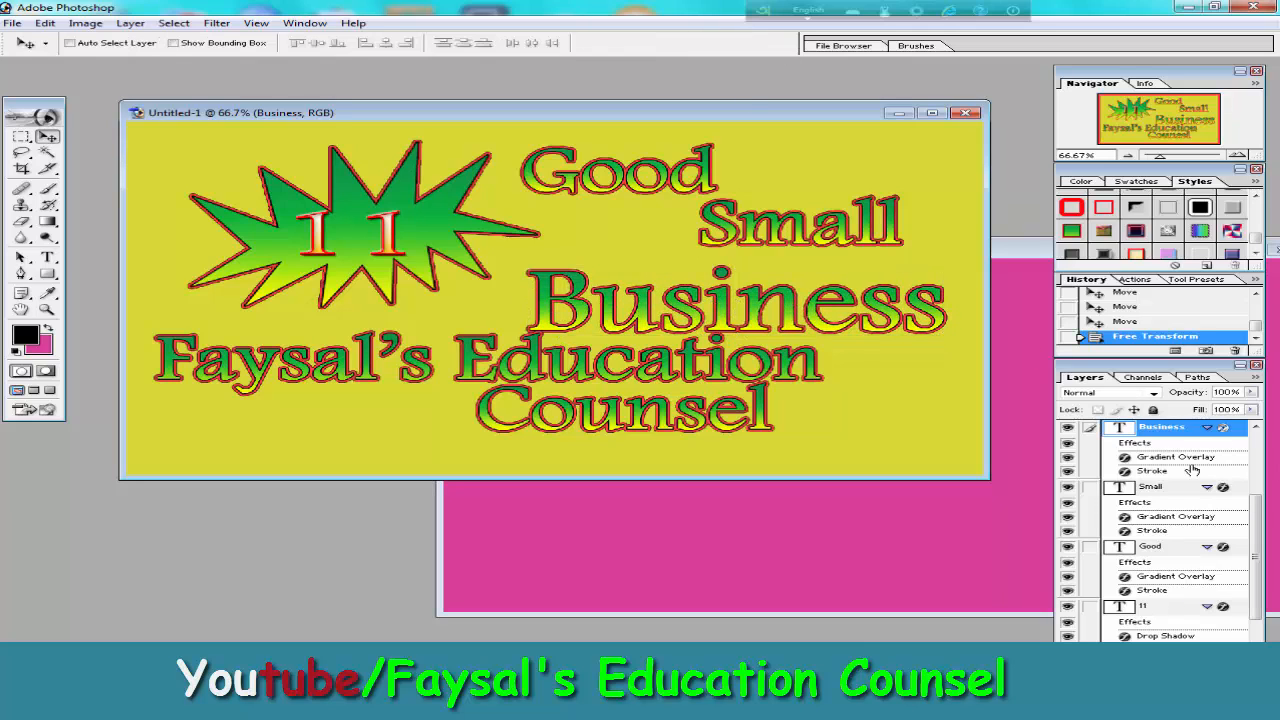
Scale the Faysal's Education text down to about 73.5% width and 59% height, keeping its lower-left corner in place.
{"action": "scroll", "coordinate": [1195, 460], "scroll_direction": "up", "scroll_amount": 2}
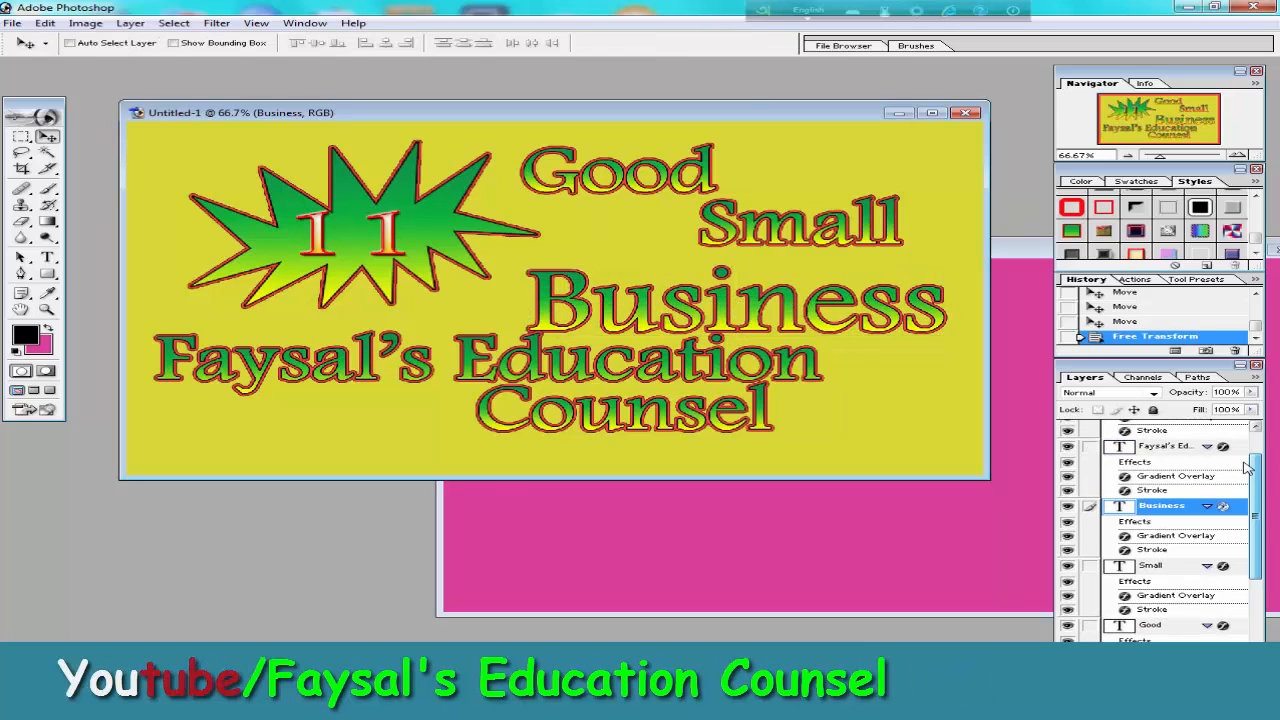
{"action": "left_click", "coordinate": [1170, 446]}
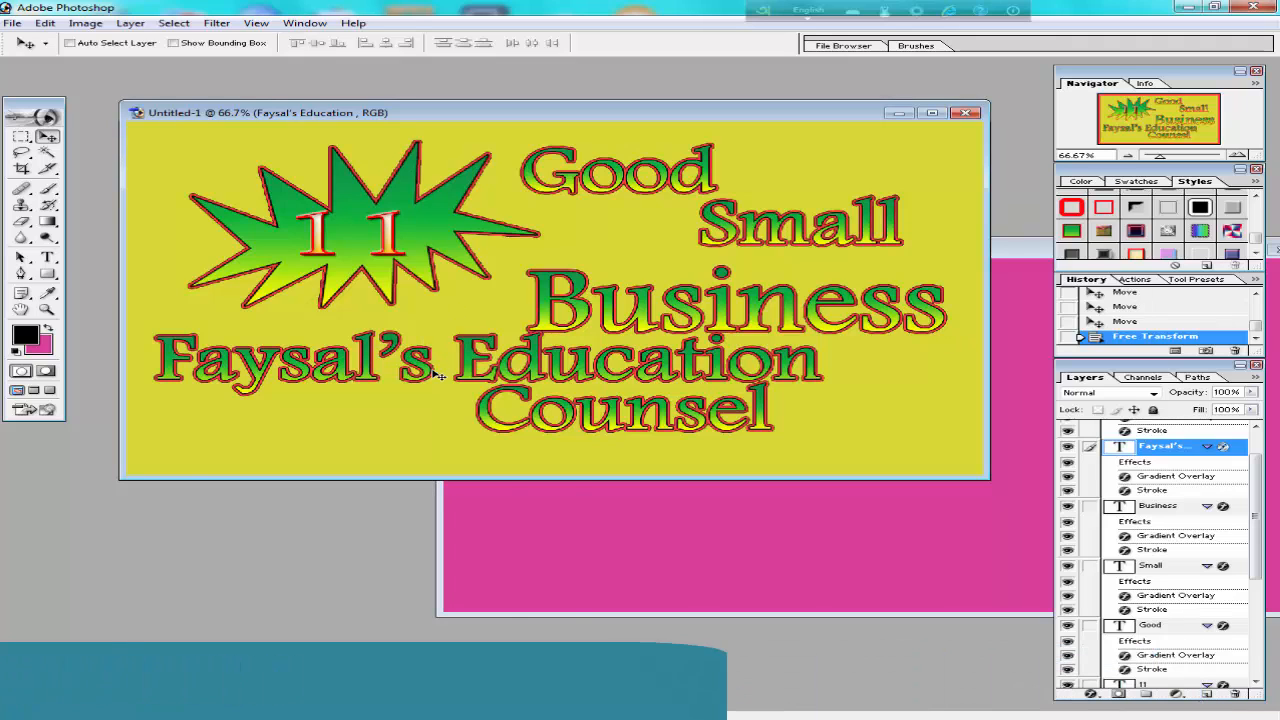
{"action": "key", "text": "ctrl+t"}
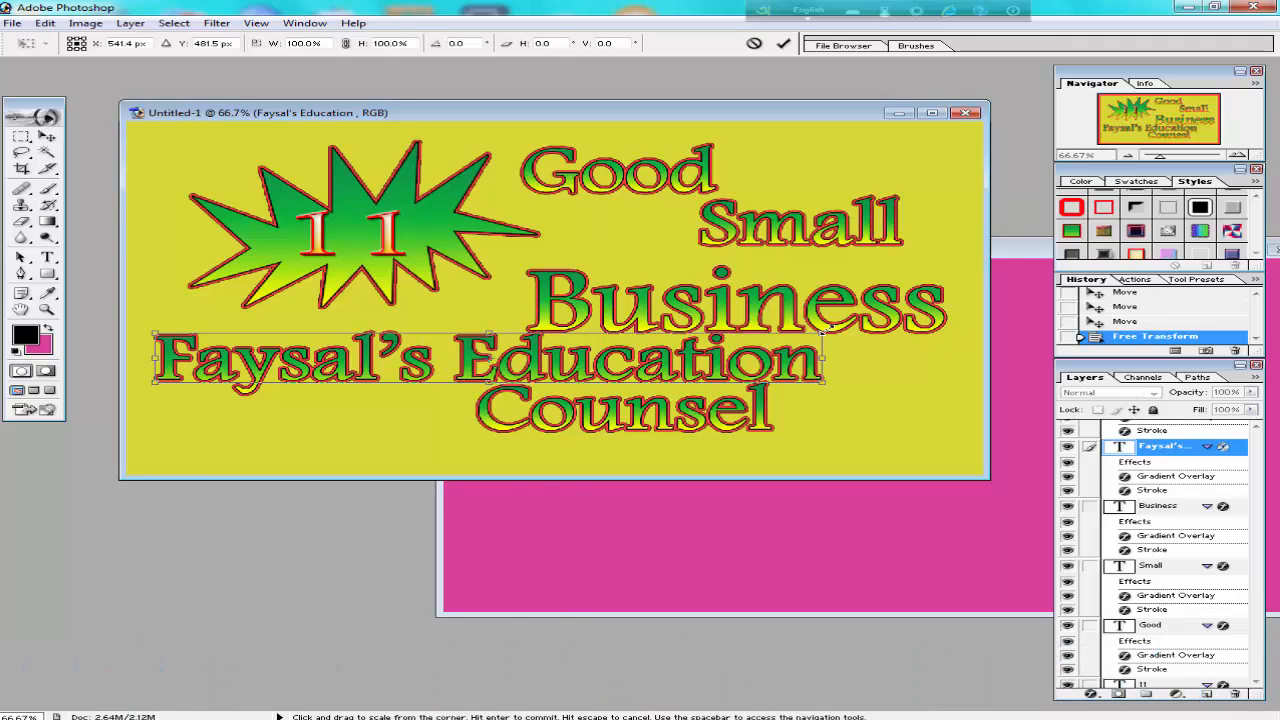
{"action": "left_click_drag", "start_coordinate": [822, 333], "coordinate": [645, 355]}
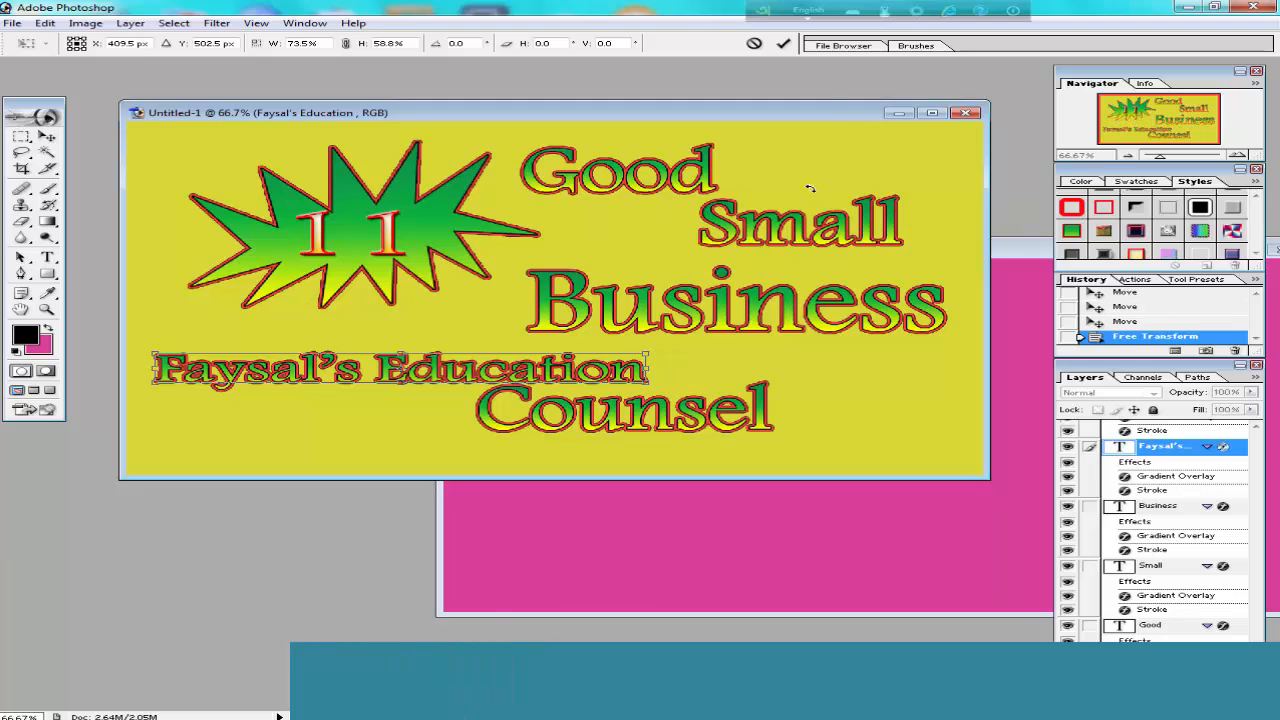
{"action": "left_click", "coordinate": [783, 43]}
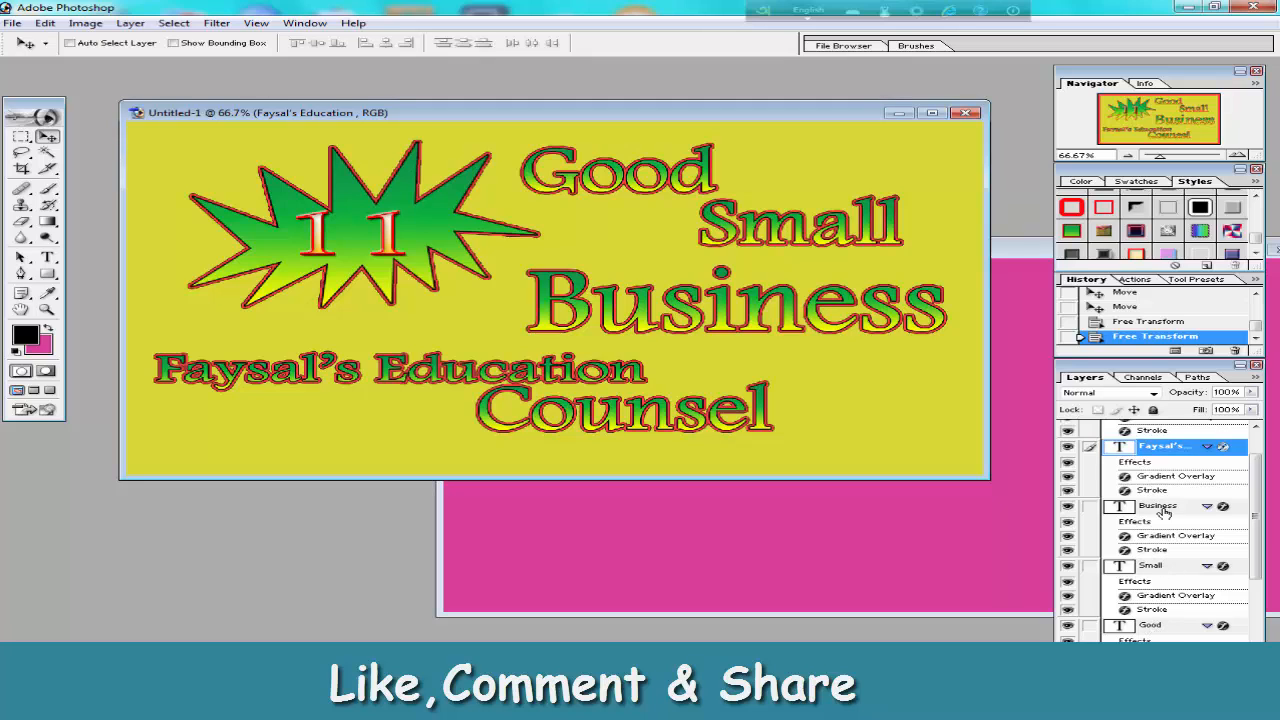
Move the Counsel text to the banner's lower-right area and shrink it to about 83% width and 65% height.
{"action": "scroll", "coordinate": [1175, 445], "scroll_direction": "up", "scroll_amount": 2}
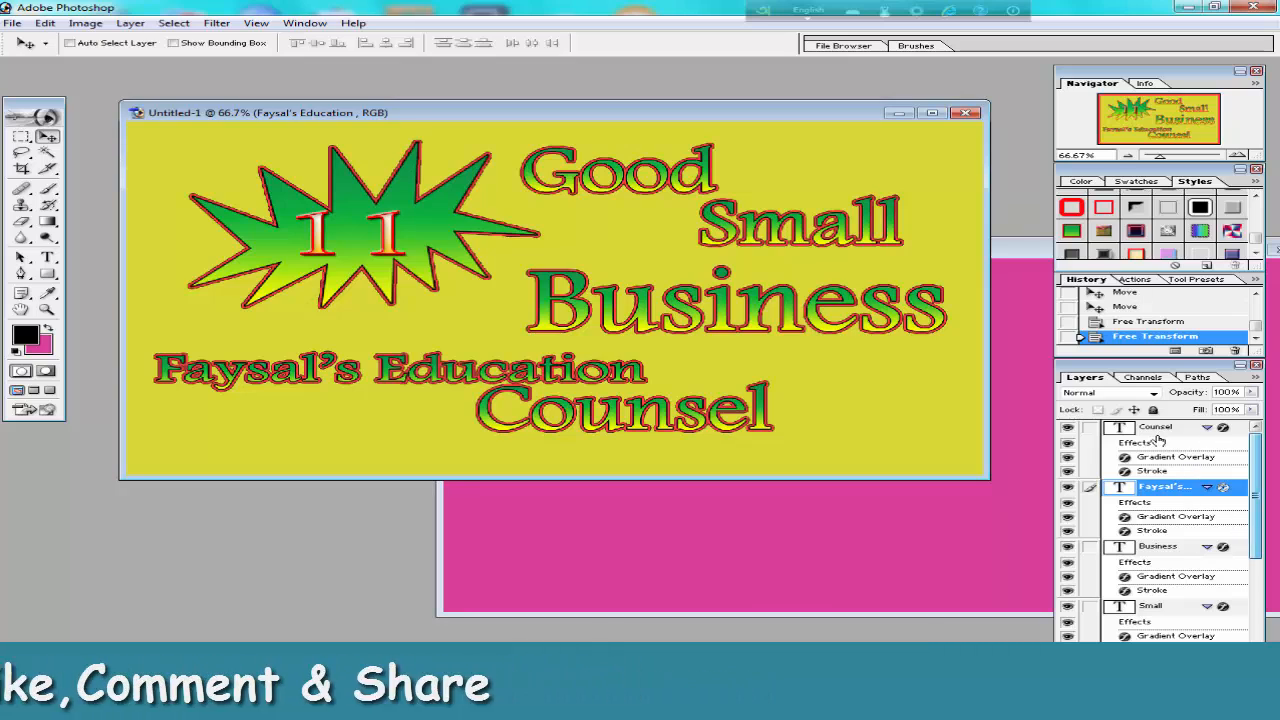
{"action": "left_click", "coordinate": [1152, 428]}
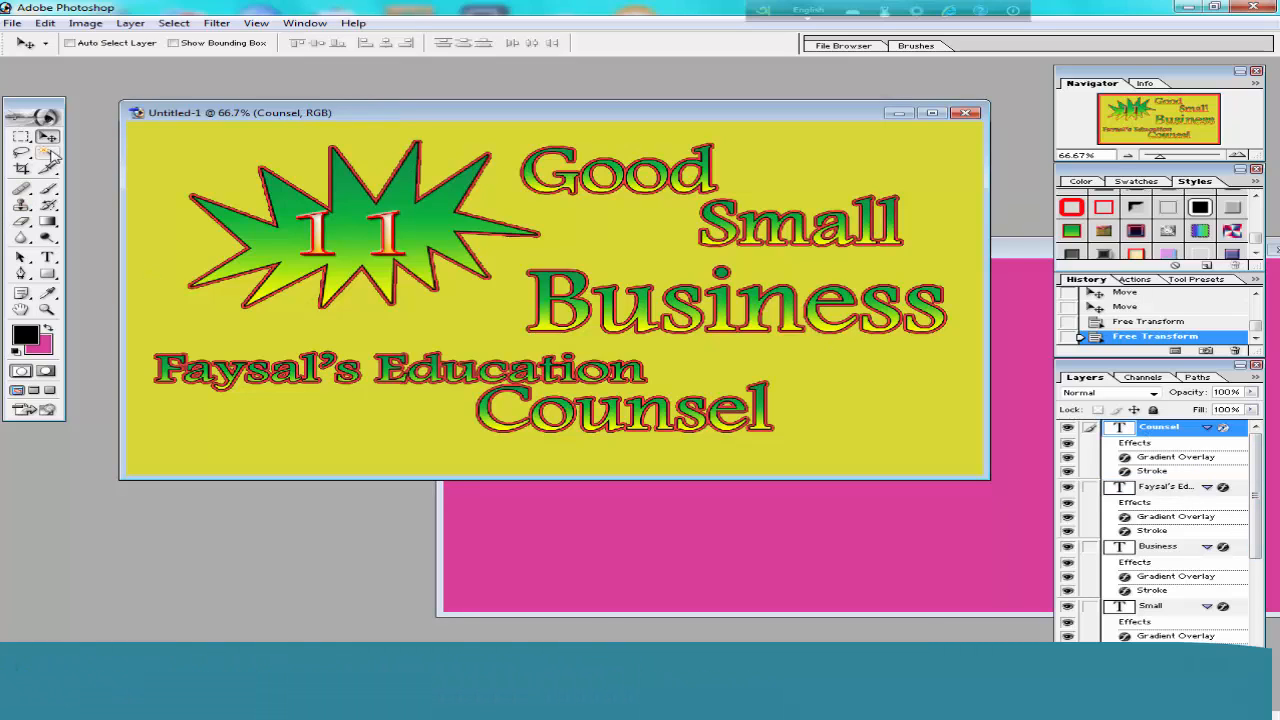
{"action": "left_click_drag", "start_coordinate": [622, 428], "coordinate": [772, 444]}
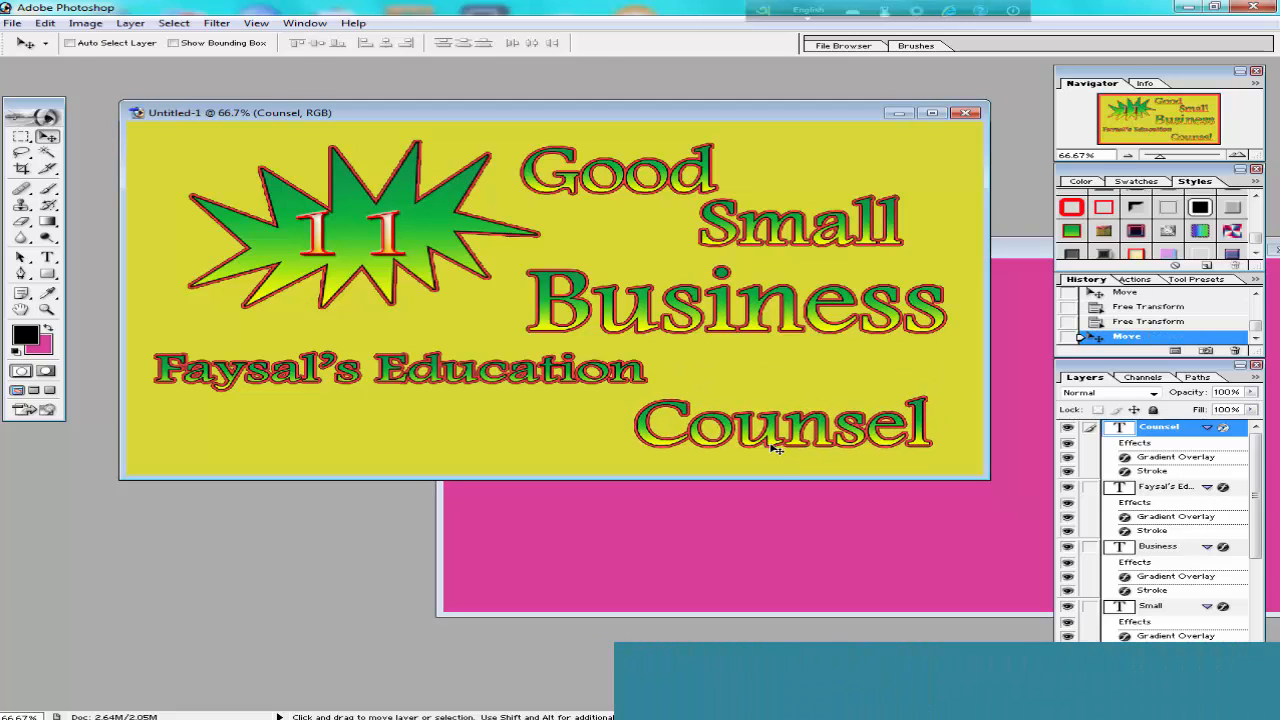
{"action": "key", "text": "ctrl+t"}
{"action": "left_click_drag", "start_coordinate": [927, 400], "coordinate": [880, 415]}
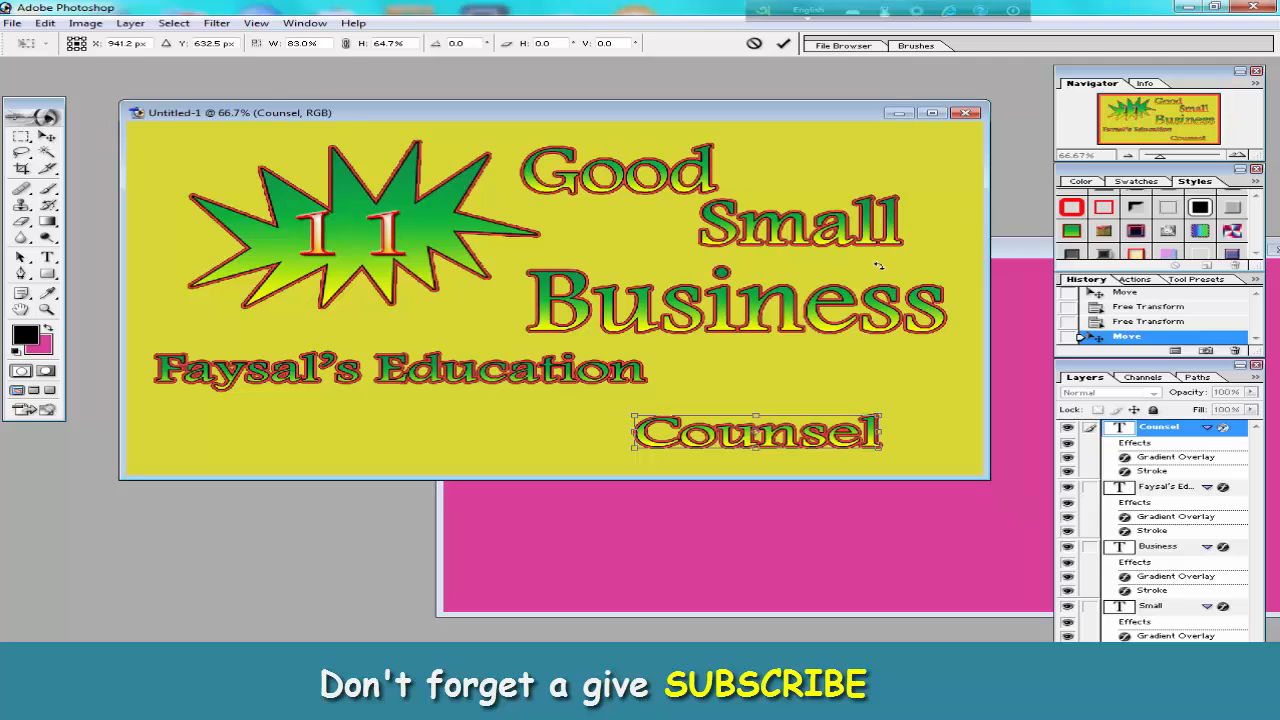
{"action": "left_click", "coordinate": [776, 43]}
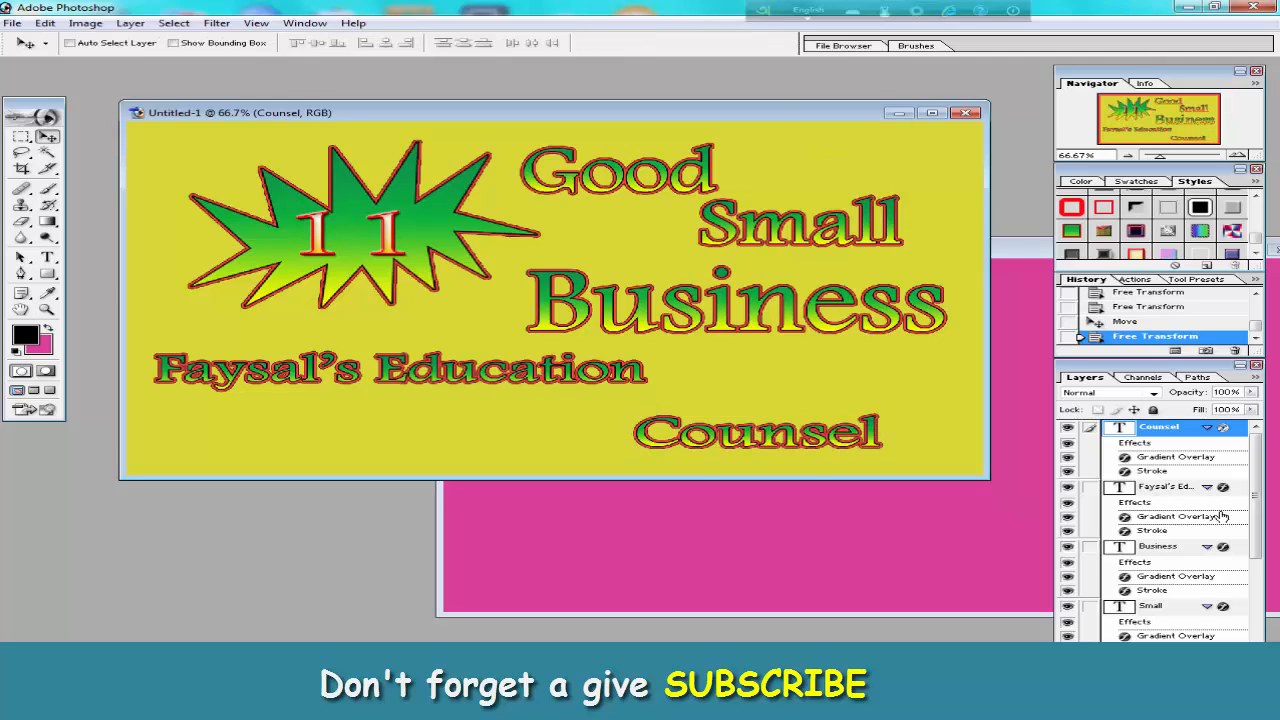
Move Faysal's Education down and slightly left, just before Counsel, and scale it to about 103% width and 147% height.
{"action": "left_click", "coordinate": [1181, 490]}
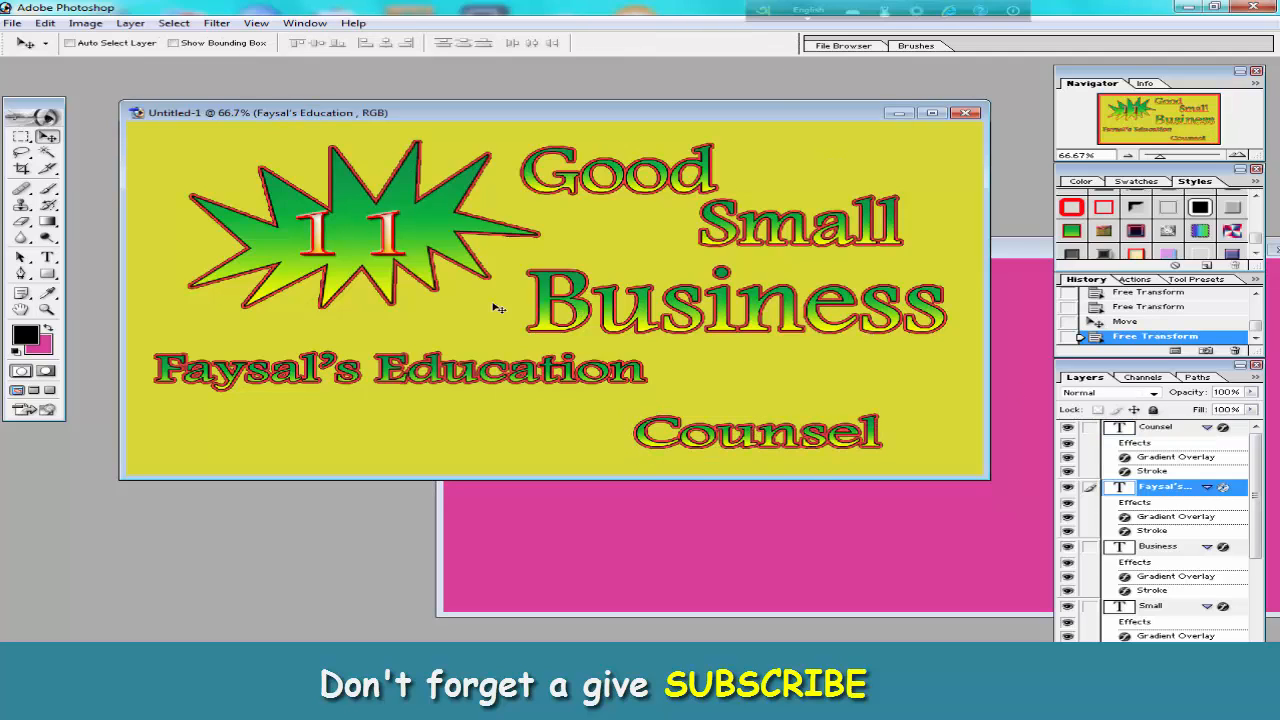
{"action": "left_click_drag", "start_coordinate": [413, 381], "coordinate": [405, 436]}
{"action": "left_click_drag", "start_coordinate": [690, 436], "coordinate": [691, 404]}
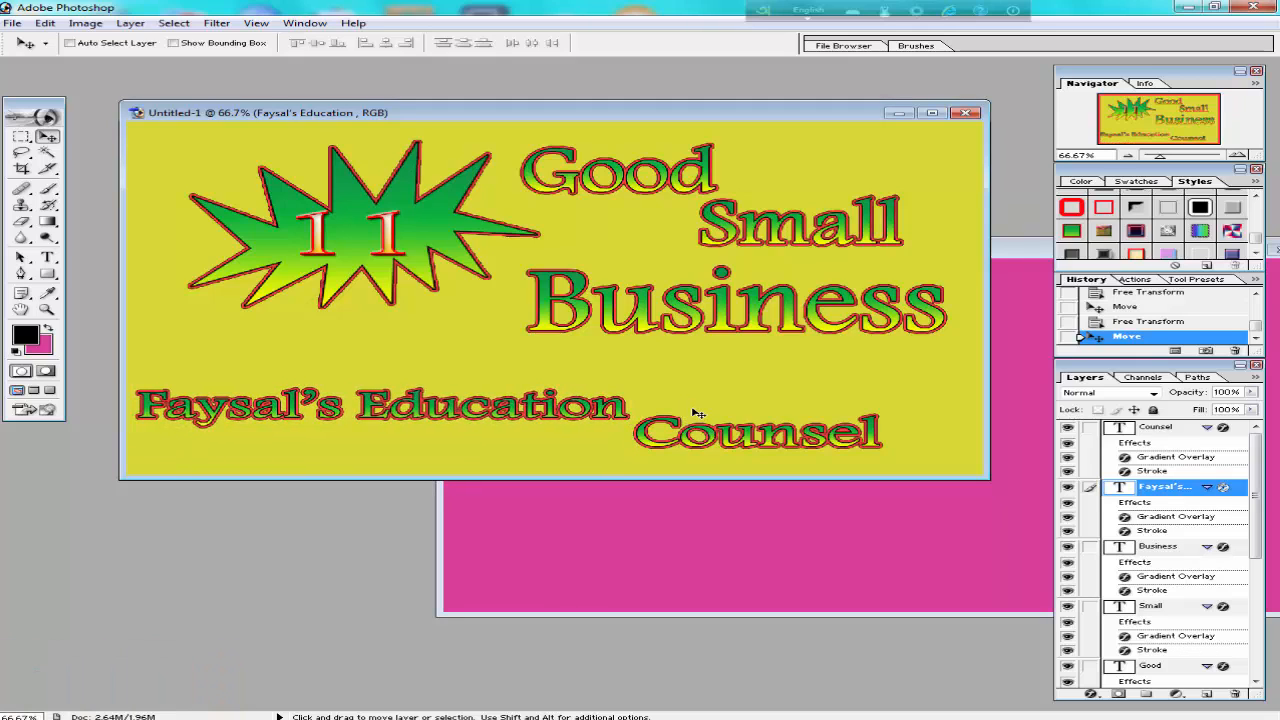
{"action": "key", "text": "ctrl+t"}
{"action": "mouse_move", "coordinate": [629, 389]}
{"action": "left_mouse_down"}
{"action": "mouse_move", "coordinate": [660, 368]}
{"action": "mouse_move", "coordinate": [641, 378]}
{"action": "left_mouse_up"}
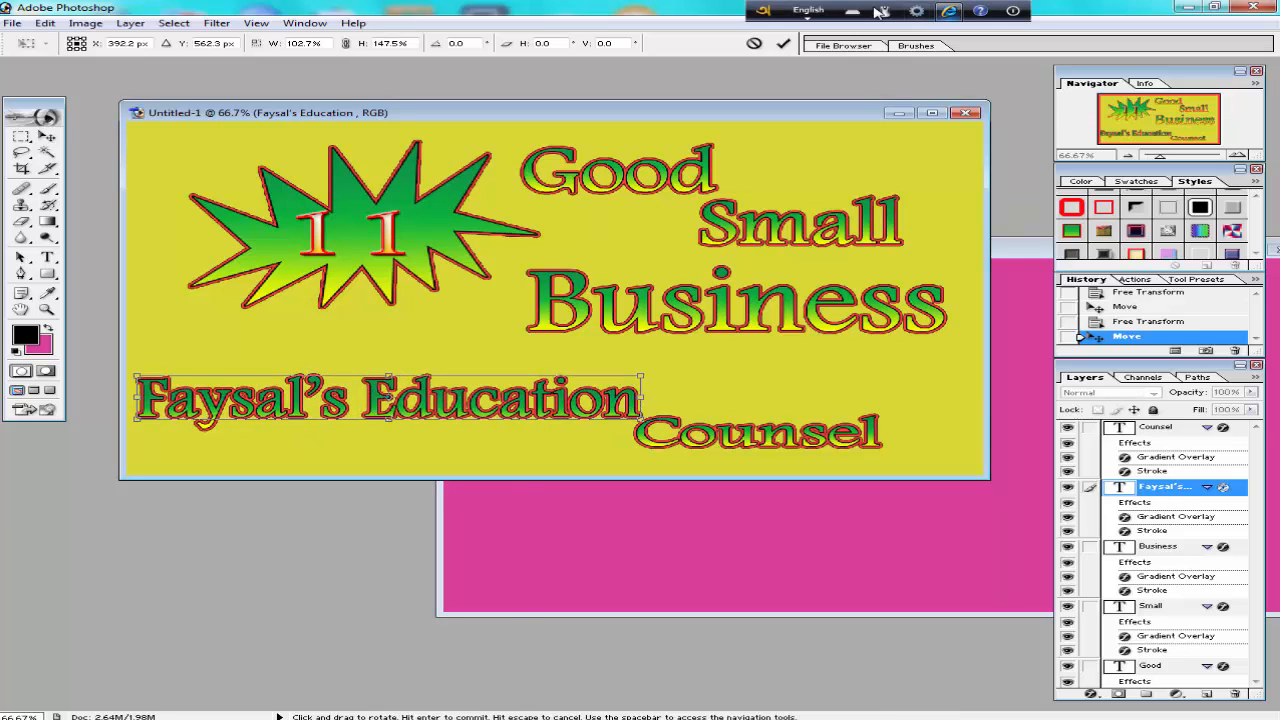
{"action": "left_click", "coordinate": [783, 43]}
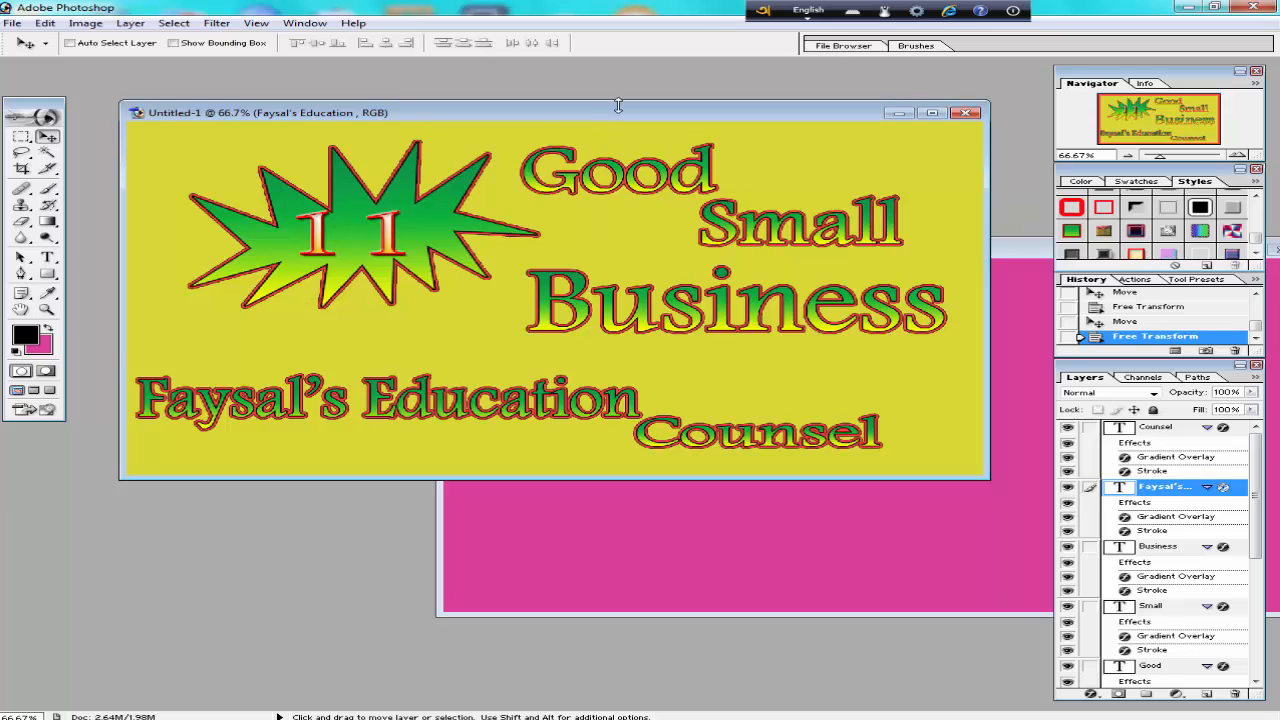
Crop the banner slightly inside its upper, left and right edges, keeping the starburst and all the text.
{"action": "left_click_drag", "start_coordinate": [618, 105], "coordinate": [648, 86]}
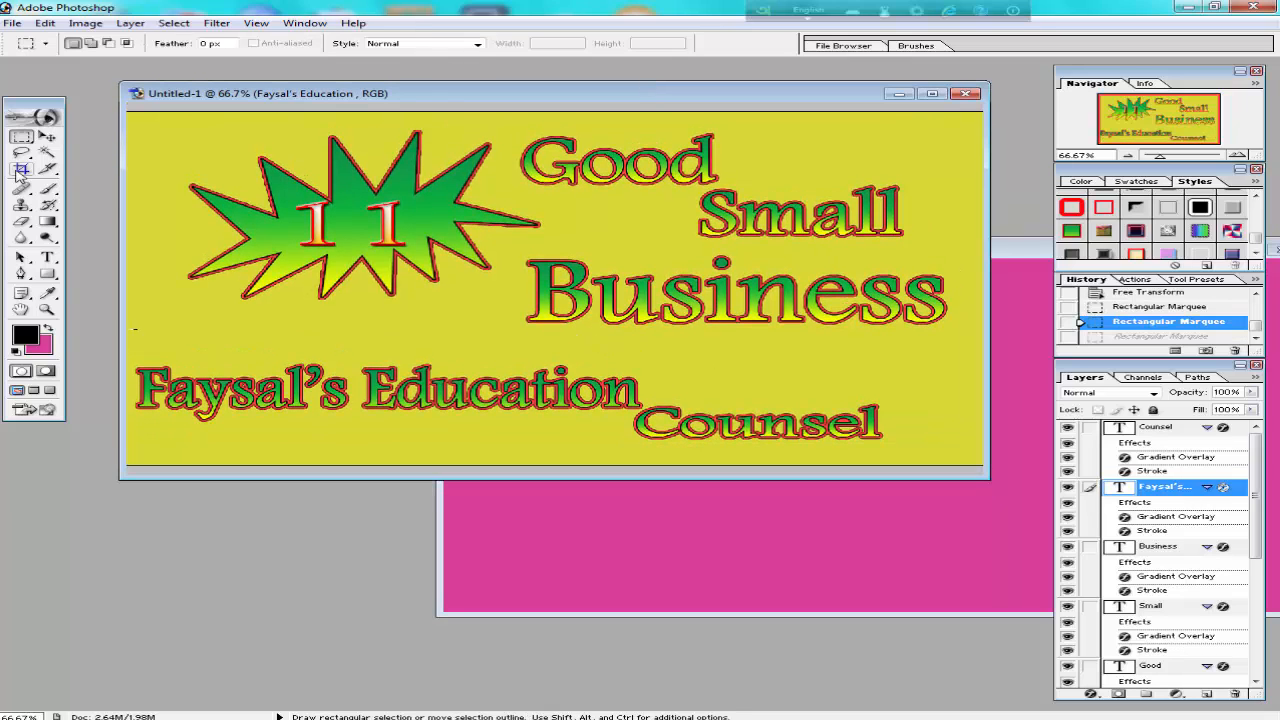
{"action": "left_click", "coordinate": [21, 169]}
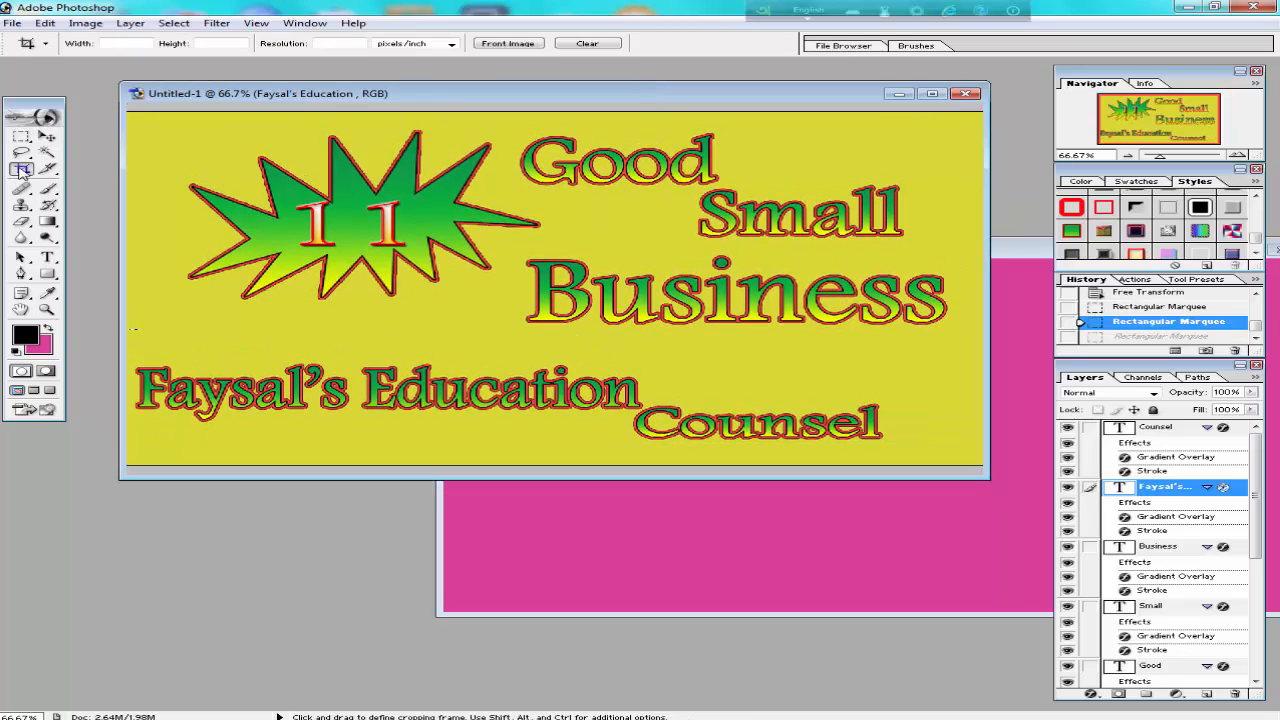
{"action": "left_click_drag", "start_coordinate": [135, 118], "coordinate": [149, 124]}
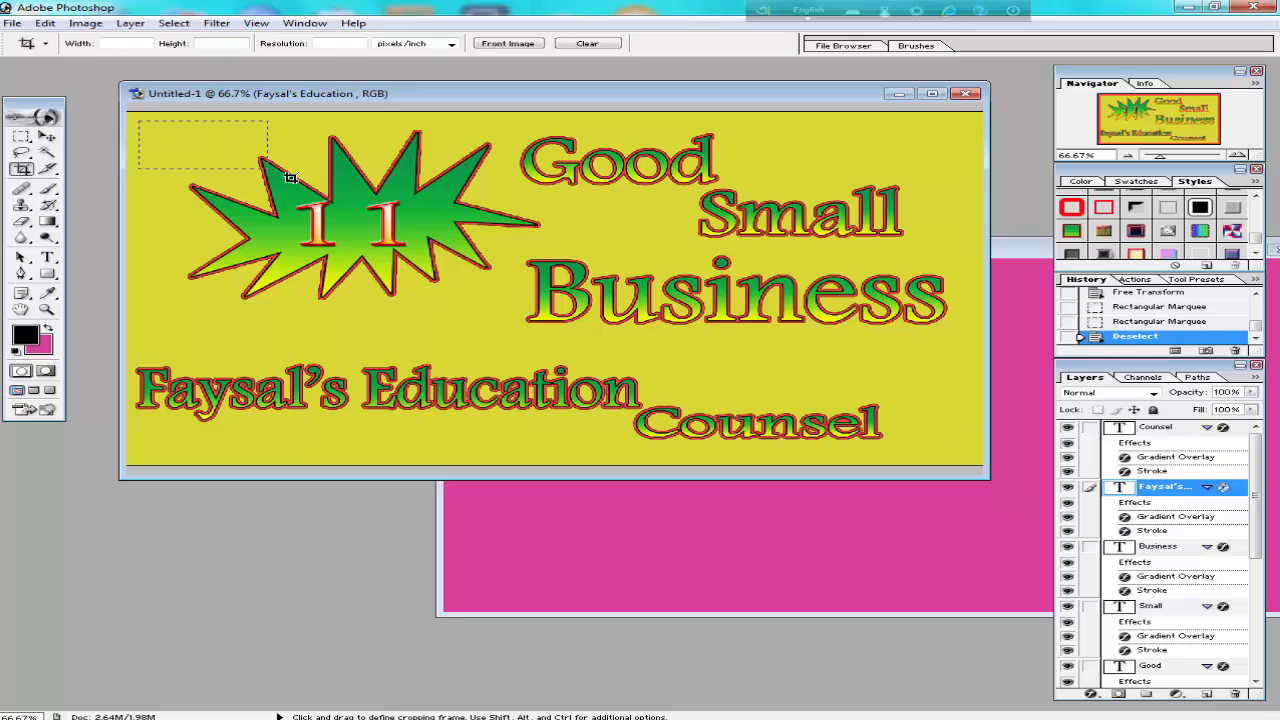
{"action": "left_click_drag", "start_coordinate": [536, 270], "coordinate": [821, 372]}
{"action": "left_click_drag", "start_coordinate": [956, 452], "coordinate": [964, 464]}
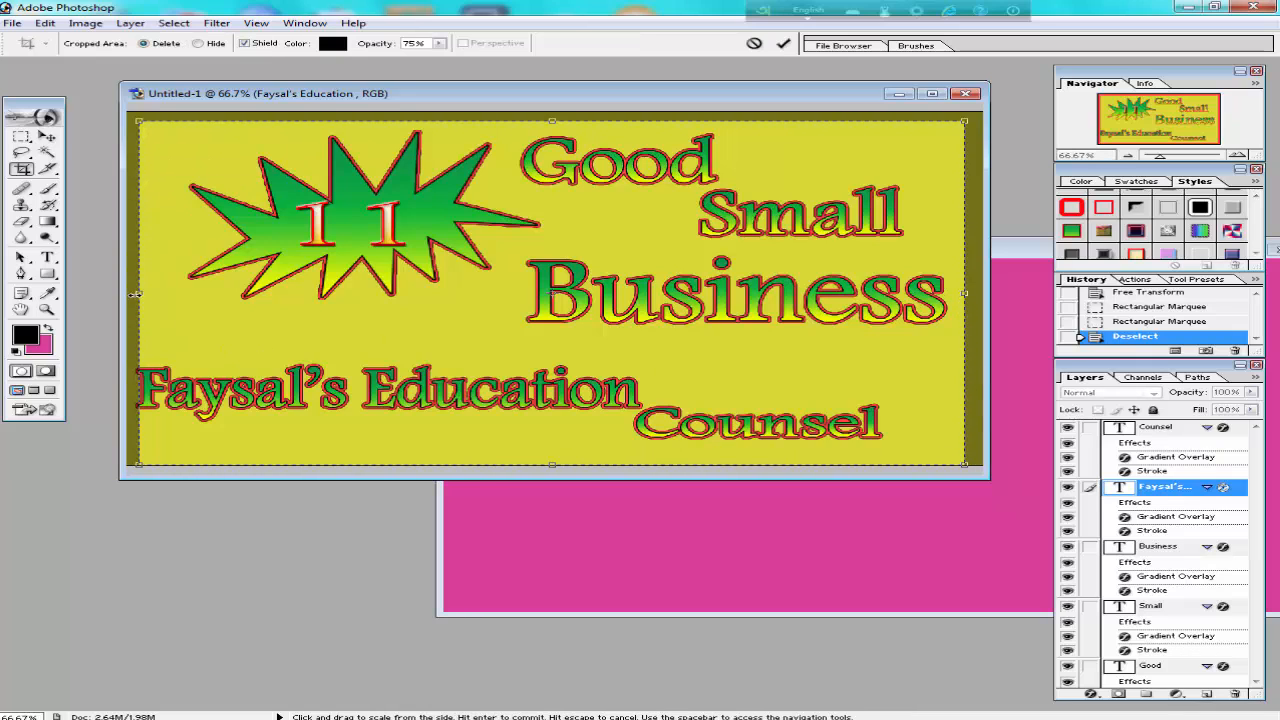
{"action": "left_click_drag", "start_coordinate": [140, 298], "coordinate": [143, 298]}
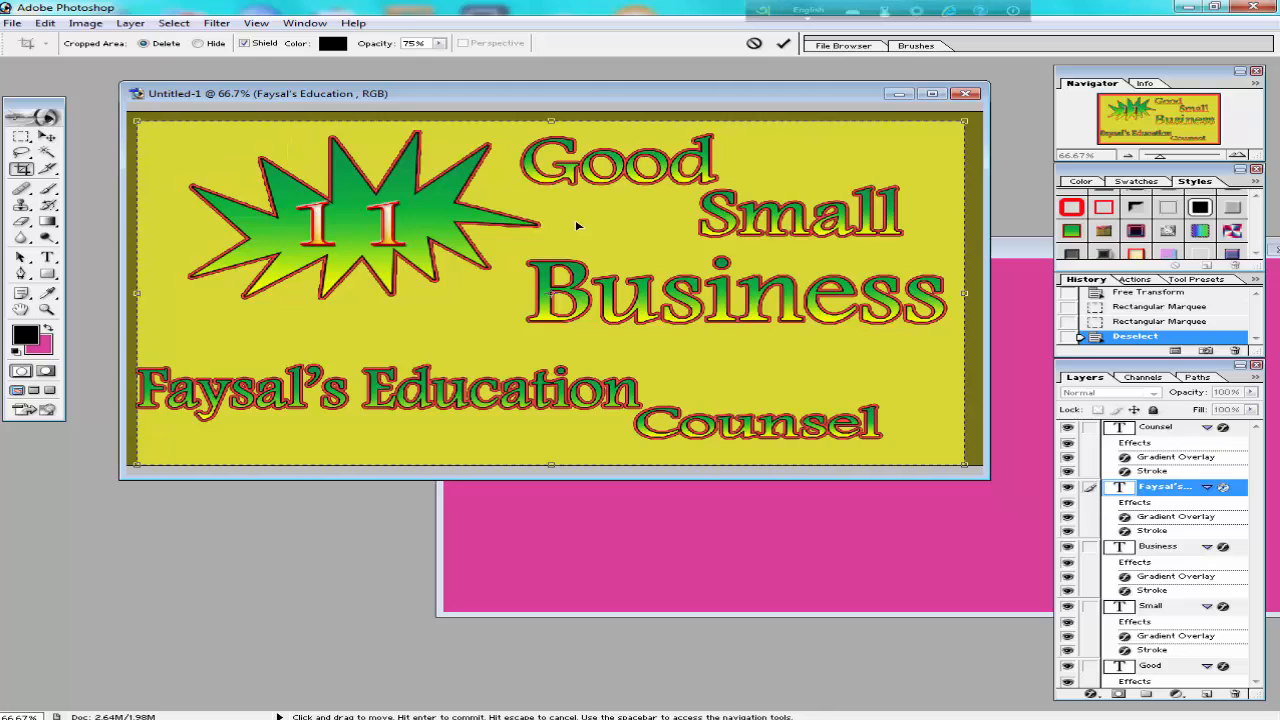
{"action": "key", "text": "Return"}
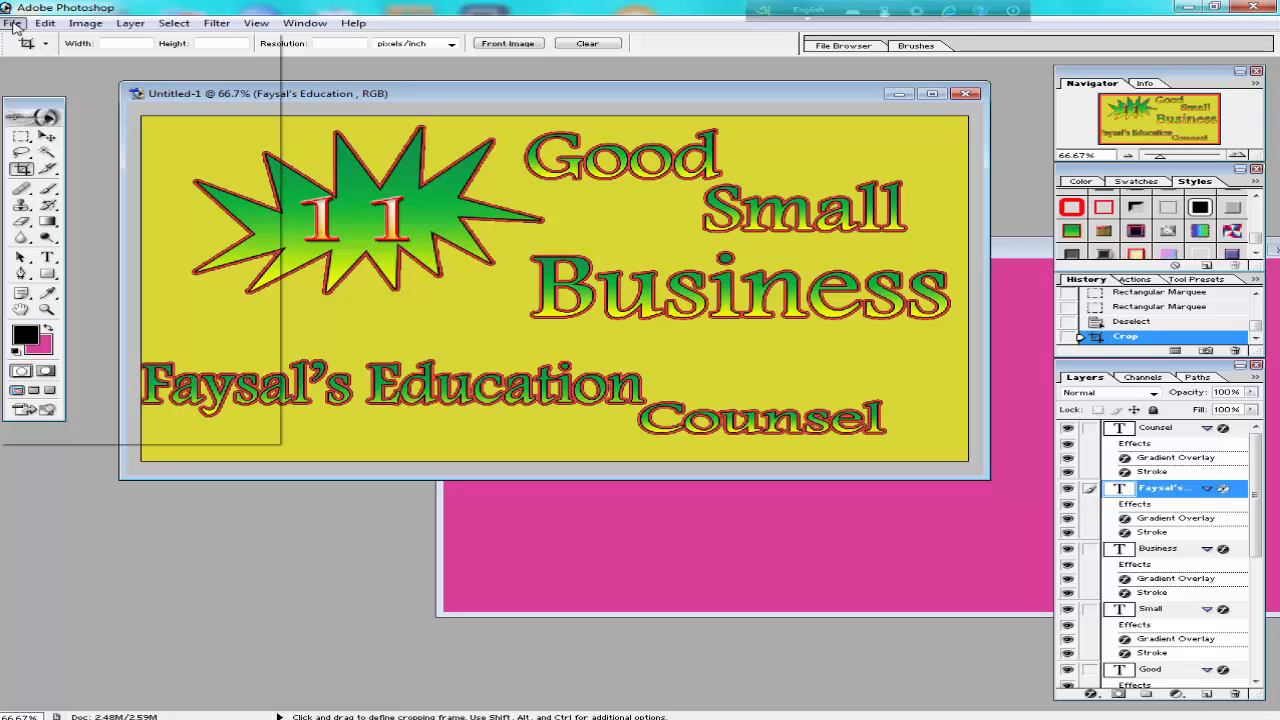
Save a JPEG copy of the banner to the Desktop under the file name Faysal's.
{"action": "left_click", "coordinate": [12, 26]}
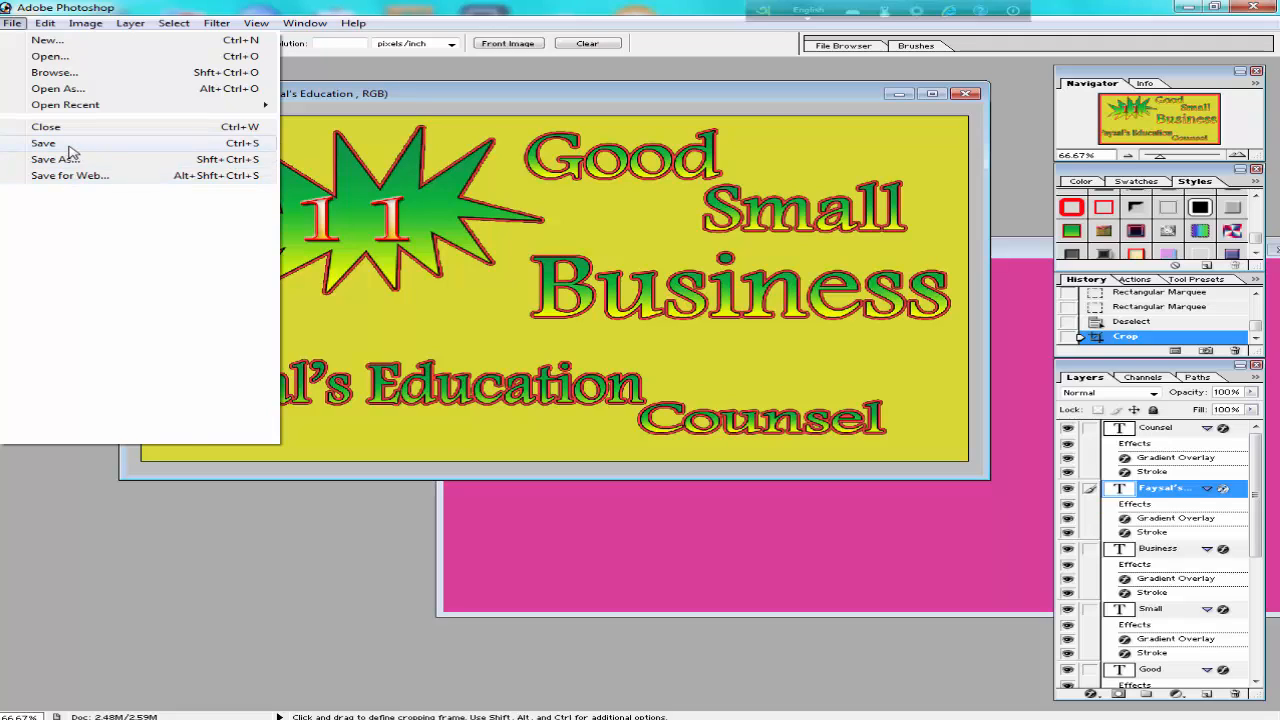
{"action": "left_click", "coordinate": [70, 147]}
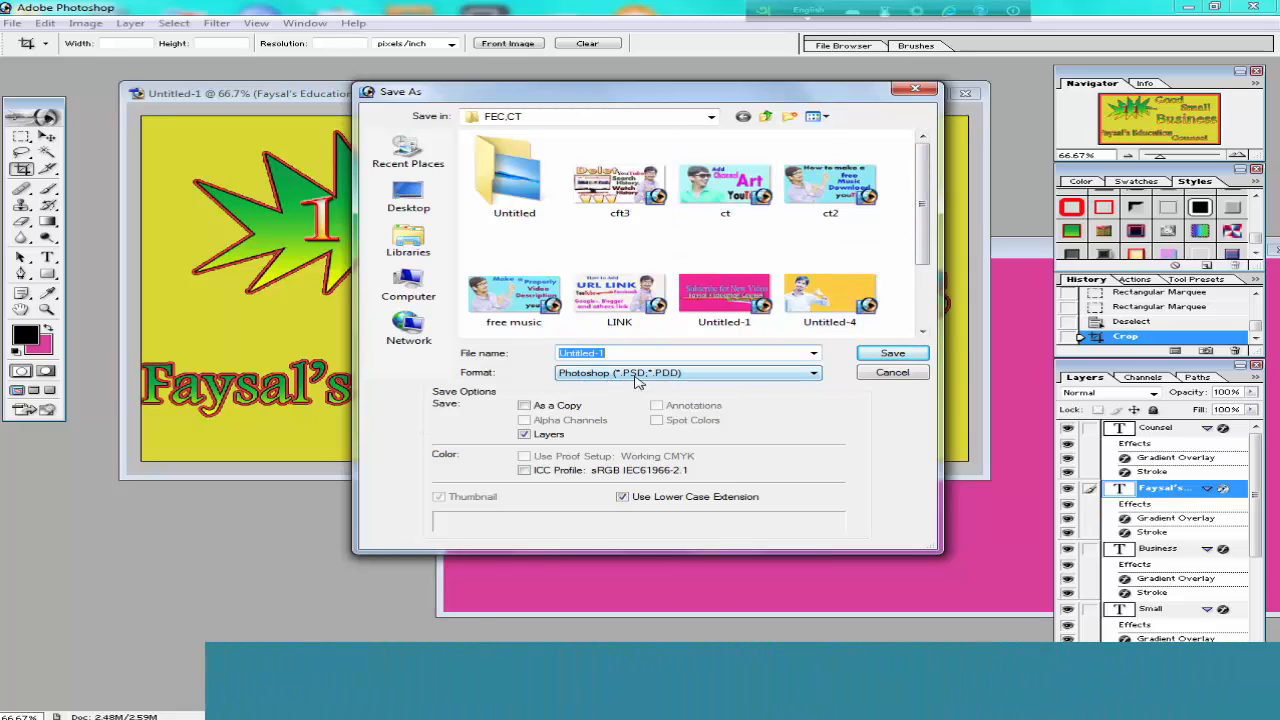
{"action": "left_click", "coordinate": [628, 374]}
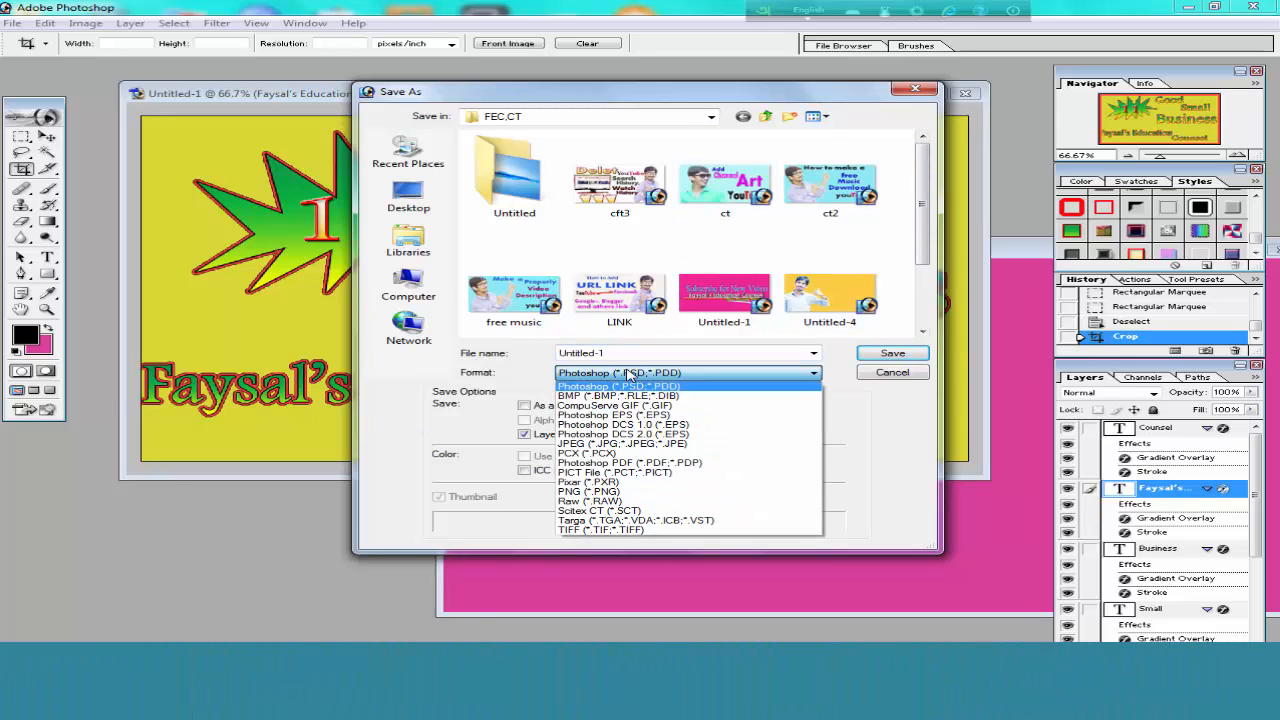
{"action": "left_click", "coordinate": [614, 444]}
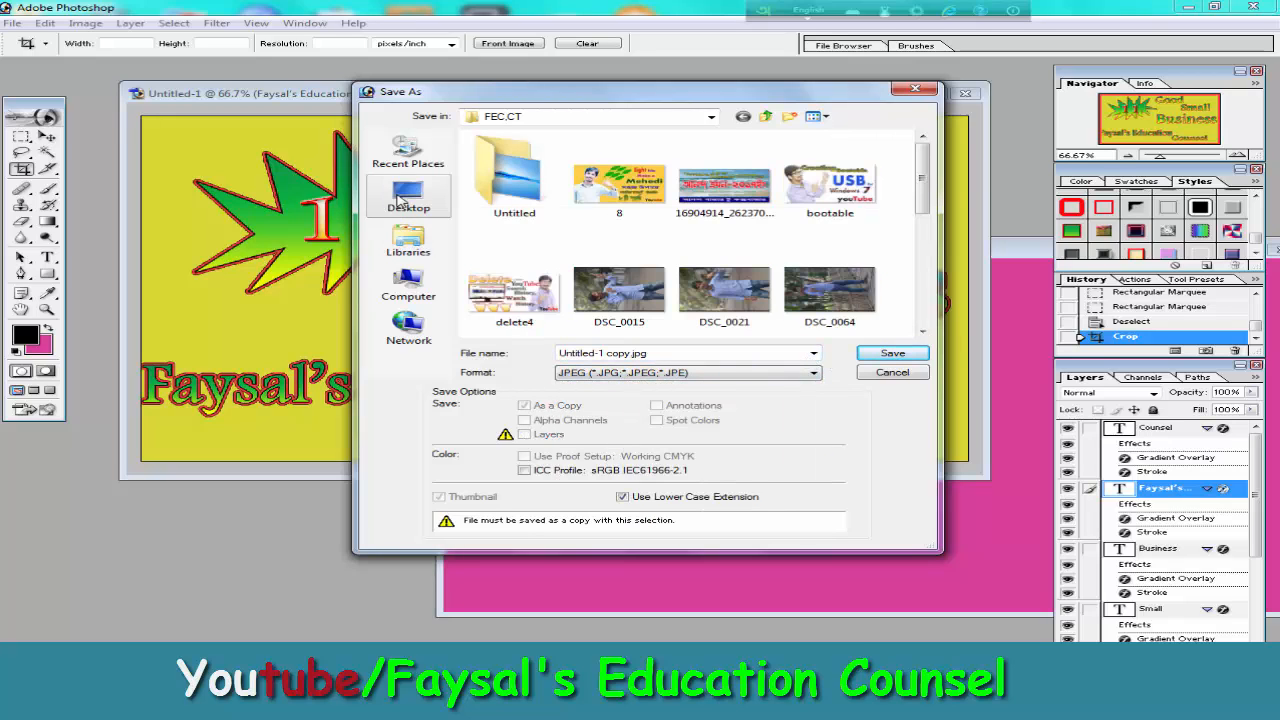
{"action": "left_click", "coordinate": [404, 198]}
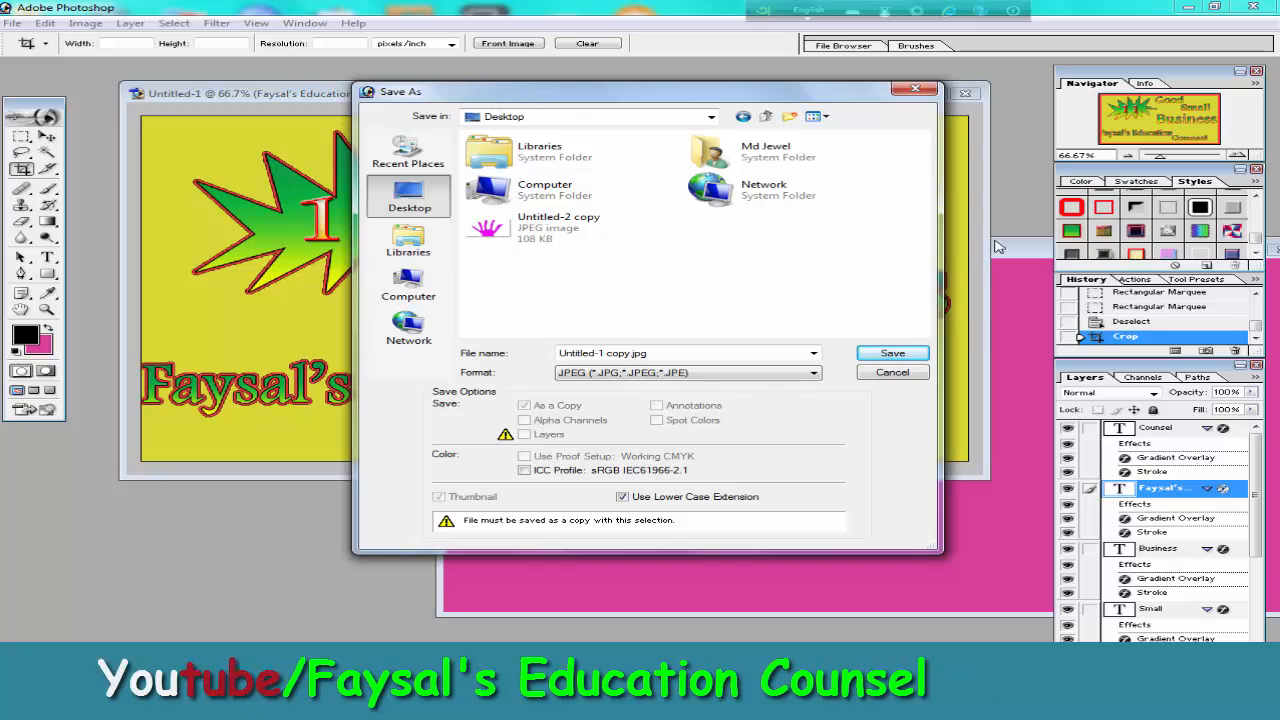
{"action": "double_click", "coordinate": [684, 351]}
{"action": "key", "text": "BackSpace"}
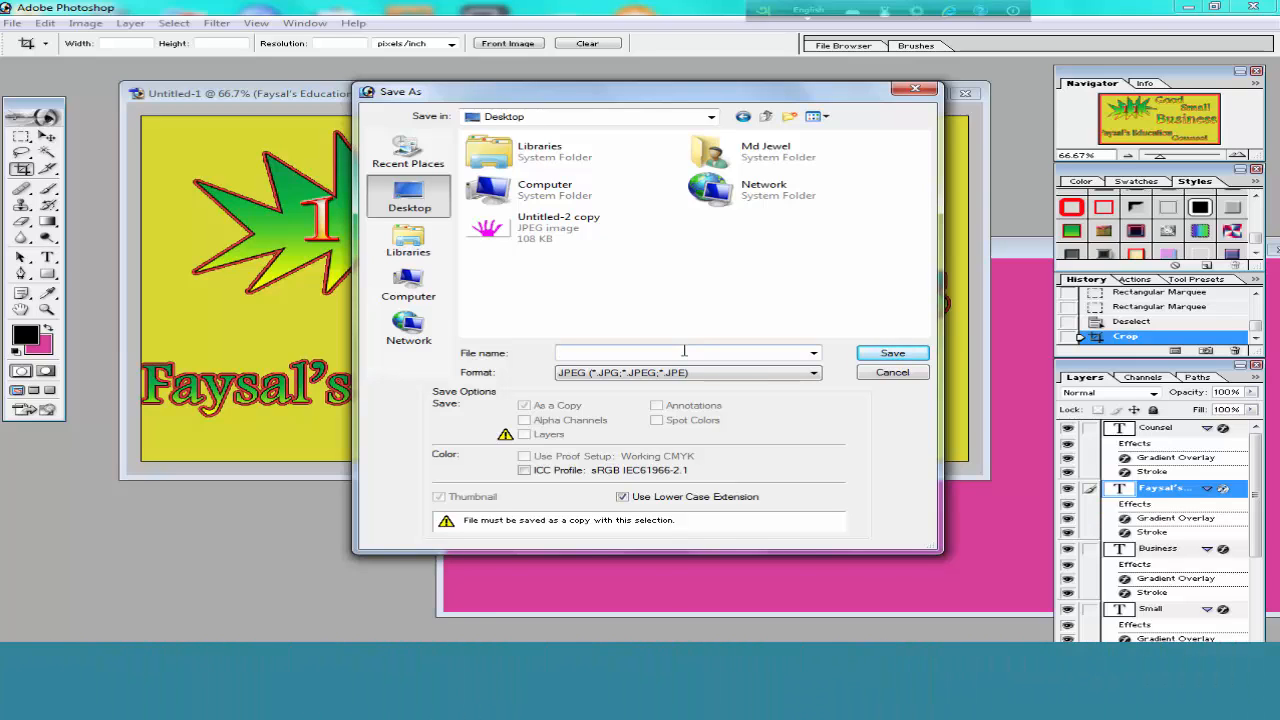
{"action": "type", "text": "Fa"}
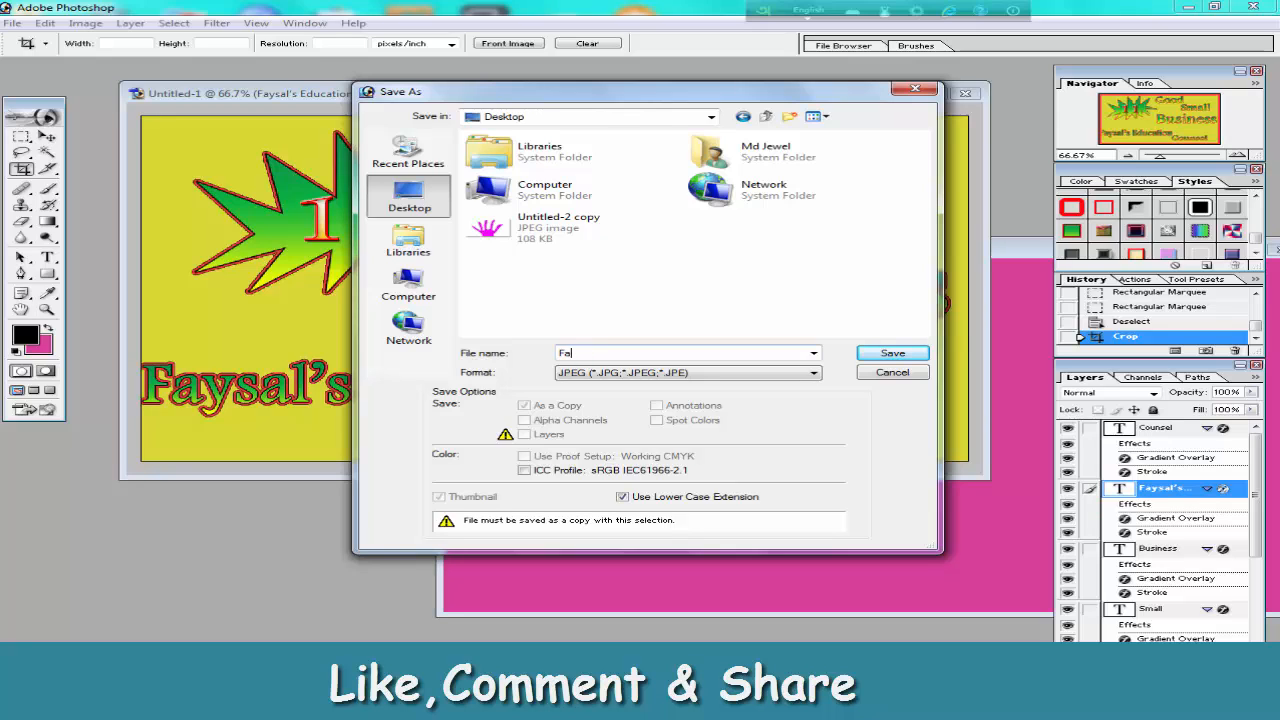
{"action": "type", "text": "ysal's"}
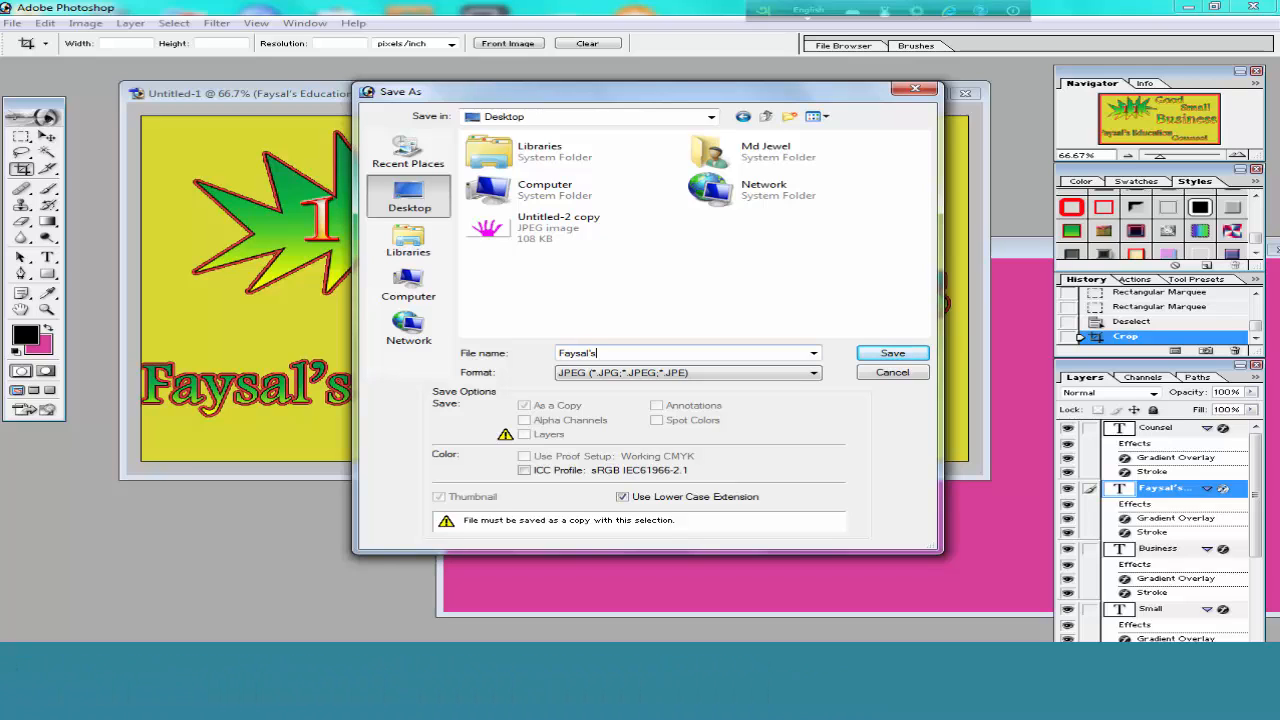
{"action": "left_click", "coordinate": [866, 352]}
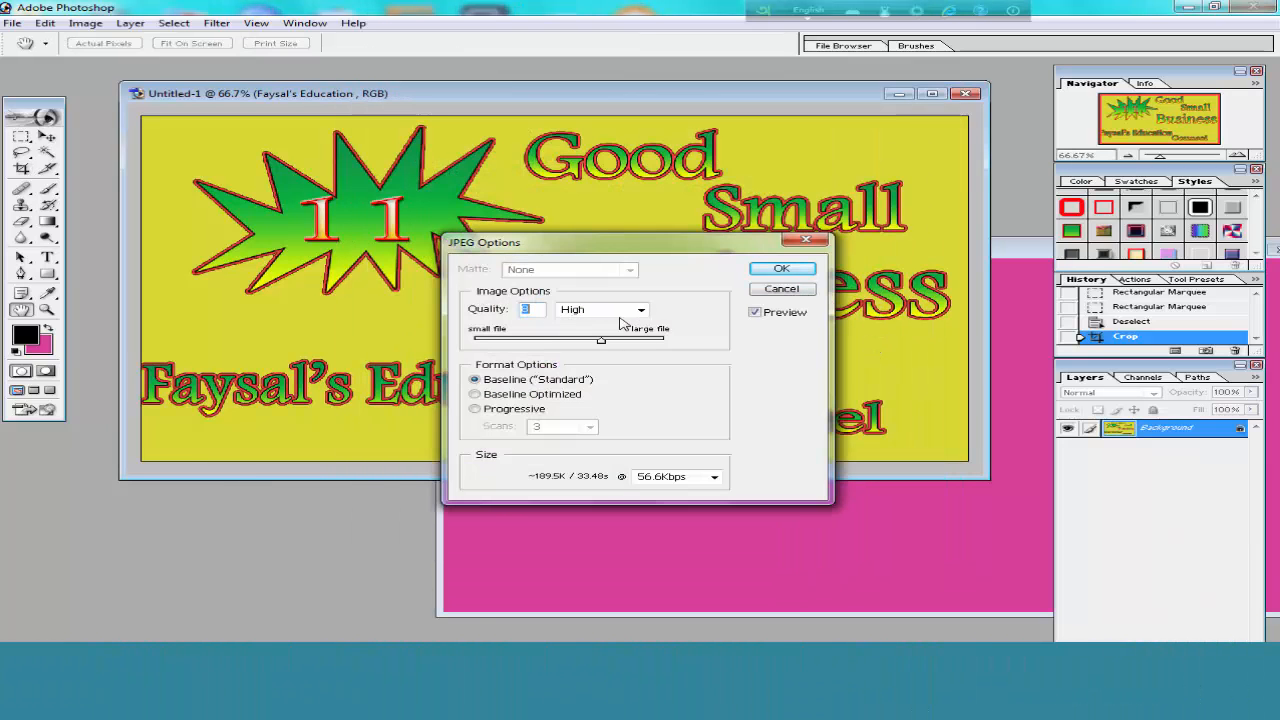
Set the JPEG quality to 9 (High) and complete the export.
{"action": "left_click_drag", "start_coordinate": [606, 343], "coordinate": [650, 344]}
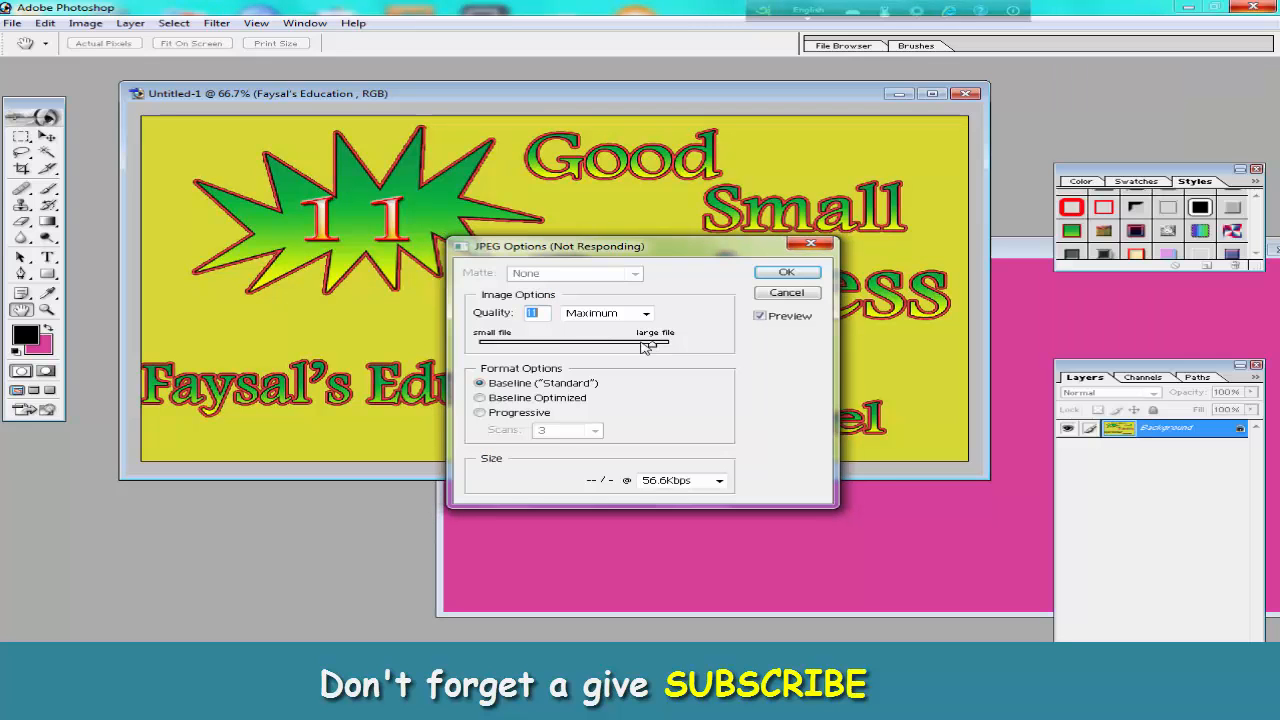
{"action": "key", "text": "Return"}
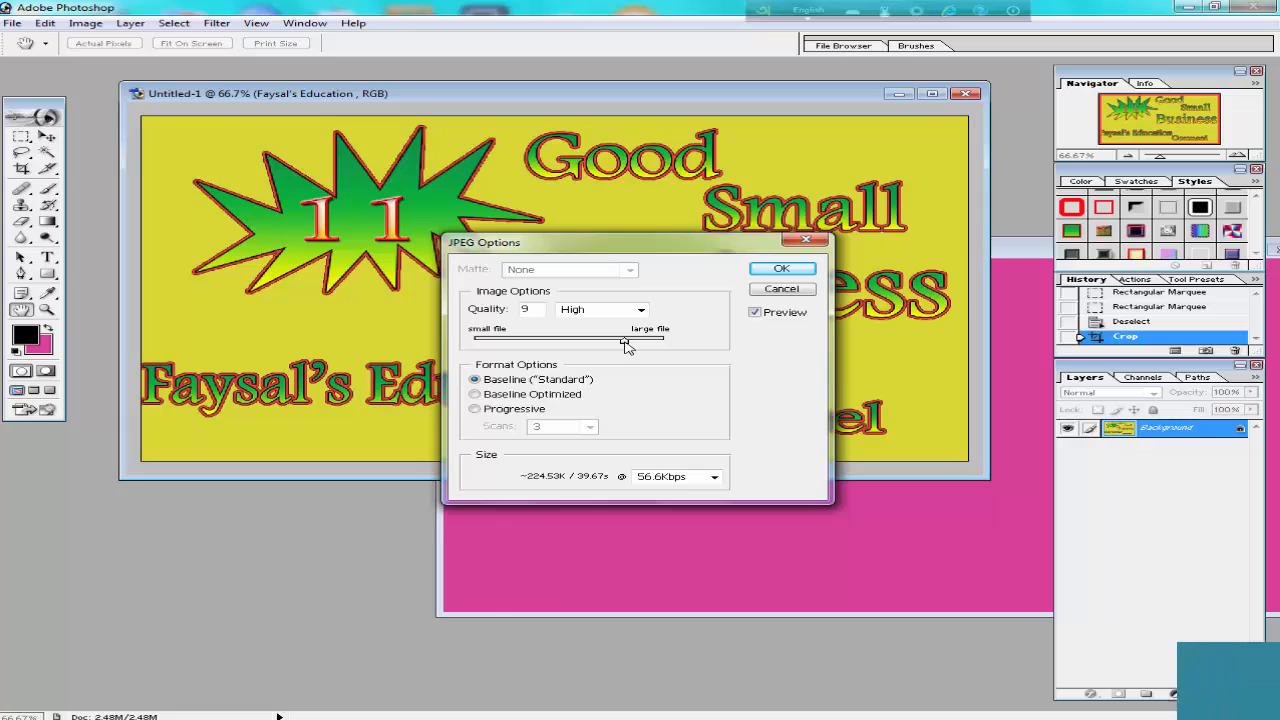
{"action": "mouse_move", "coordinate": [623, 343]}
{"action": "left_mouse_down"}
{"action": "mouse_move", "coordinate": [601, 342]}
{"action": "mouse_move", "coordinate": [622, 345]}
{"action": "left_mouse_up"}
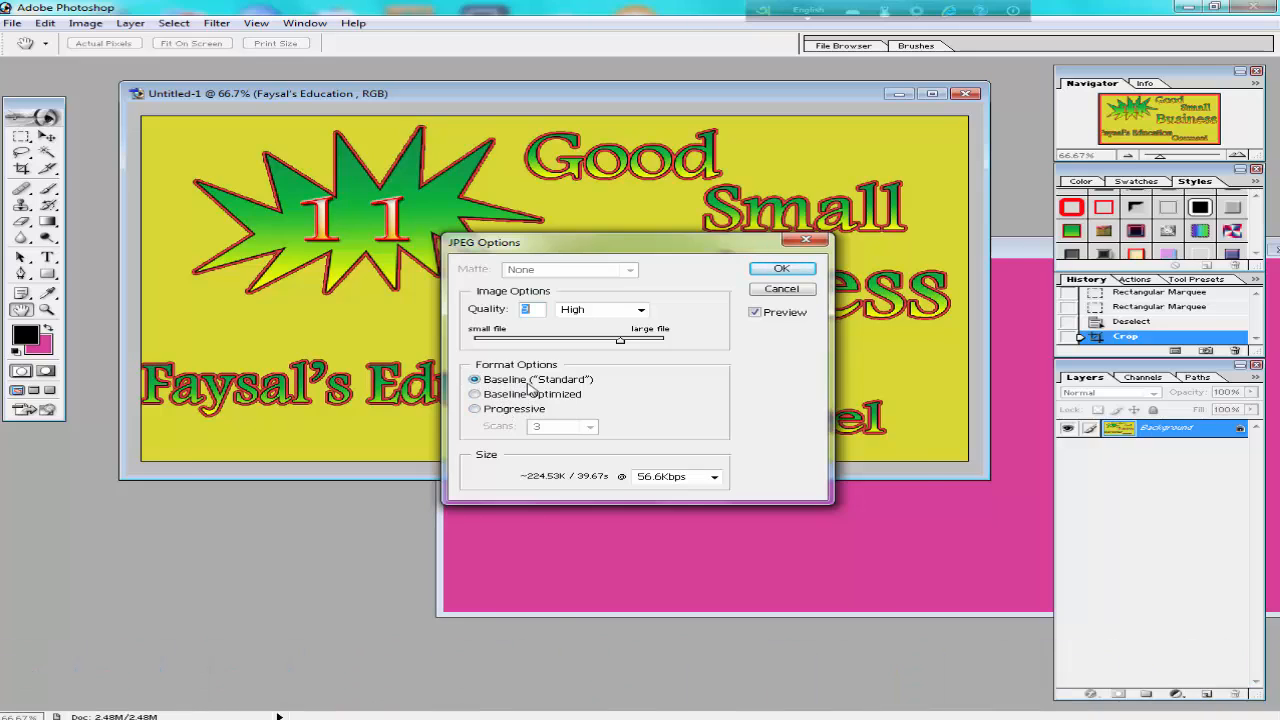
{"action": "left_click", "coordinate": [784, 270]}
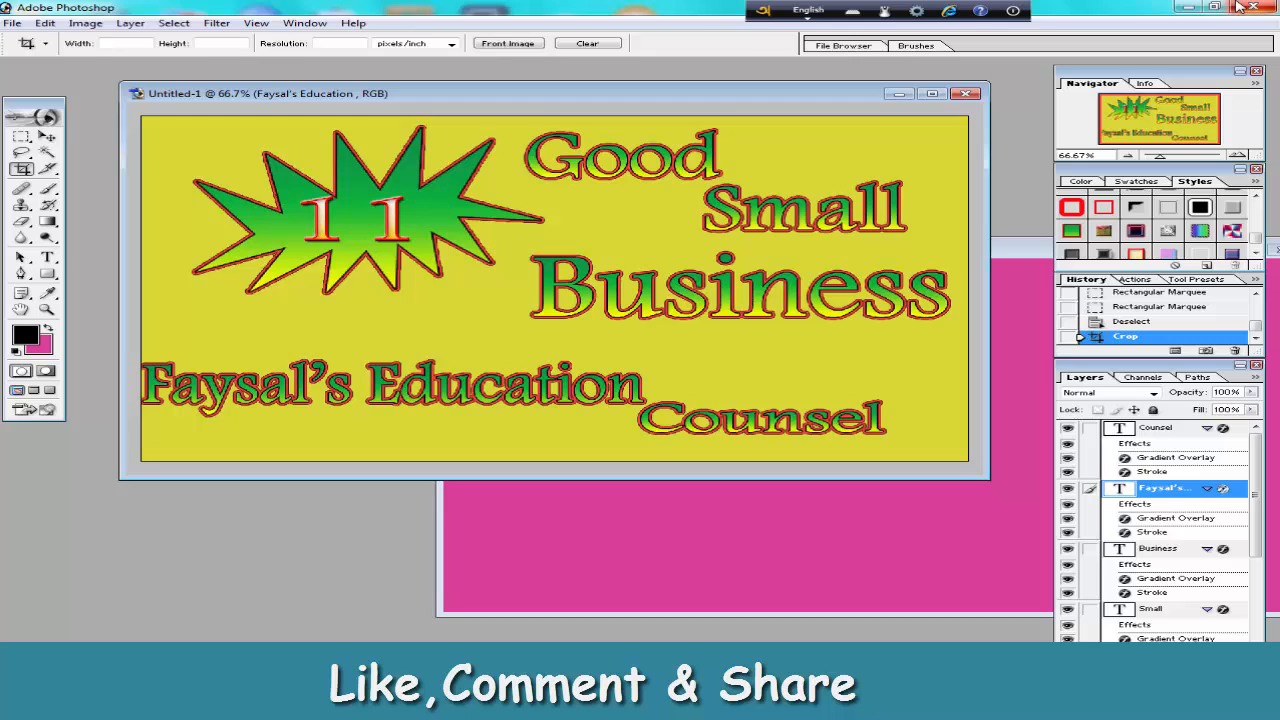
Switch to the desktop, view the saved Faysal's image in Windows Photo Viewer, and close the viewer.
{"action": "left_click", "coordinate": [1187, 7]}
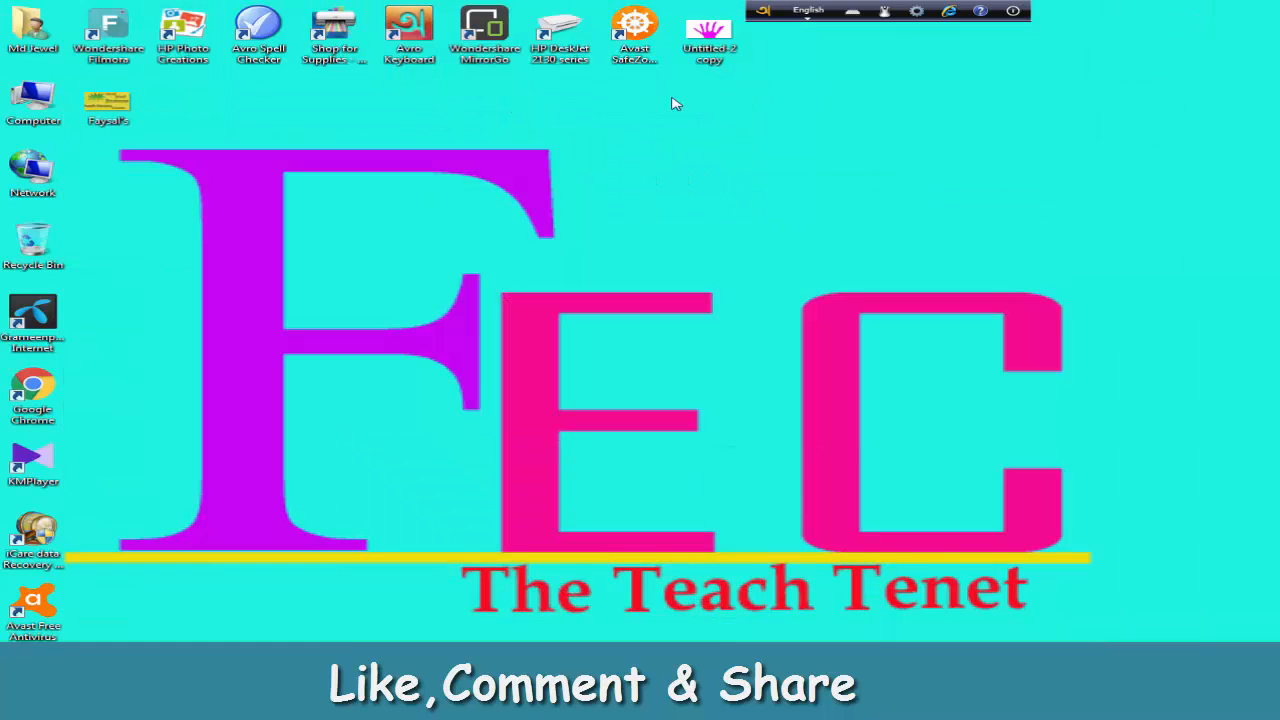
{"action": "double_click", "coordinate": [108, 102]}
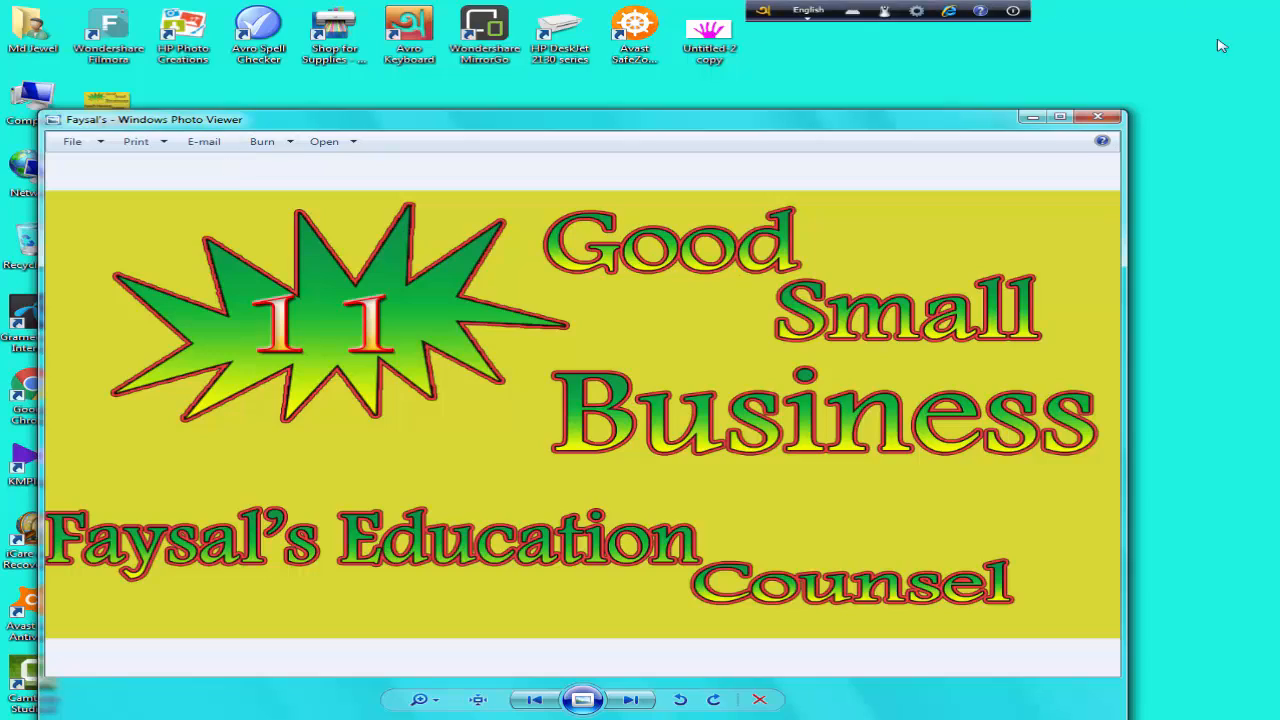
{"action": "left_click", "coordinate": [1104, 119]}
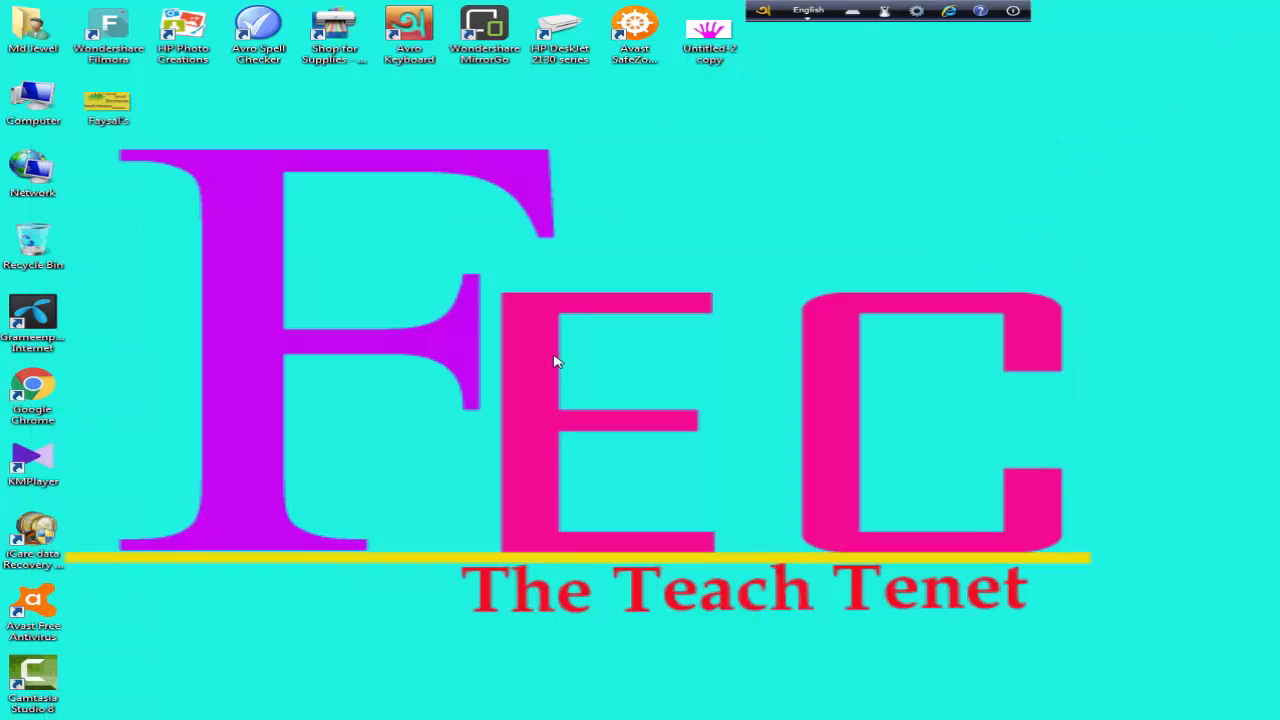